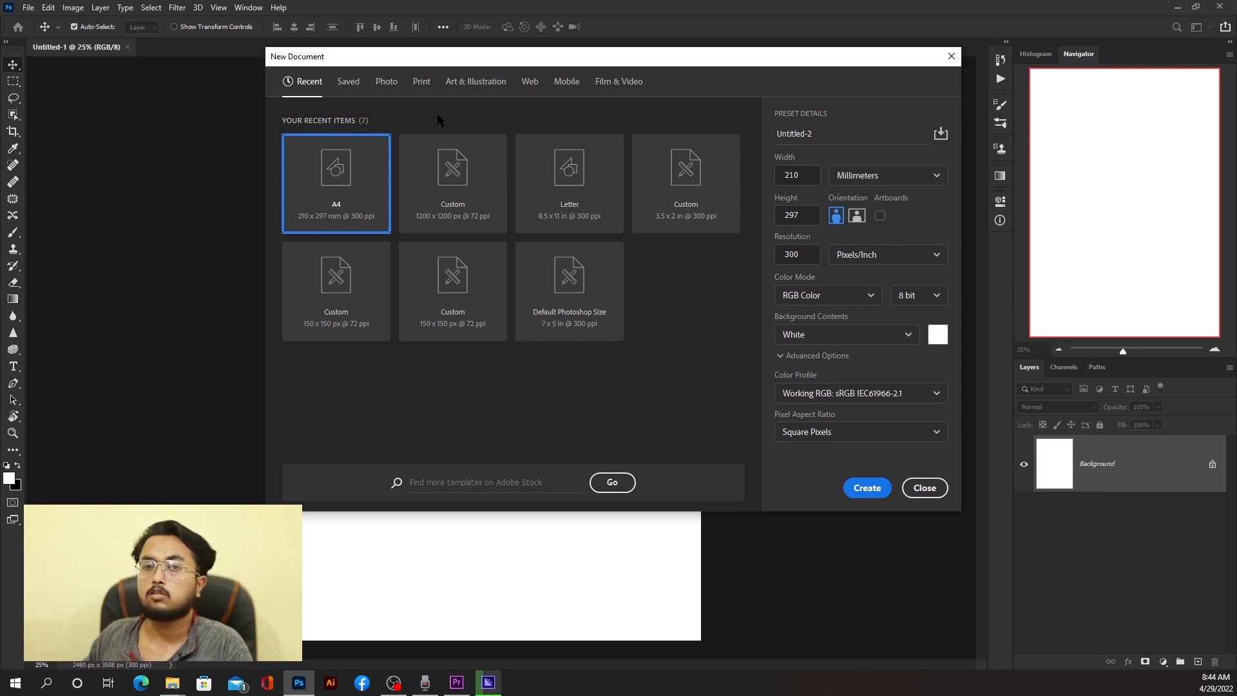
Step: Draw a wide rectangular marquee selection across the upper part of the page and add a new empty layer
left_click(926, 487)
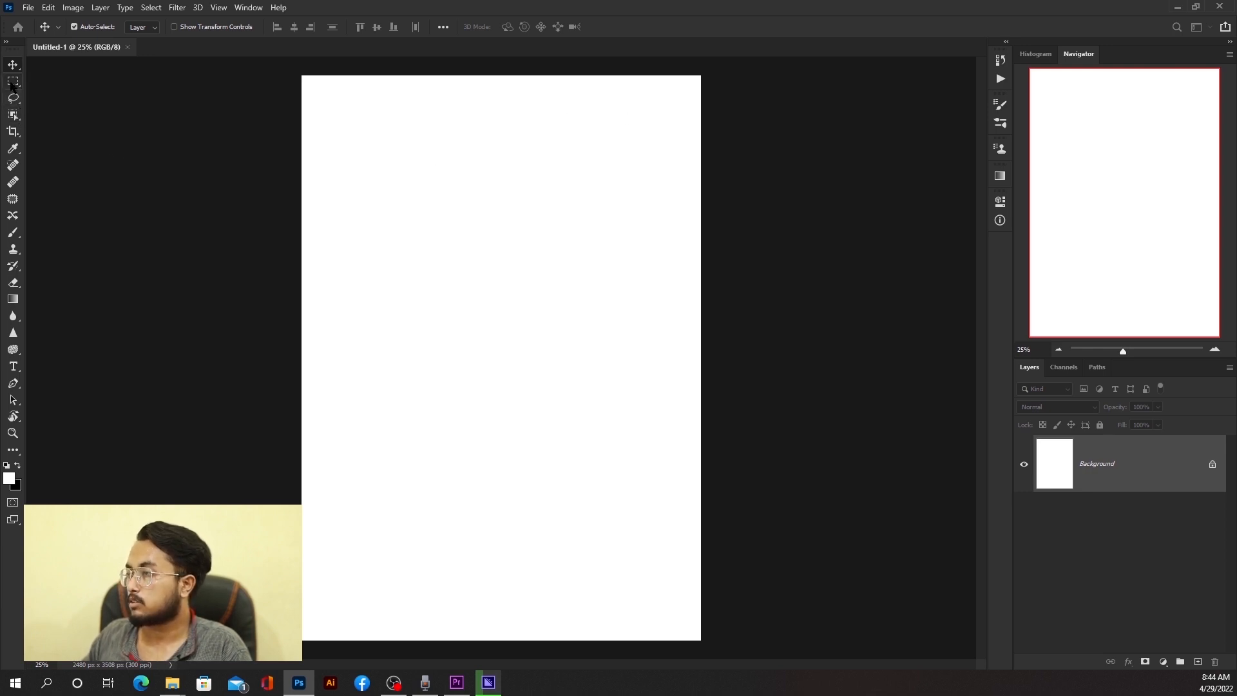
left_click(13, 83)
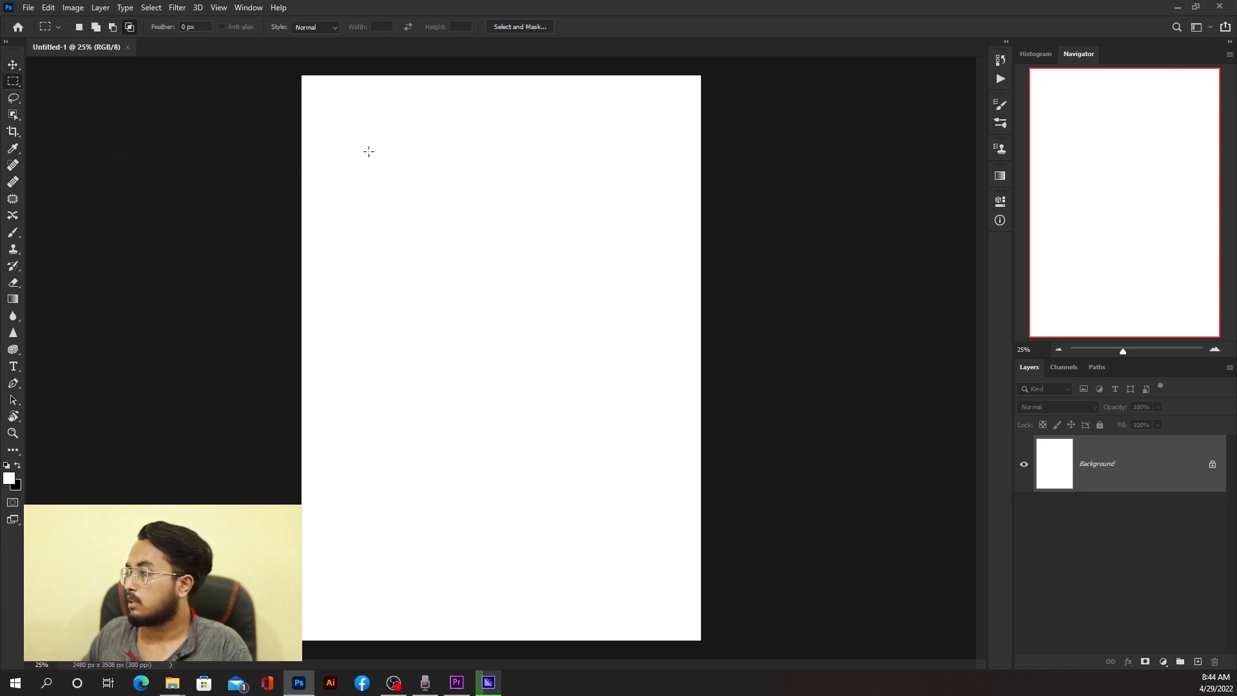
left_click_drag(364, 144, 622, 297)
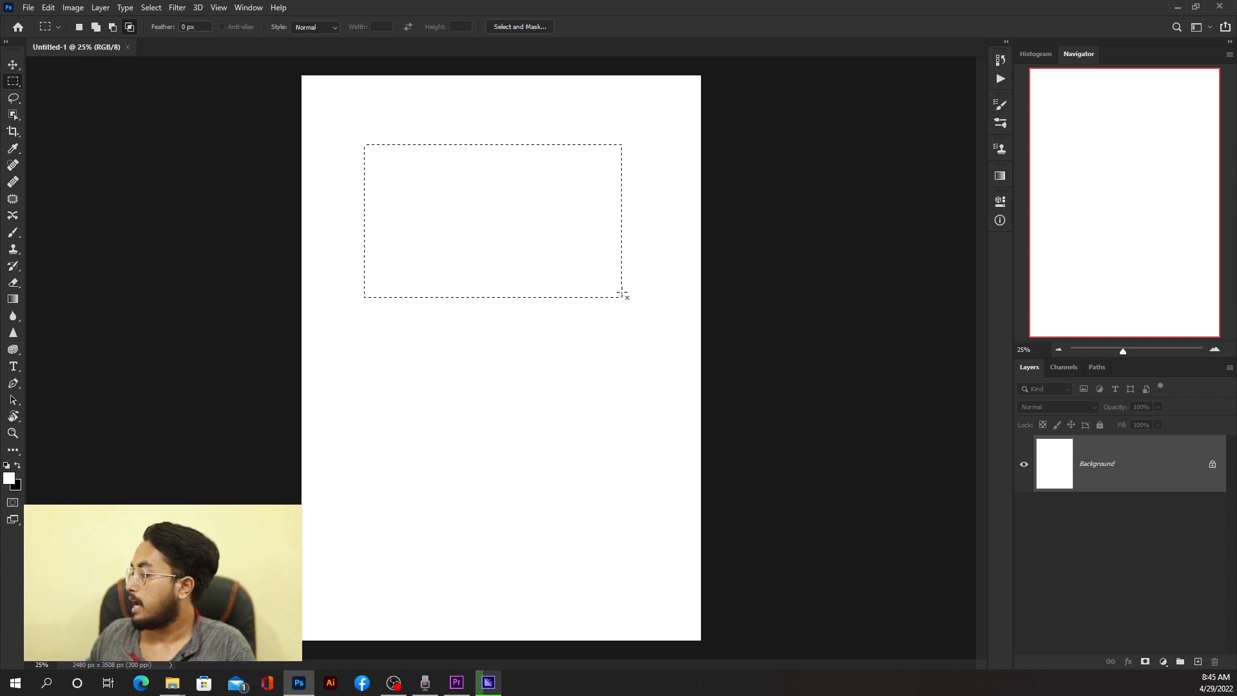
left_click(1178, 659)
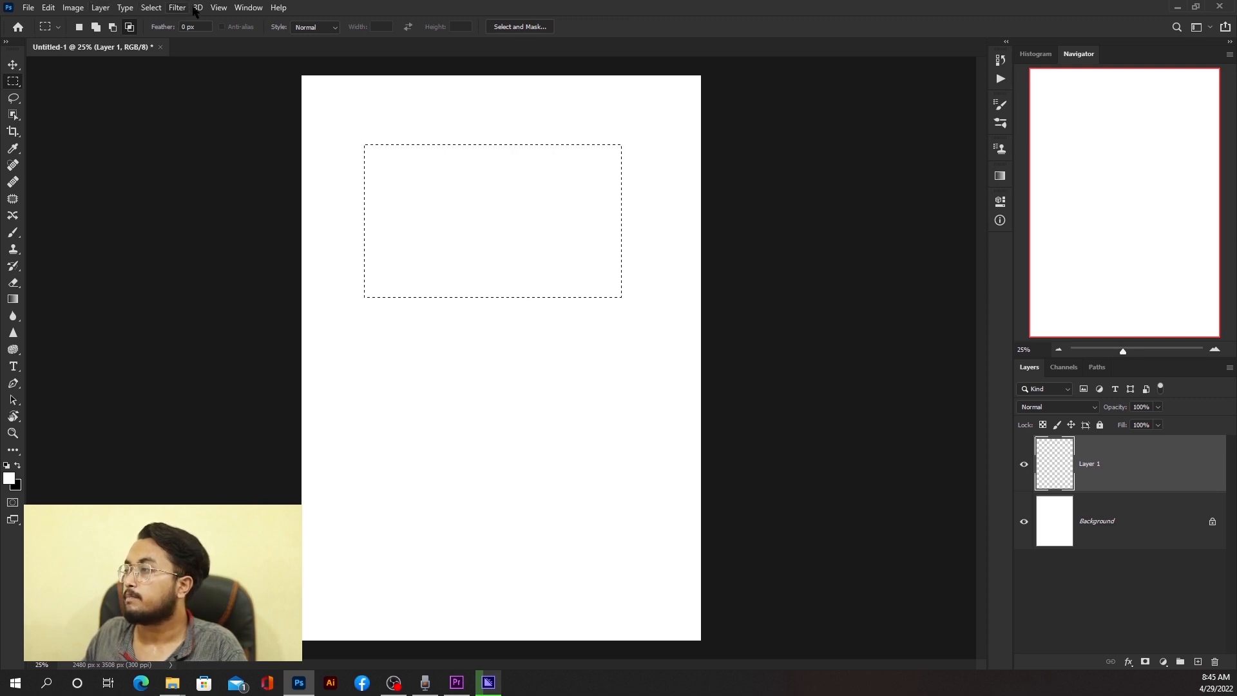
left_click(48, 8)
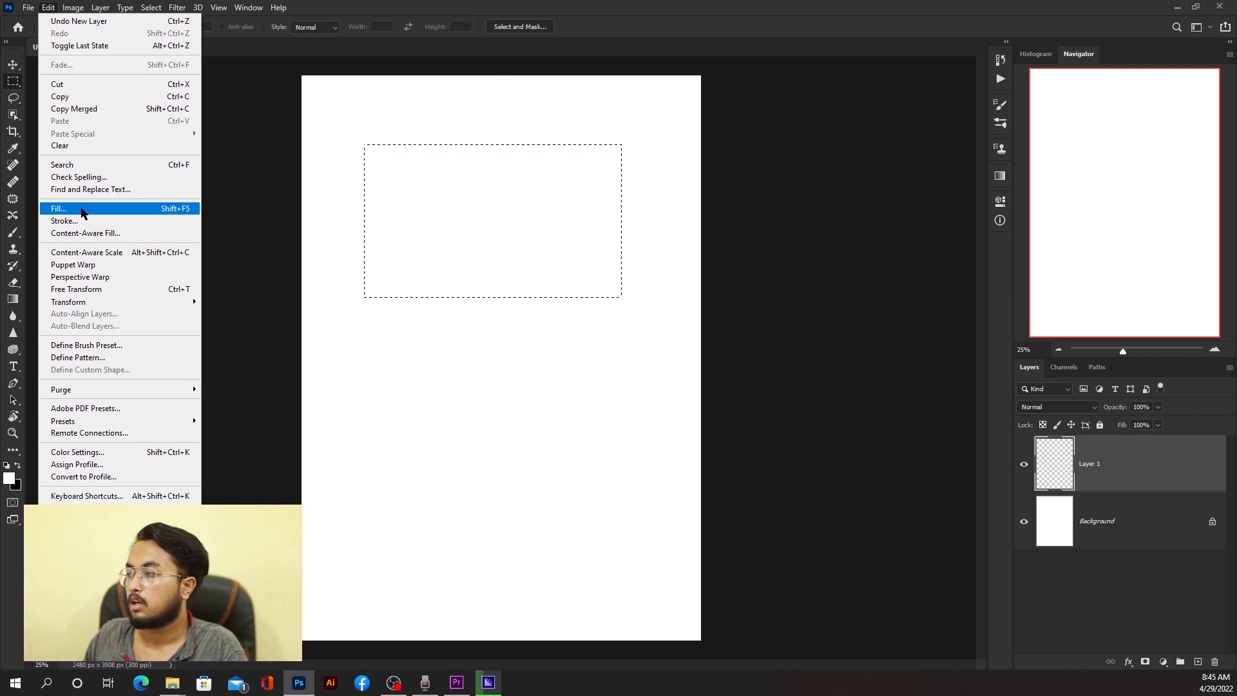
left_click(59, 208)
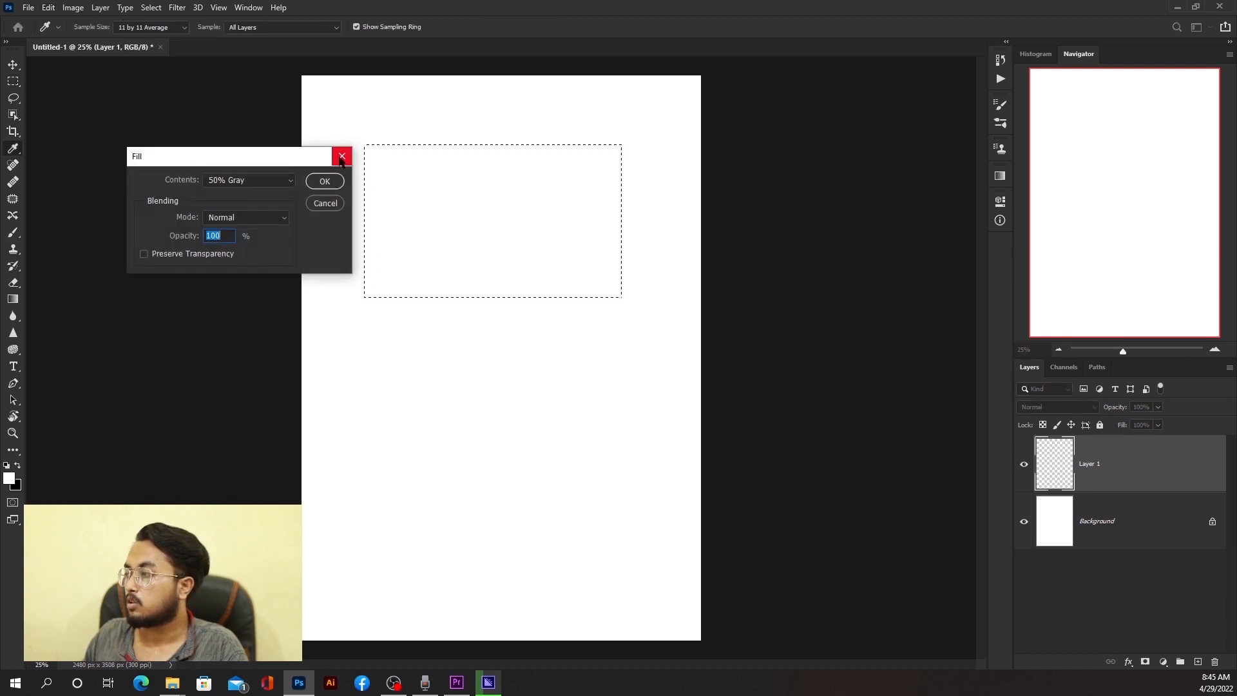
left_click(341, 158)
key("m")
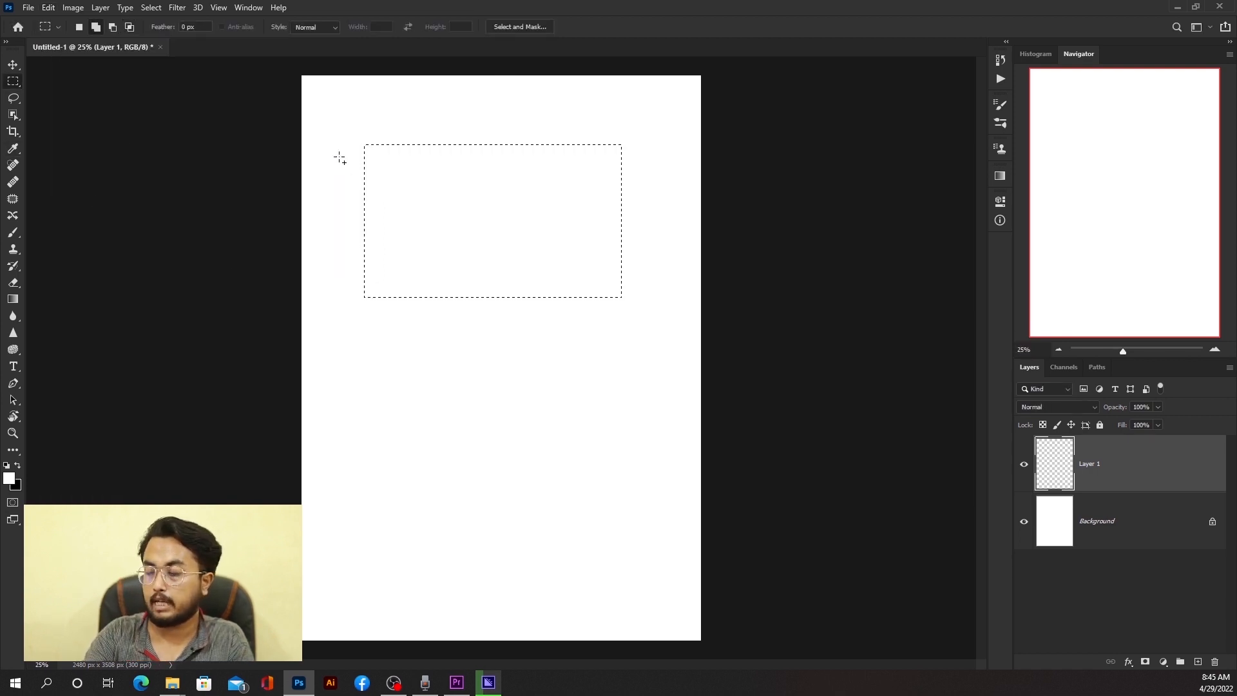
key("shift+F5")
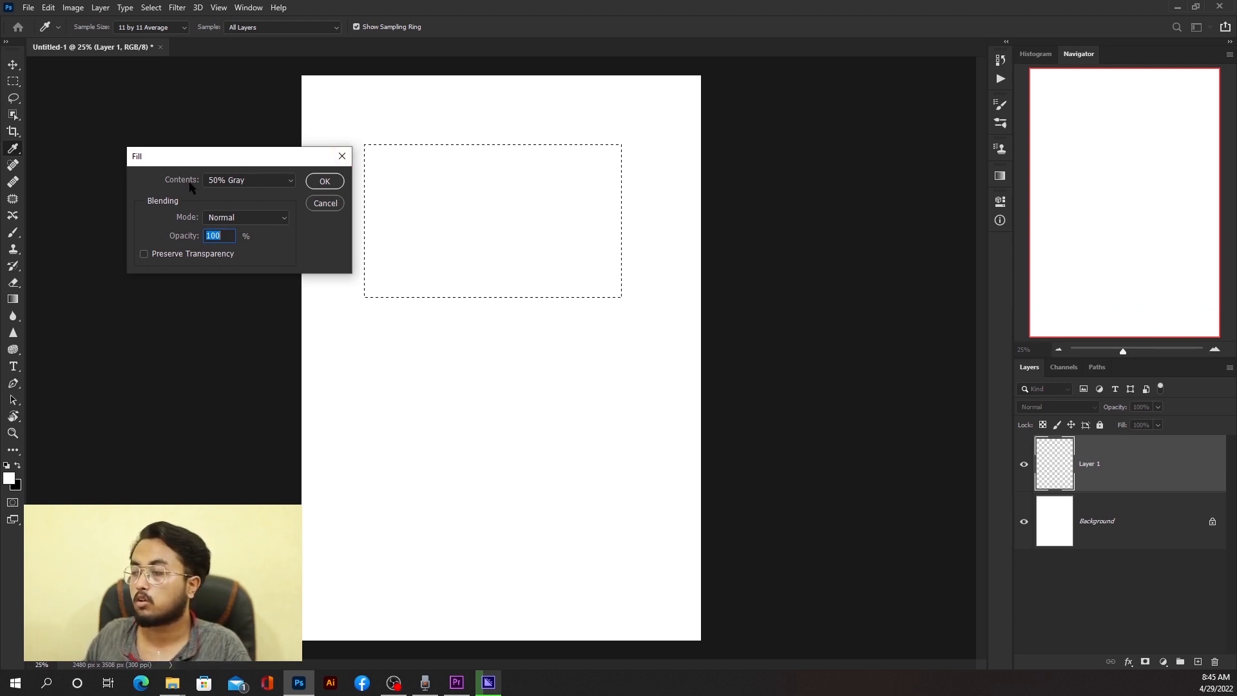
left_click(237, 182)
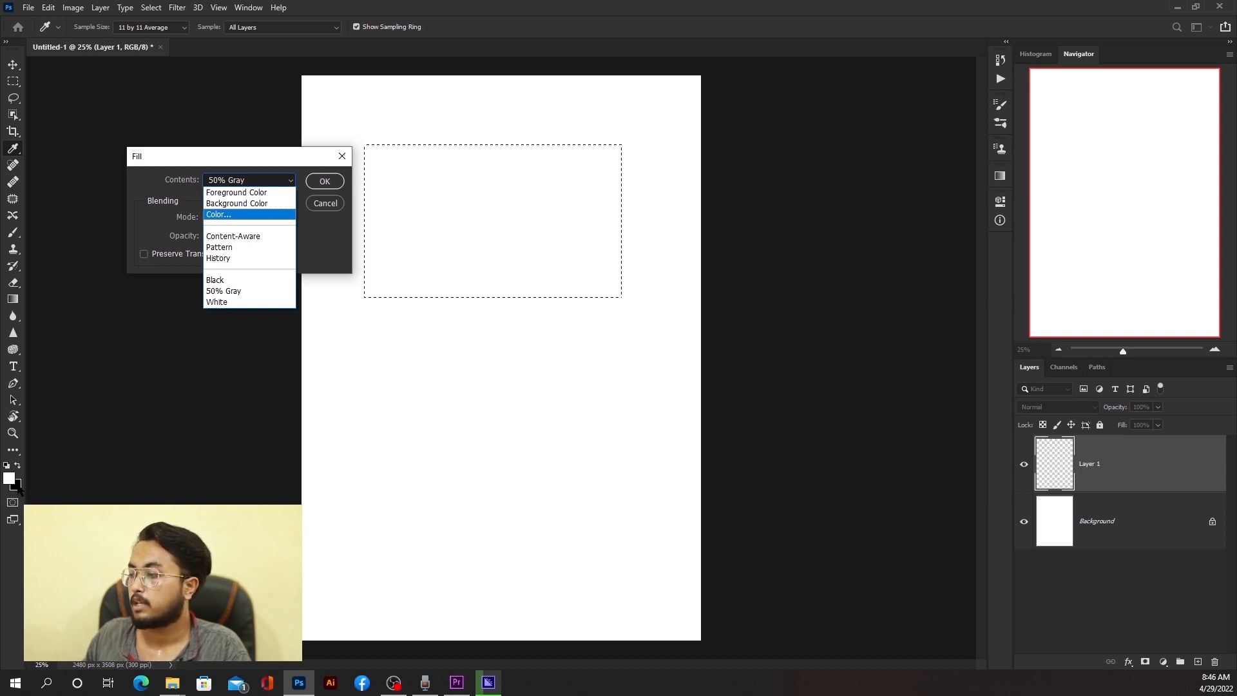
left_click(230, 193)
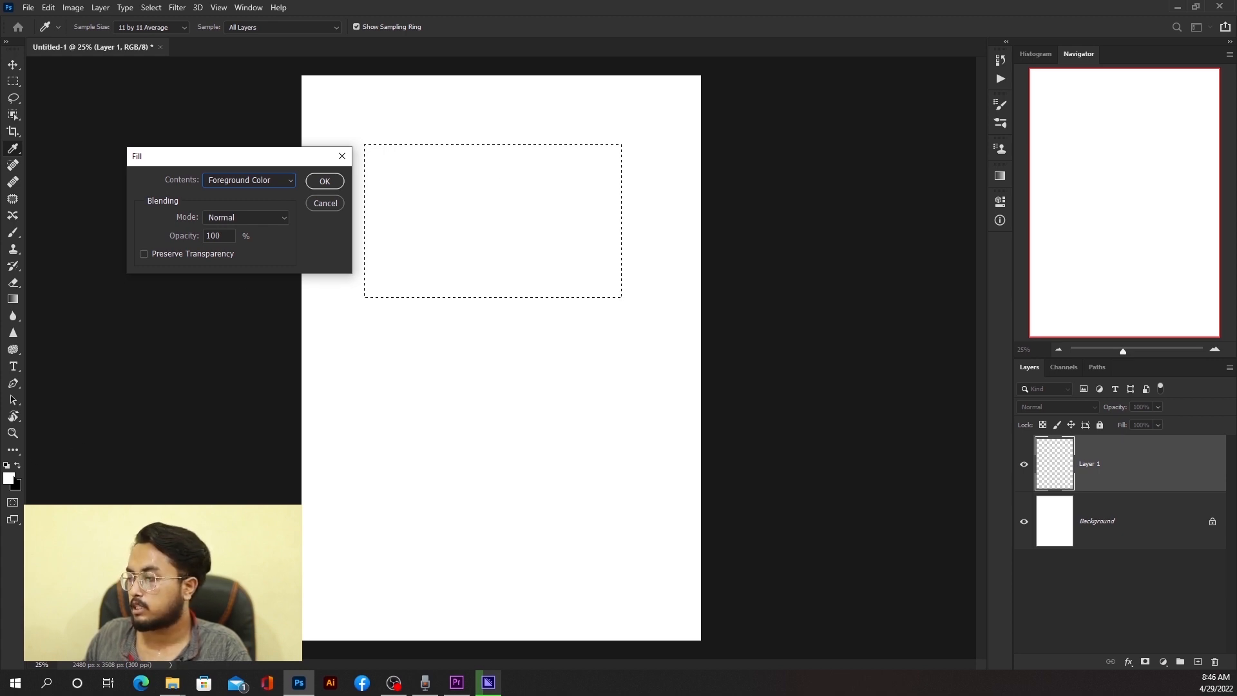
left_click(332, 205)
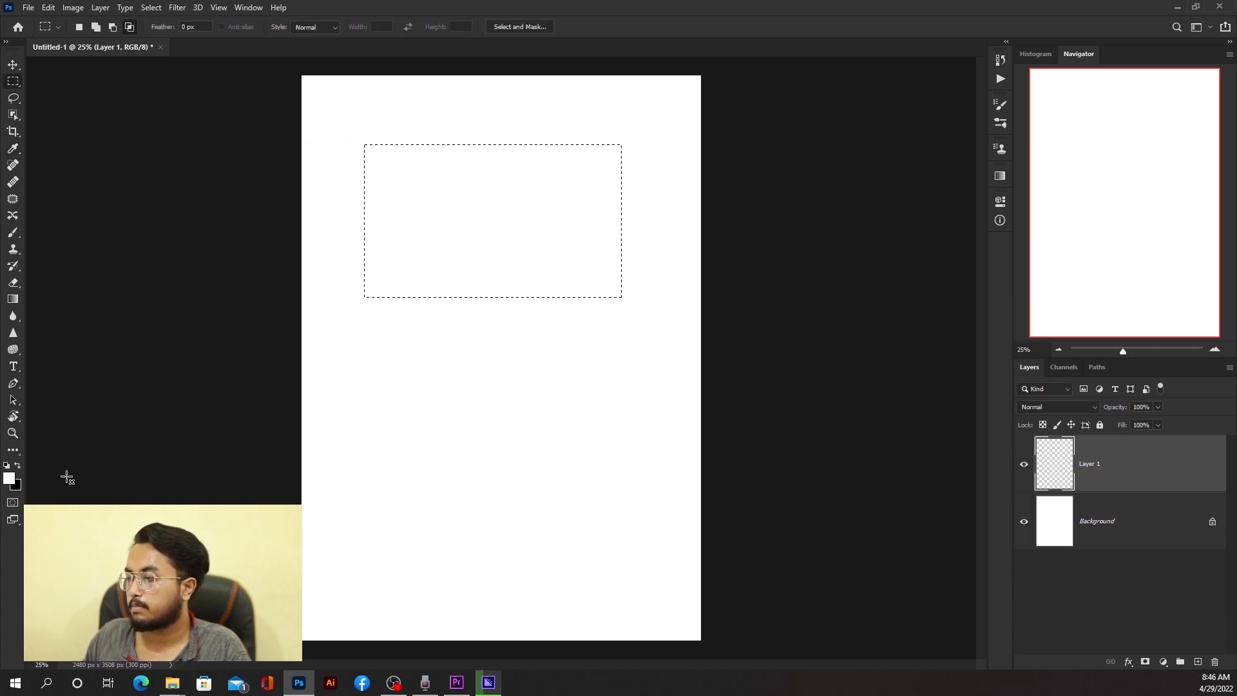
Step: Set the foreground colour to a dark green
left_click(9, 478)
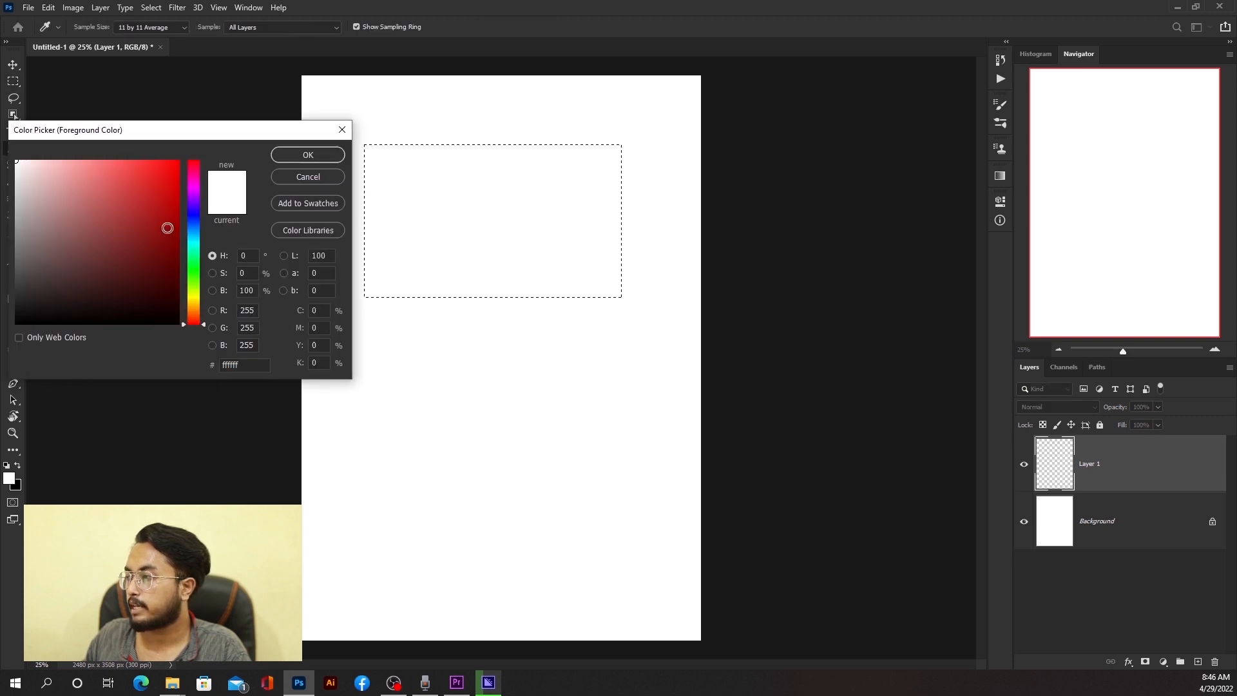
left_click(192, 265)
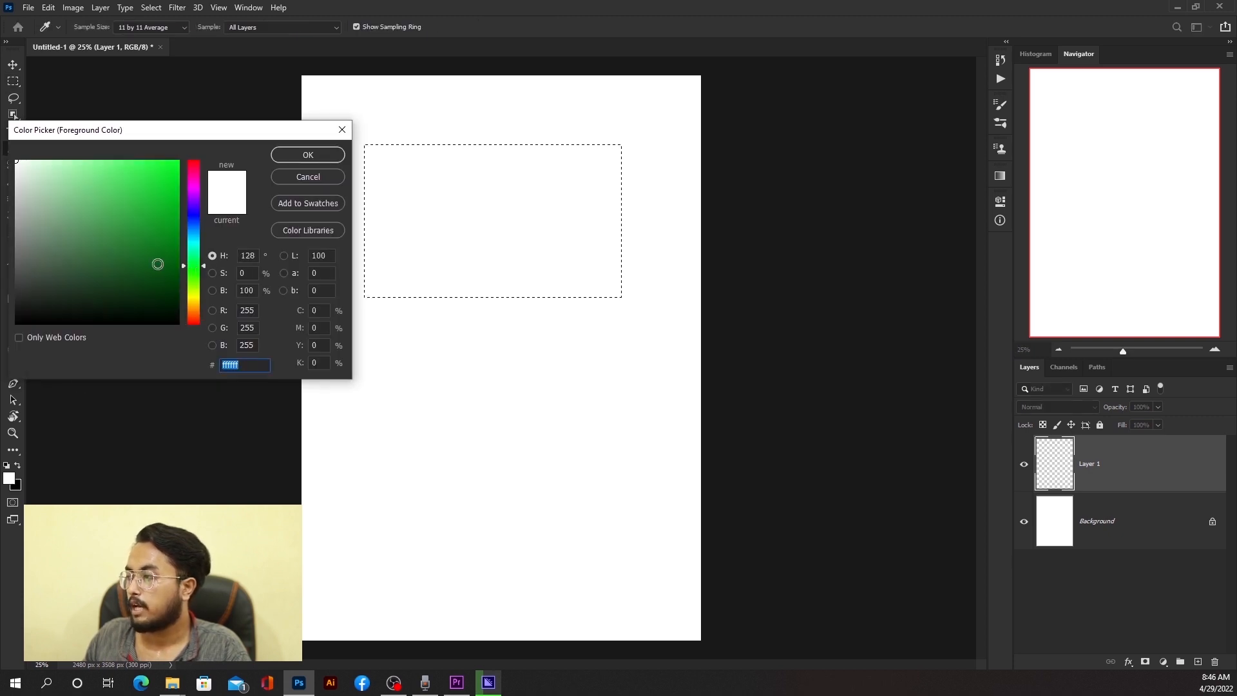
left_click(179, 264)
left_click(325, 156)
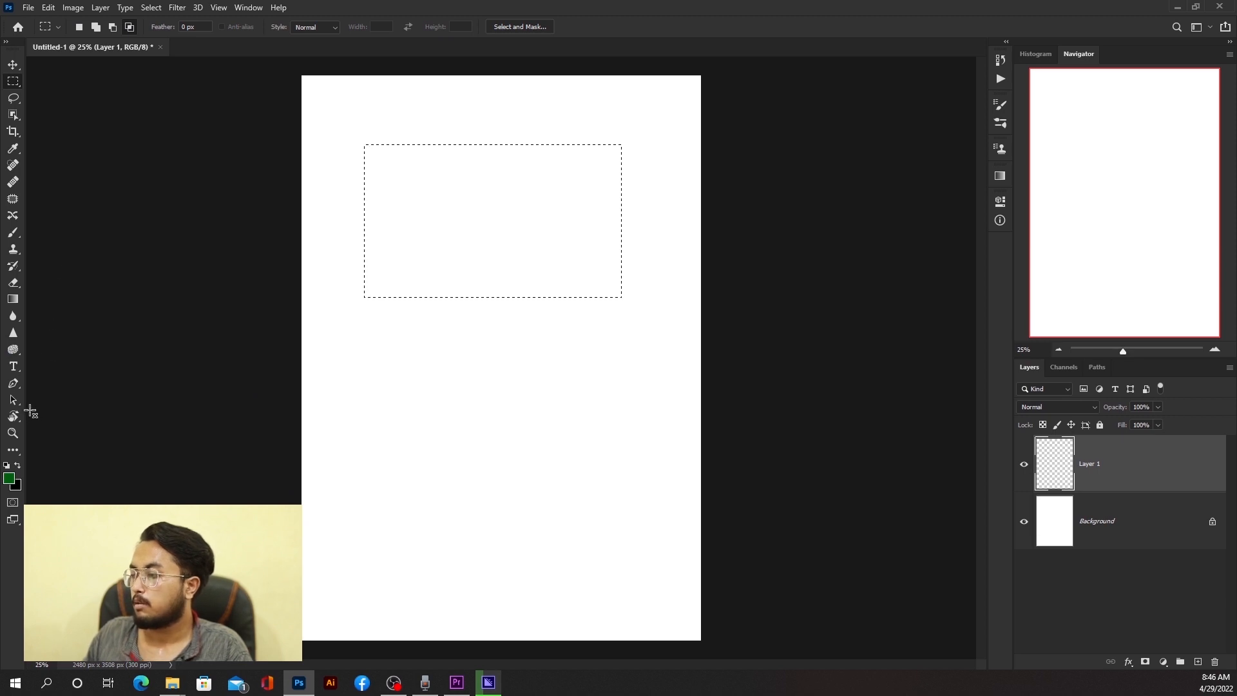
Step: Set the background colour to a dark red
left_click(17, 487)
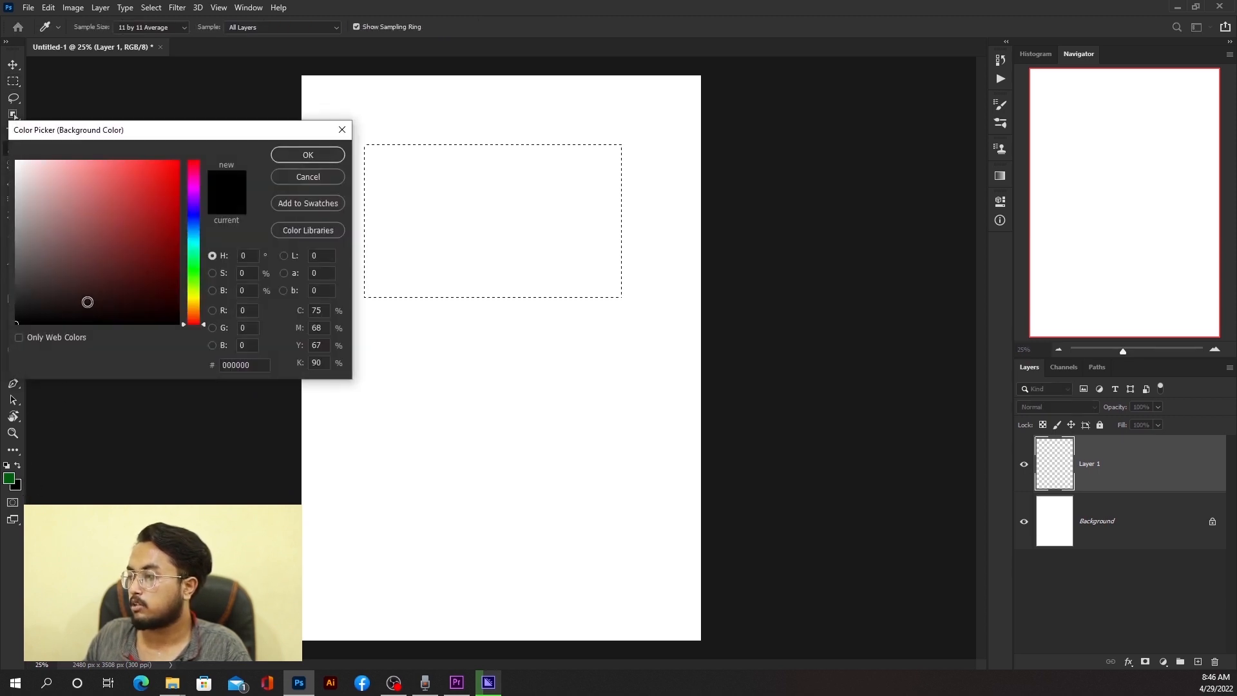
left_click(183, 201)
left_click_drag(183, 201, 219, 203)
left_click(313, 159)
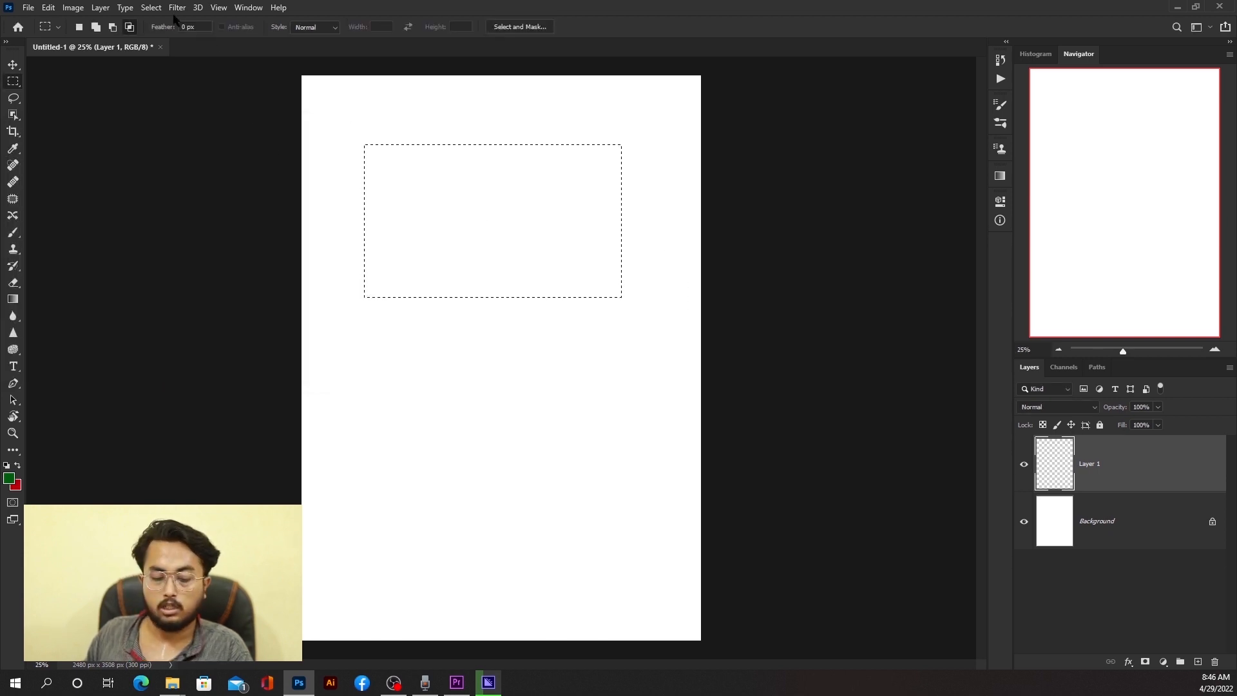
Step: Fill the rectangular selection on Layer 1 with the foreground colour and add a new empty layer above it
key("shift+F5")
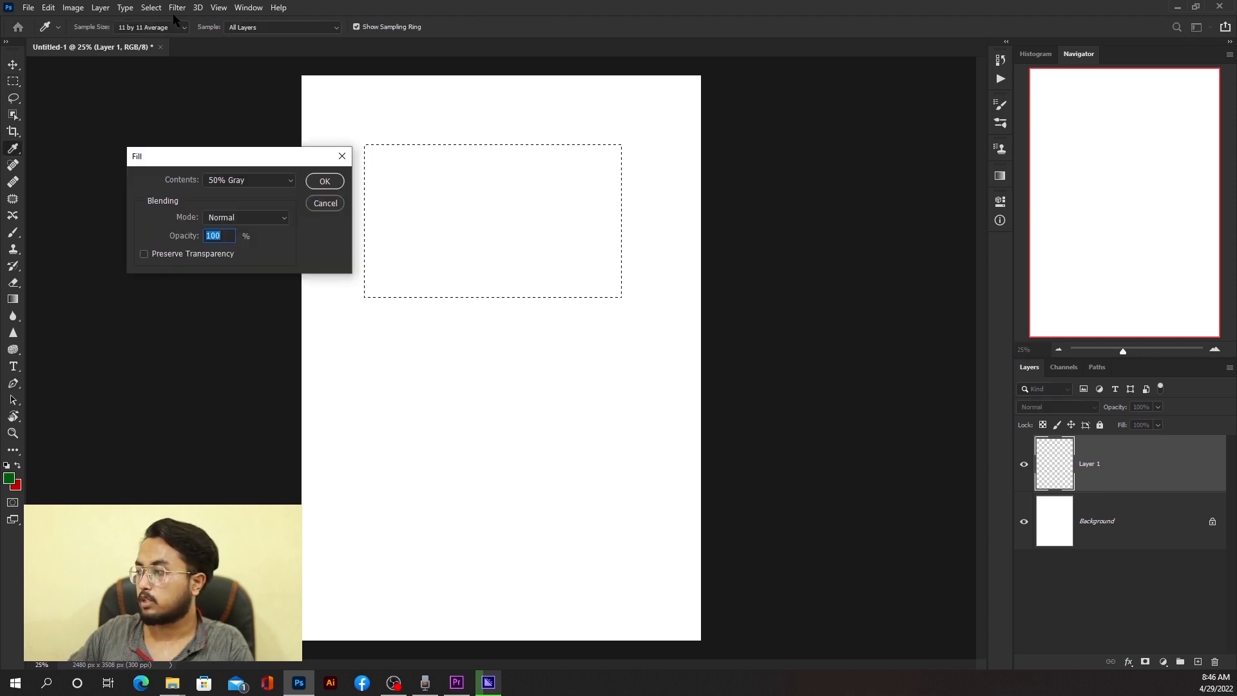
left_click(248, 180)
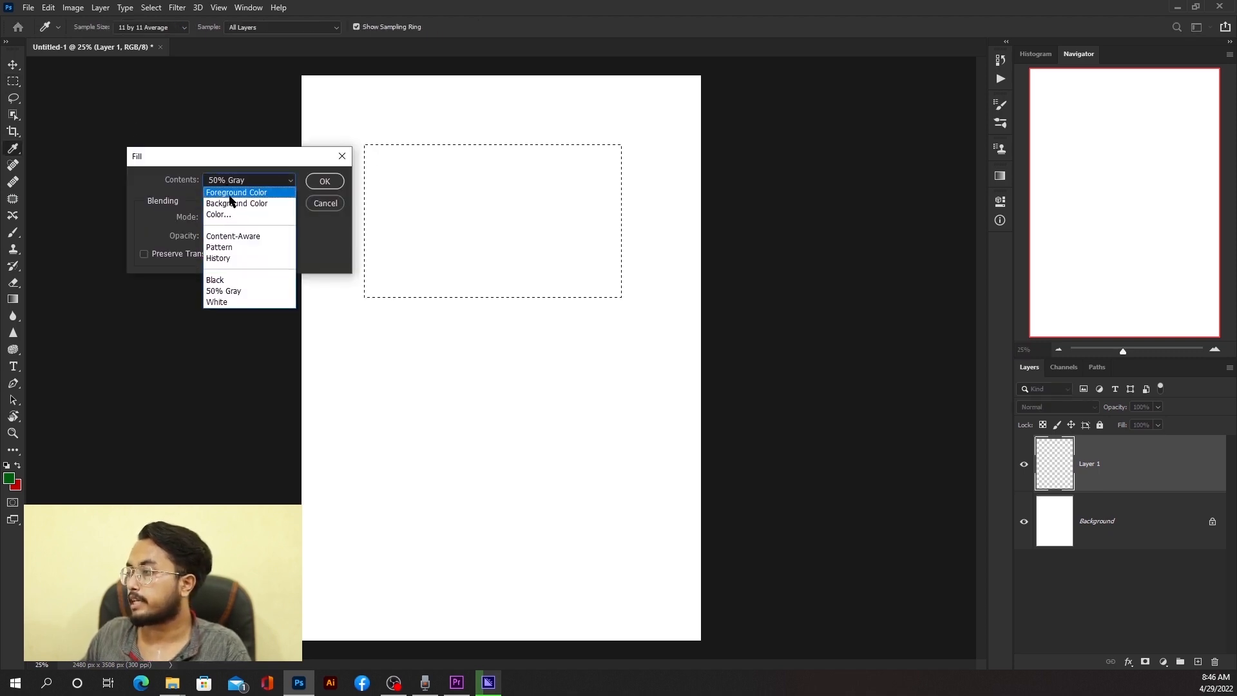
left_click(233, 191)
left_click(326, 181)
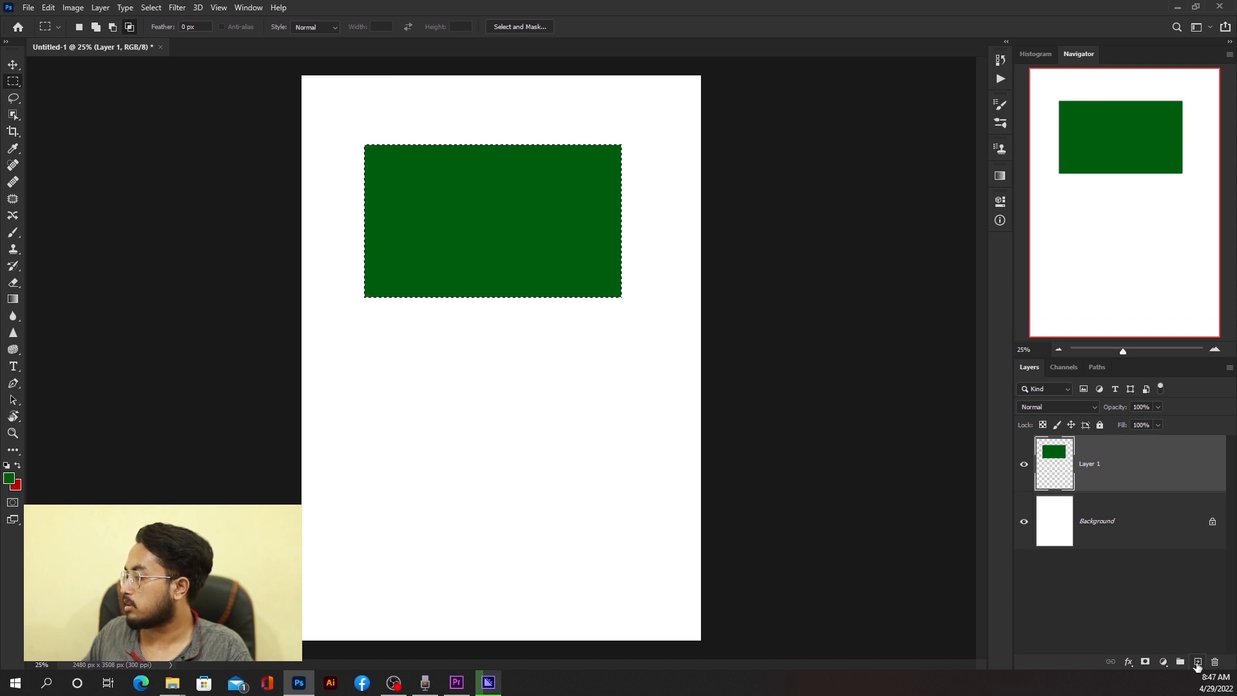
left_click(1198, 662)
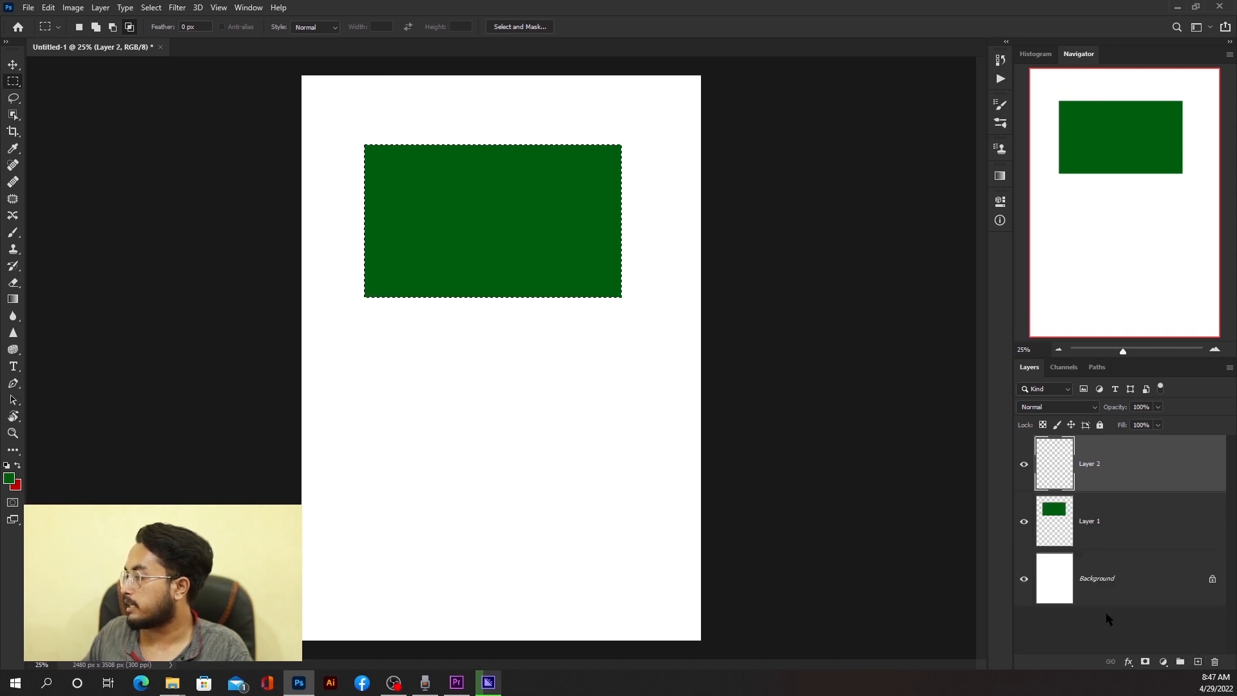
left_click(48, 11)
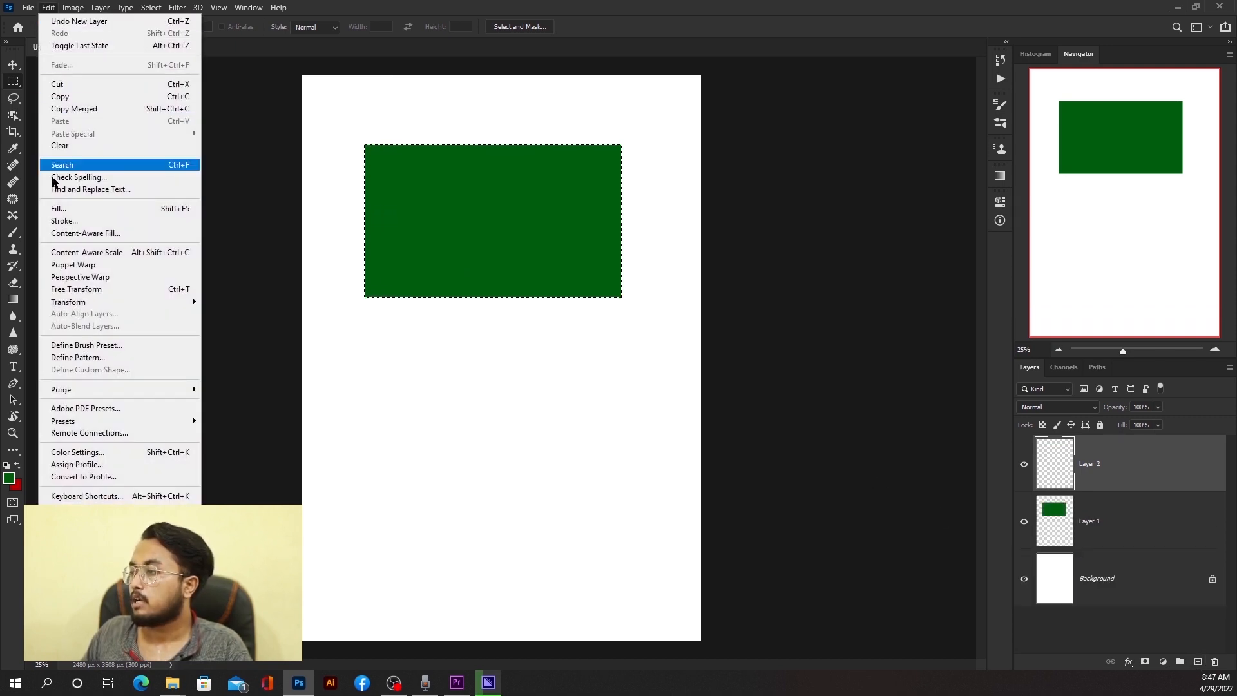
left_click(64, 205)
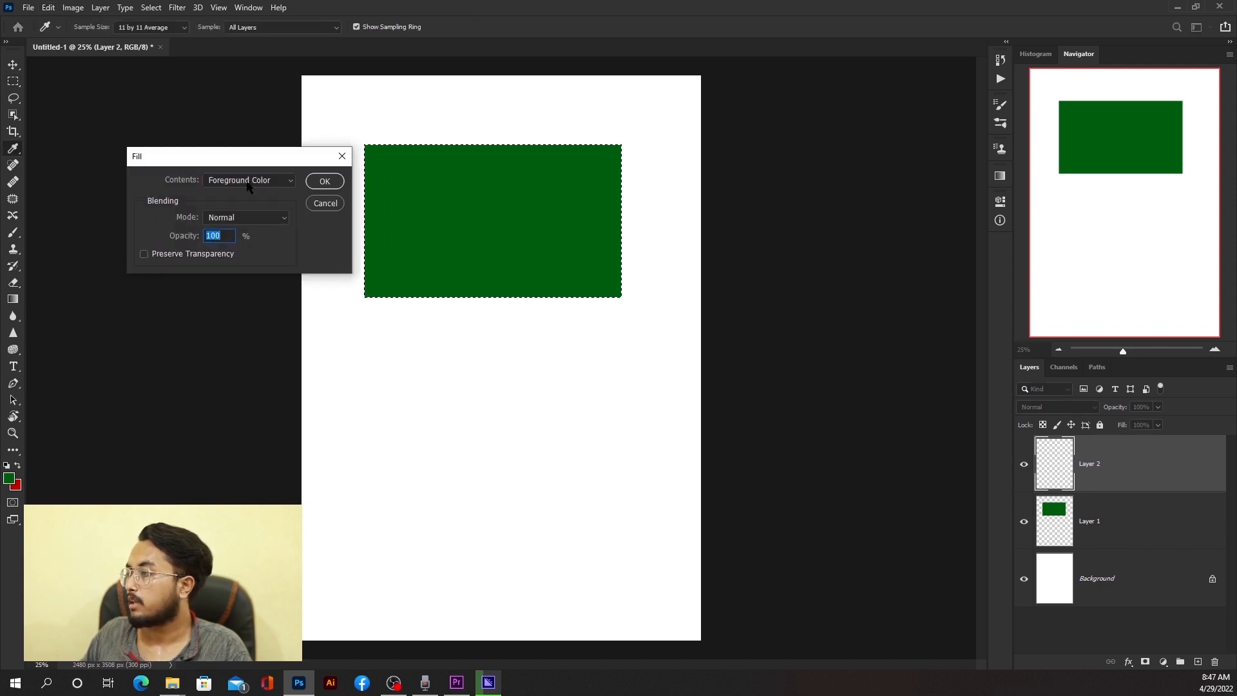
left_click(326, 204)
key("m")
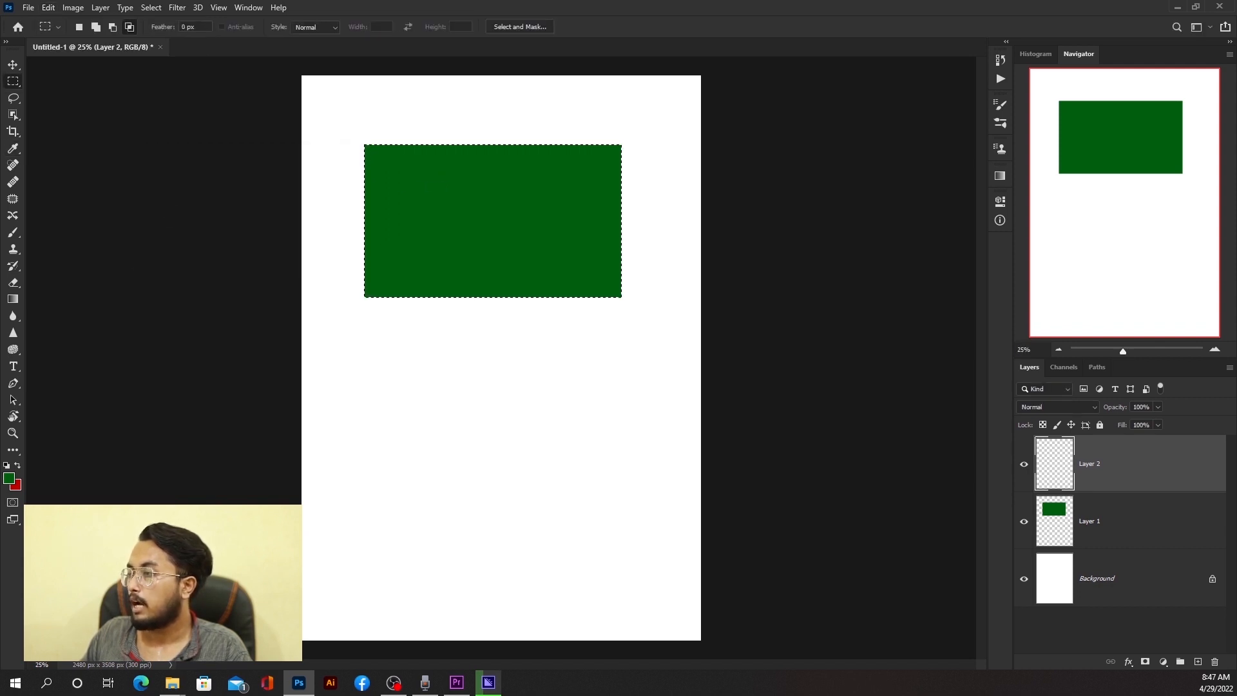
Step: Draw an elliptical marquee selection of about 640 x 656 px in the centre of the green rectangle
right_click(16, 82)
left_click(71, 95)
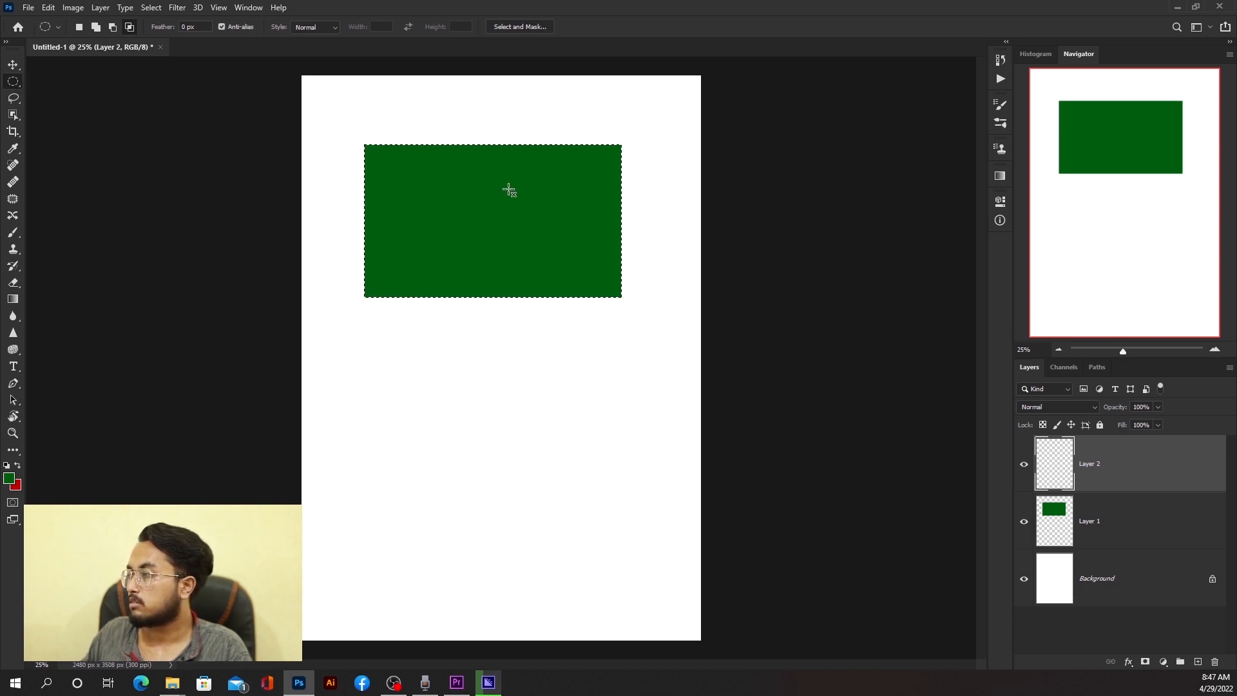
left_click_drag(440, 170, 523, 233)
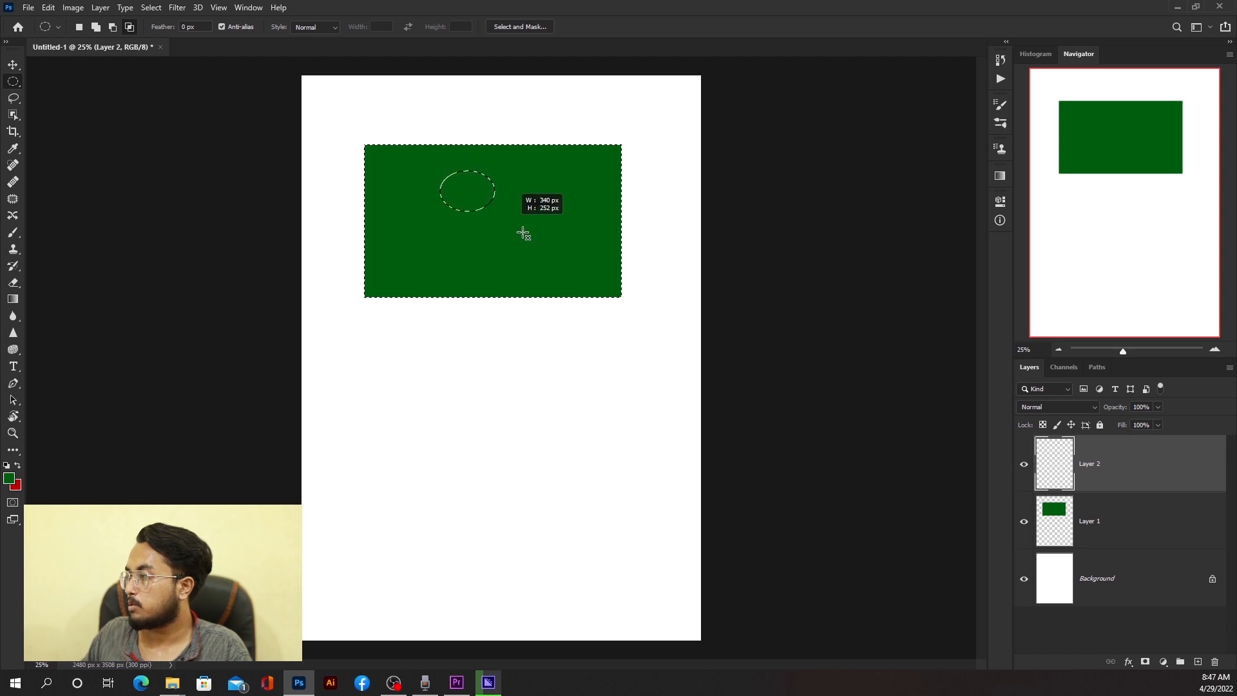
left_click_drag(523, 233, 544, 277)
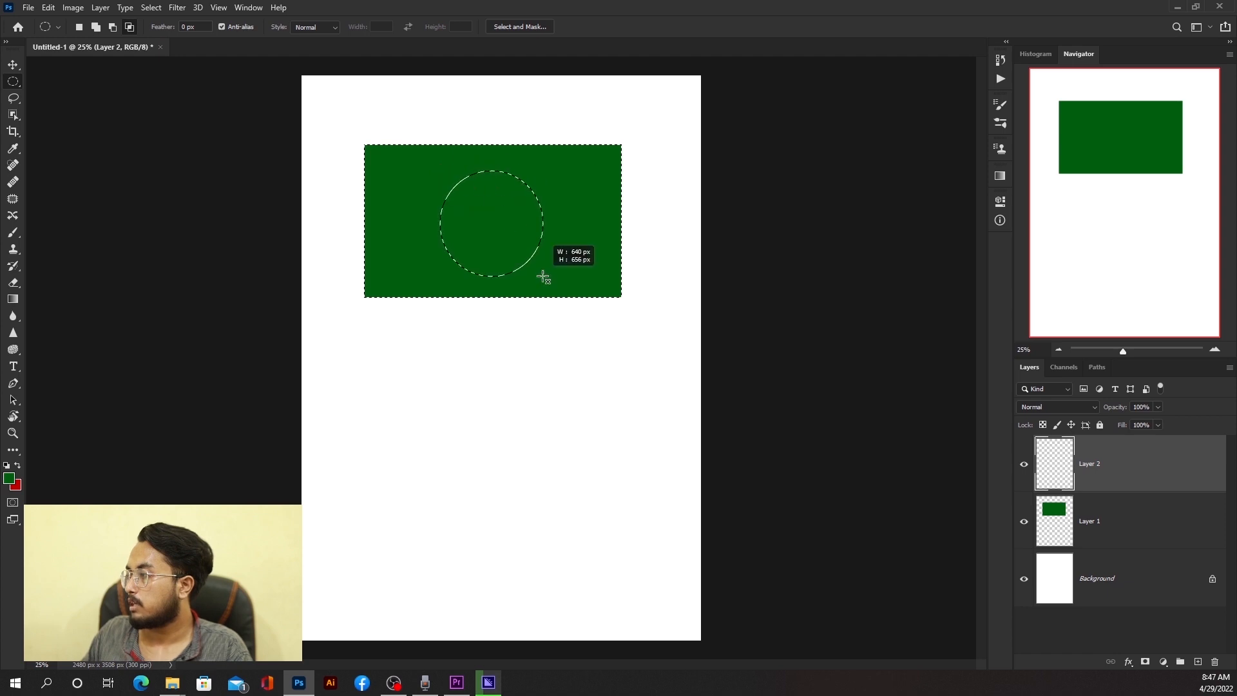
left_click_drag(543, 277, 543, 277)
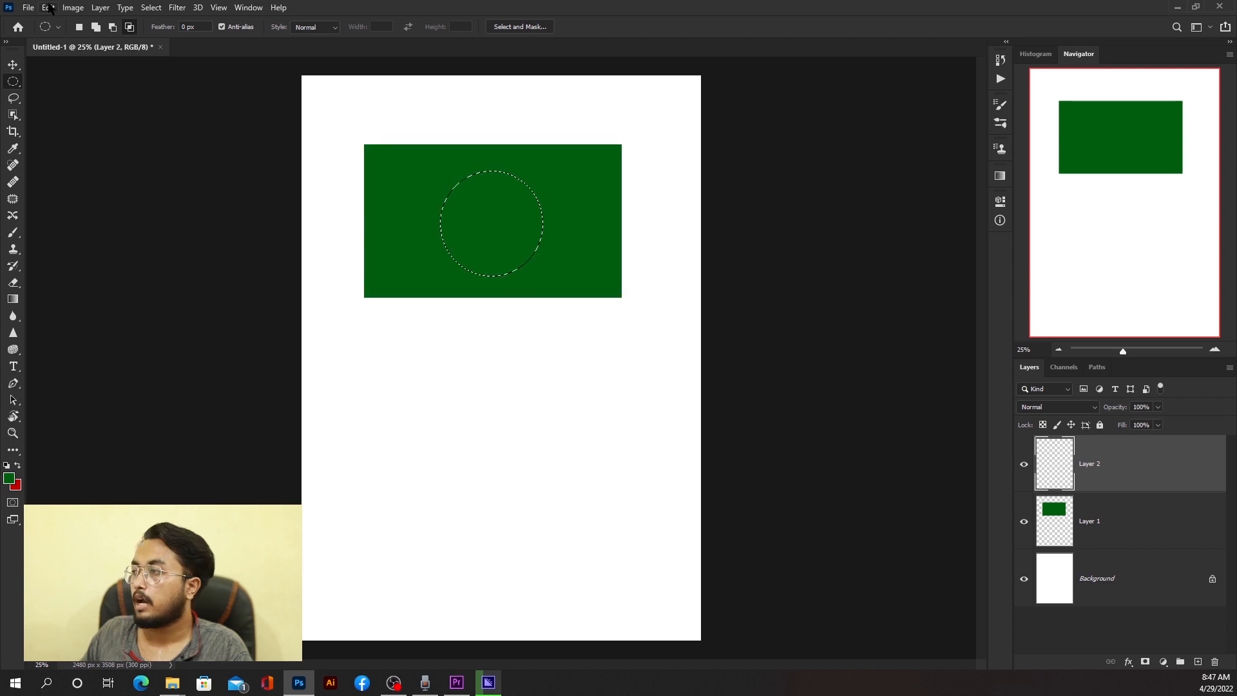
Step: Fill the circular selection on Layer 2 with the background colour and deselect the layer
key("shift+F5")
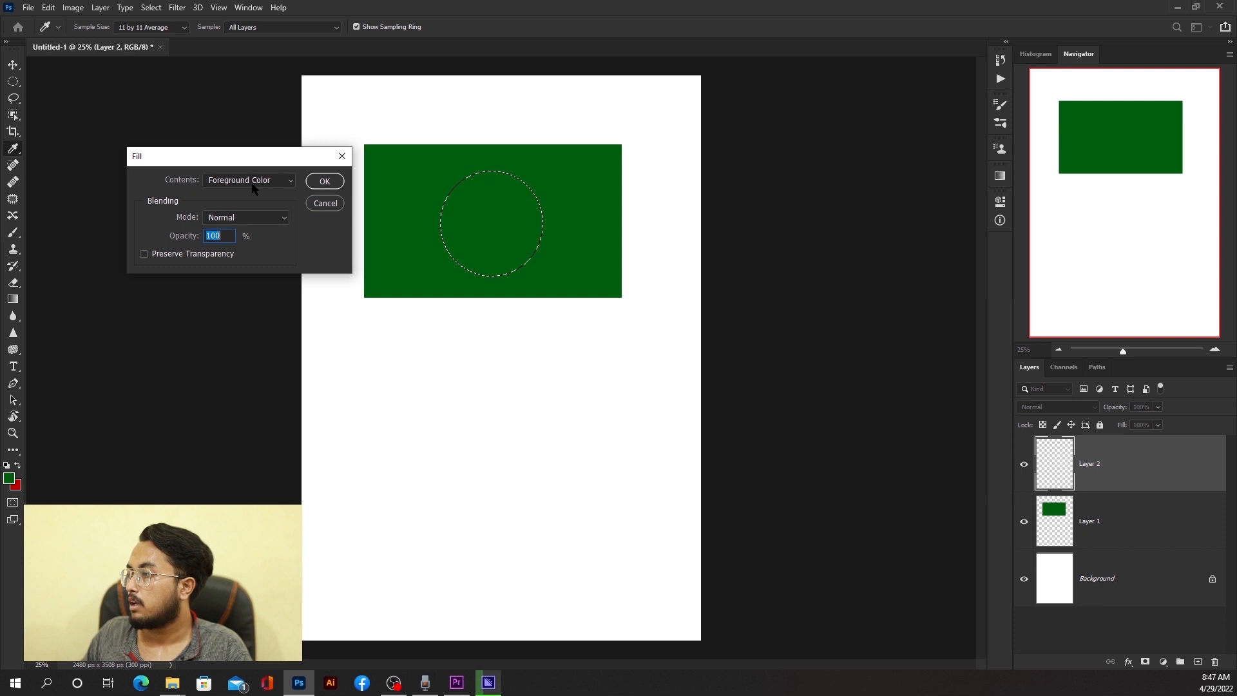
left_click(252, 183)
left_click(239, 204)
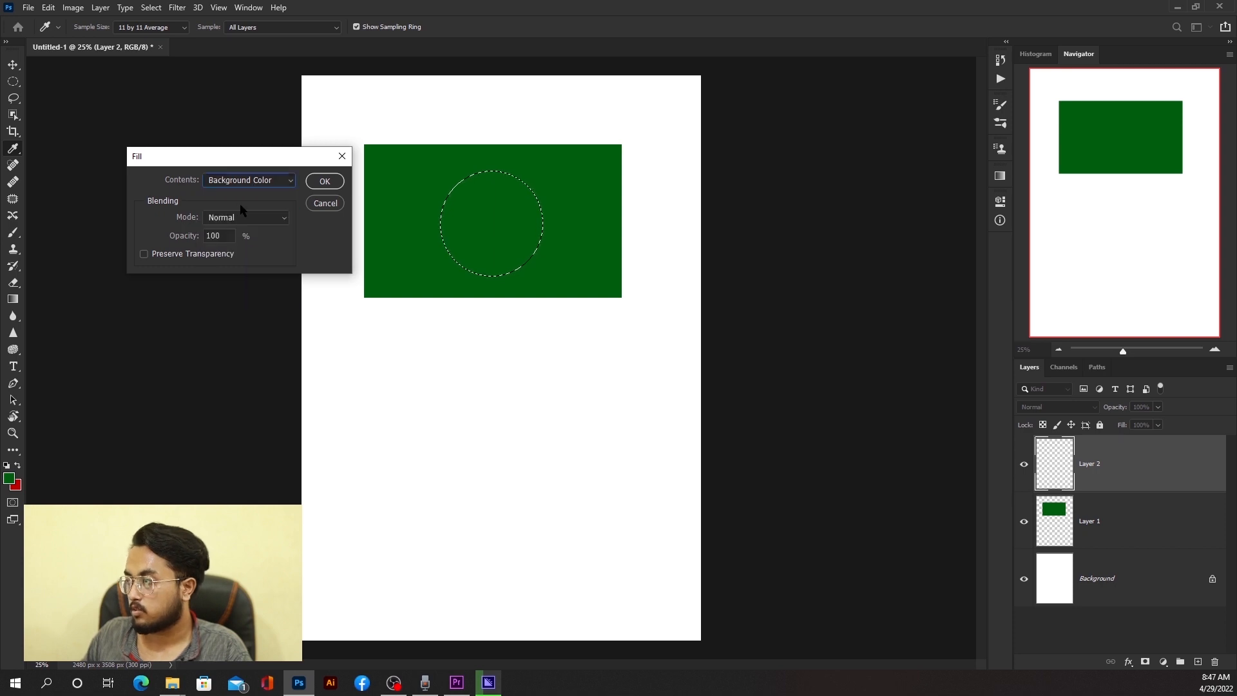
left_click(324, 182)
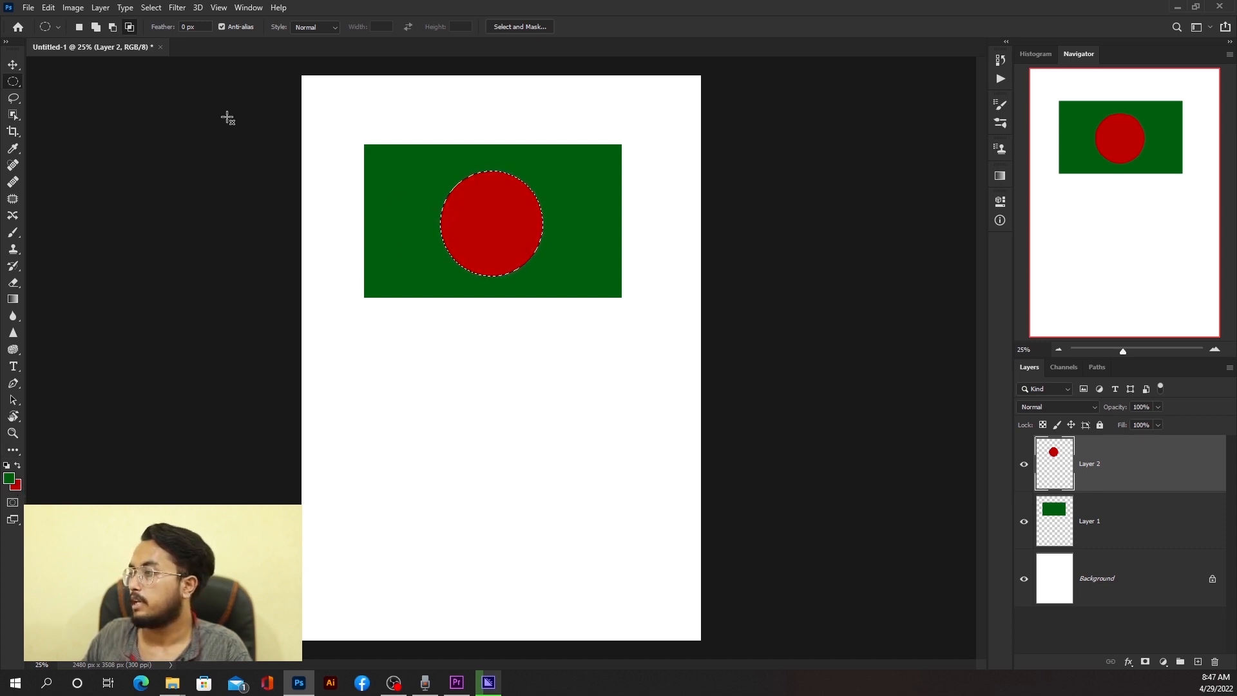
left_click(14, 68)
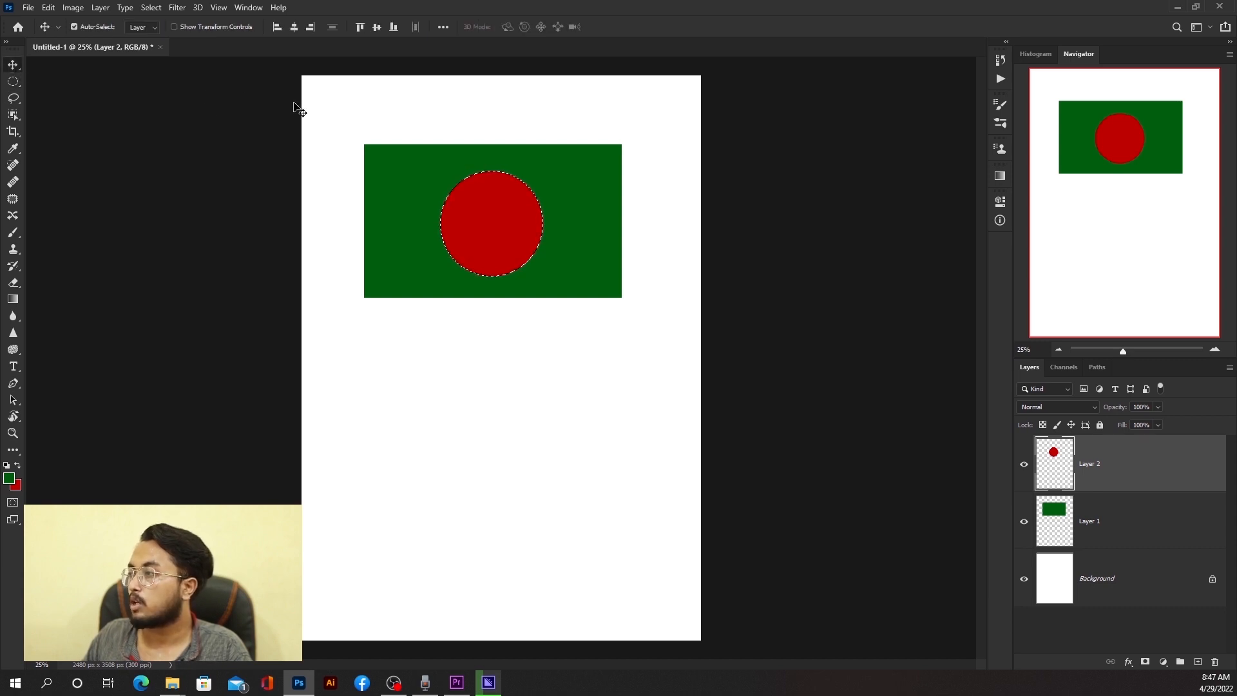
left_click(314, 111)
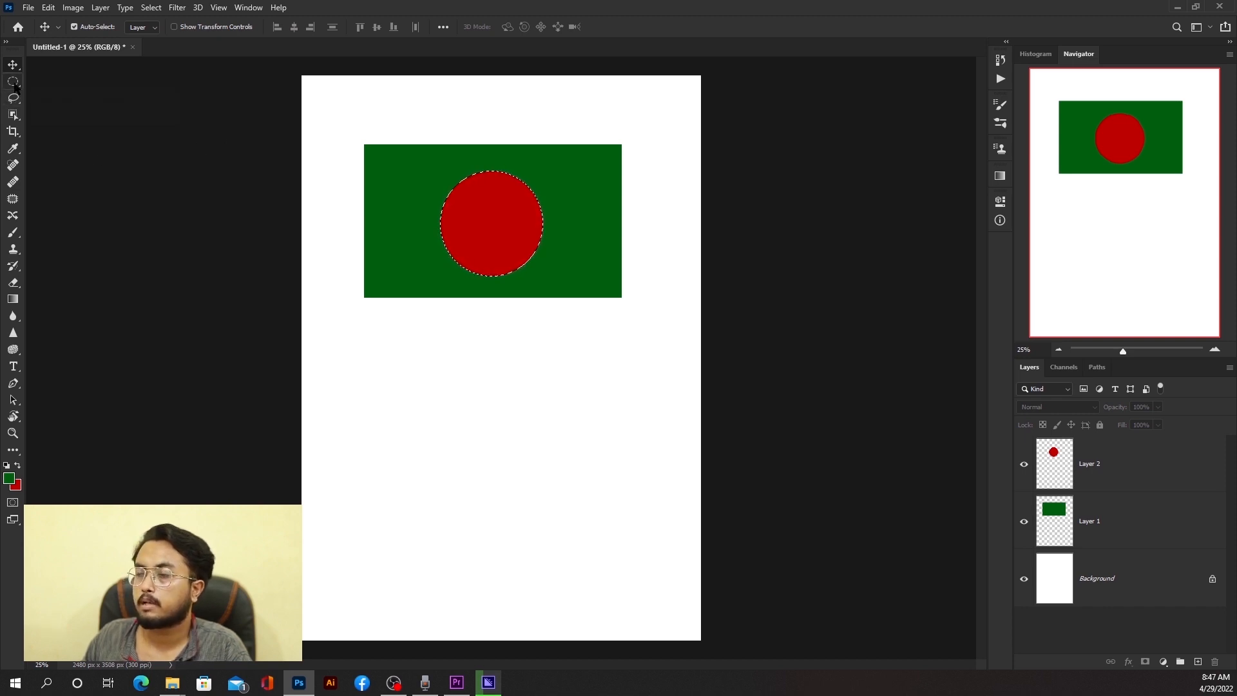
Step: Try to draw a narrow vertical rectangular selection of about 32 x 1656 px below the green rectangle's lower-left corner
left_click(15, 87)
left_click(45, 83)
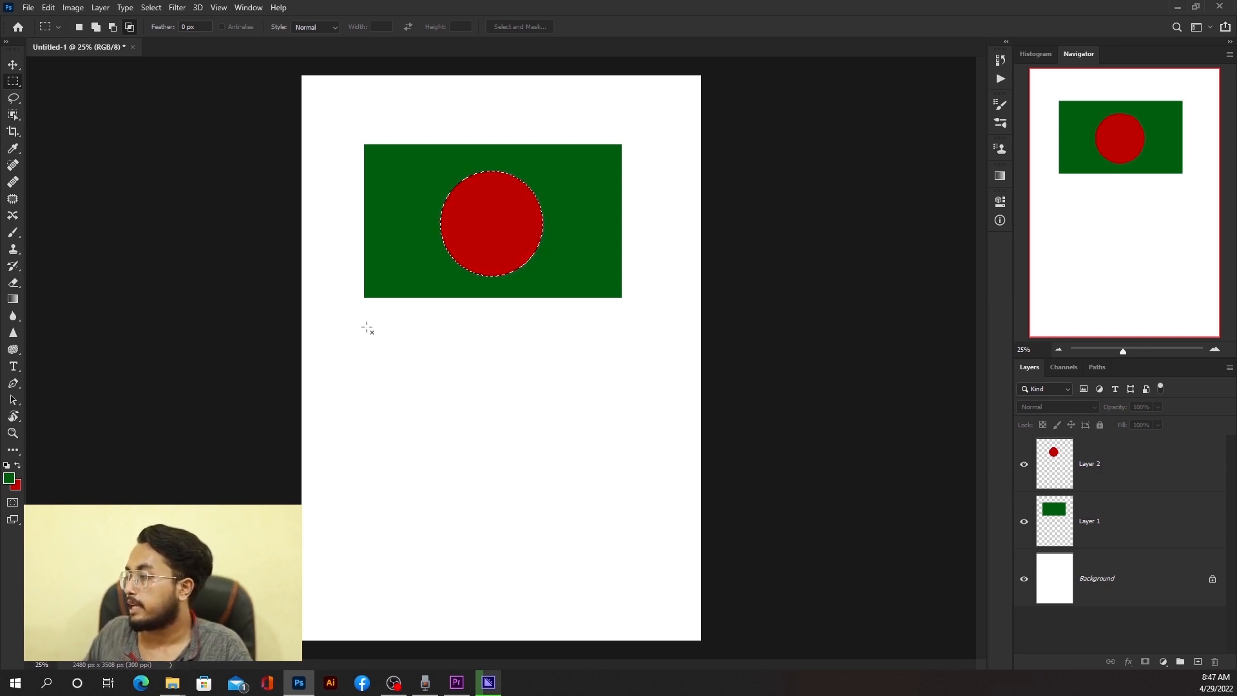
left_click_drag(365, 324, 371, 591)
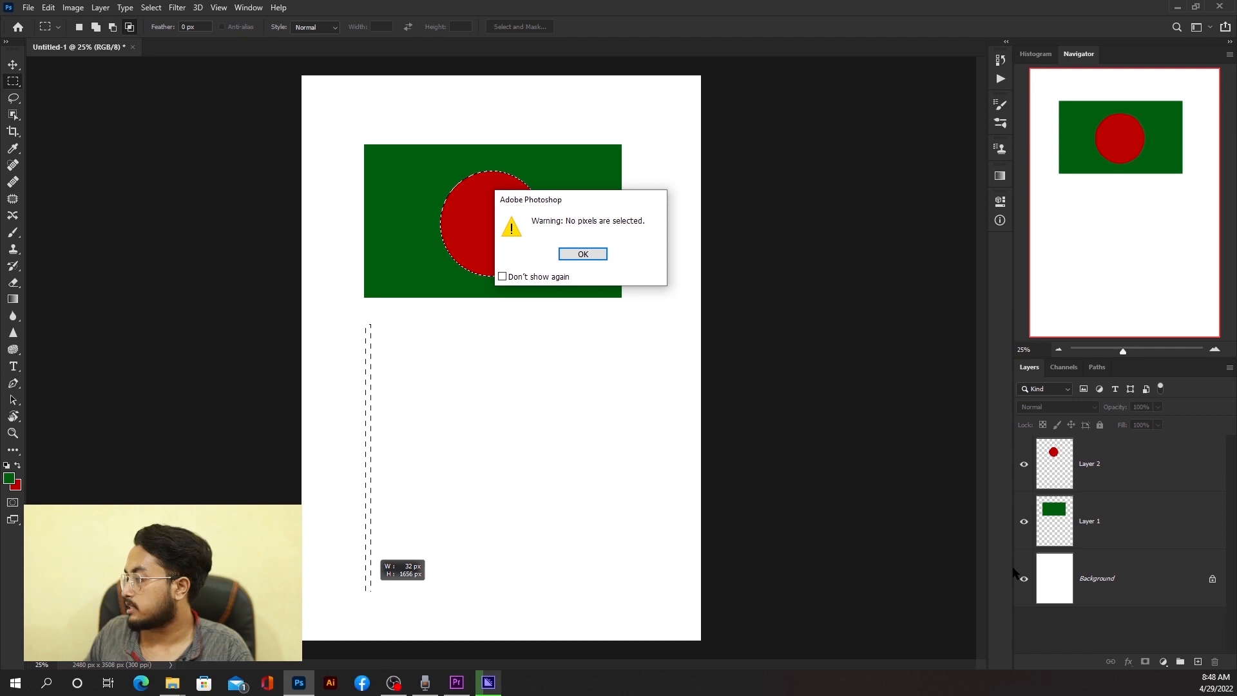
left_click(583, 253)
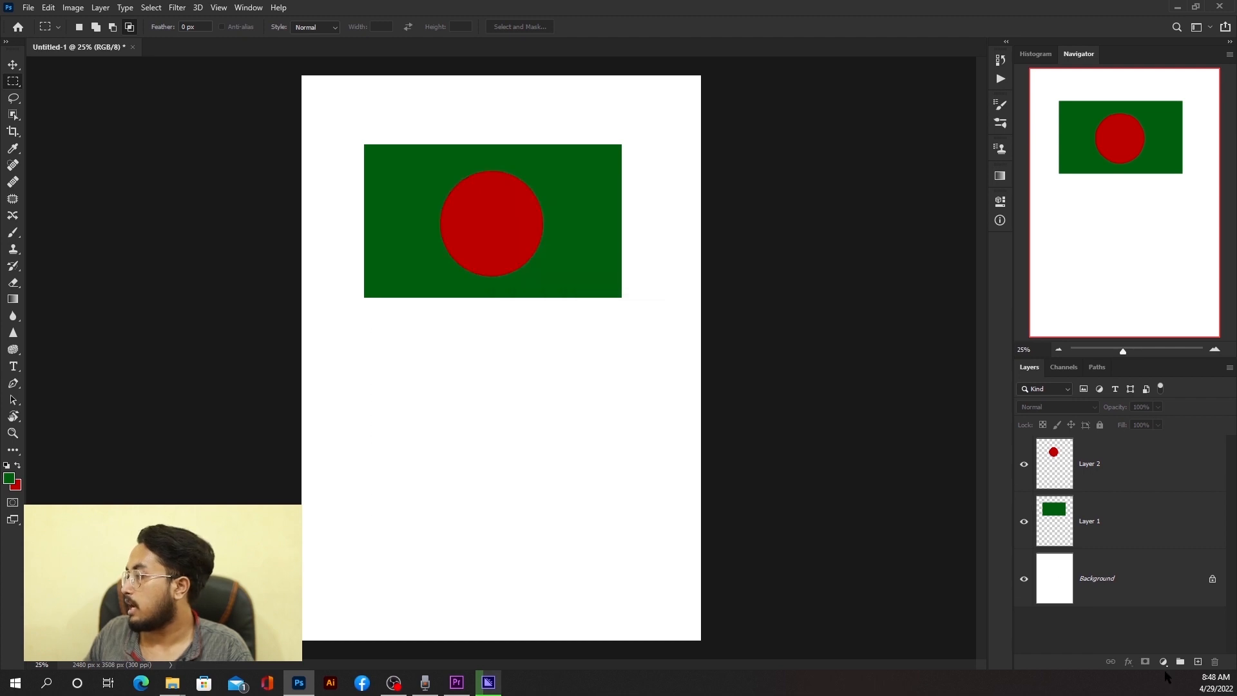
Step: Add a new empty layer above Layer 2
left_click(1197, 661)
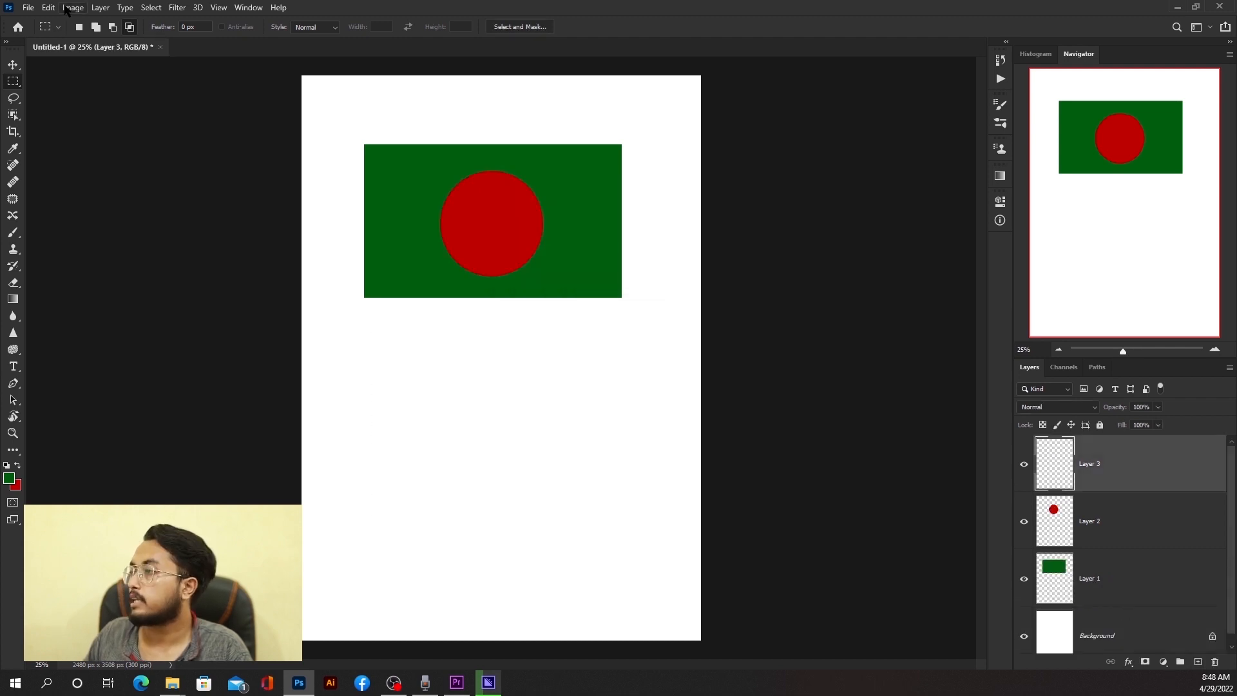
left_click(49, 7)
left_click(76, 209)
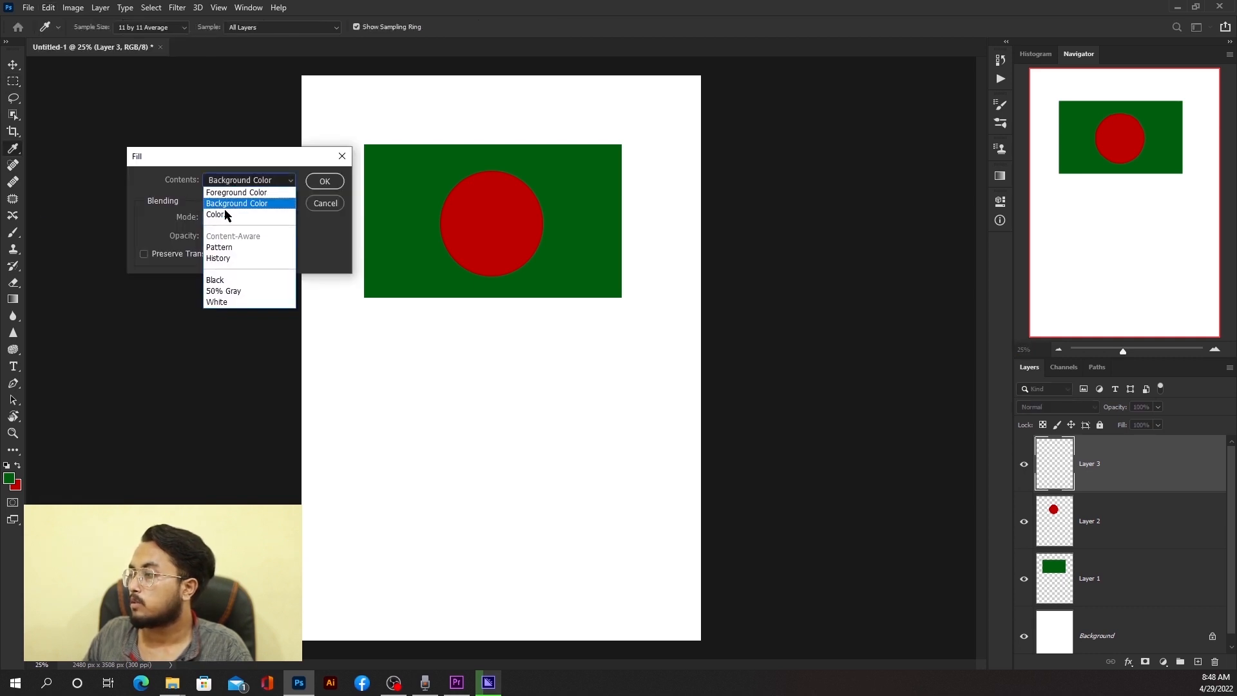
left_click(332, 206)
left_click(342, 156)
Step: Draw a narrow vertical rectangular selection below the green rectangle's lower-left corner and fill it with dark brown #3b251b on Layer 3
key("m")
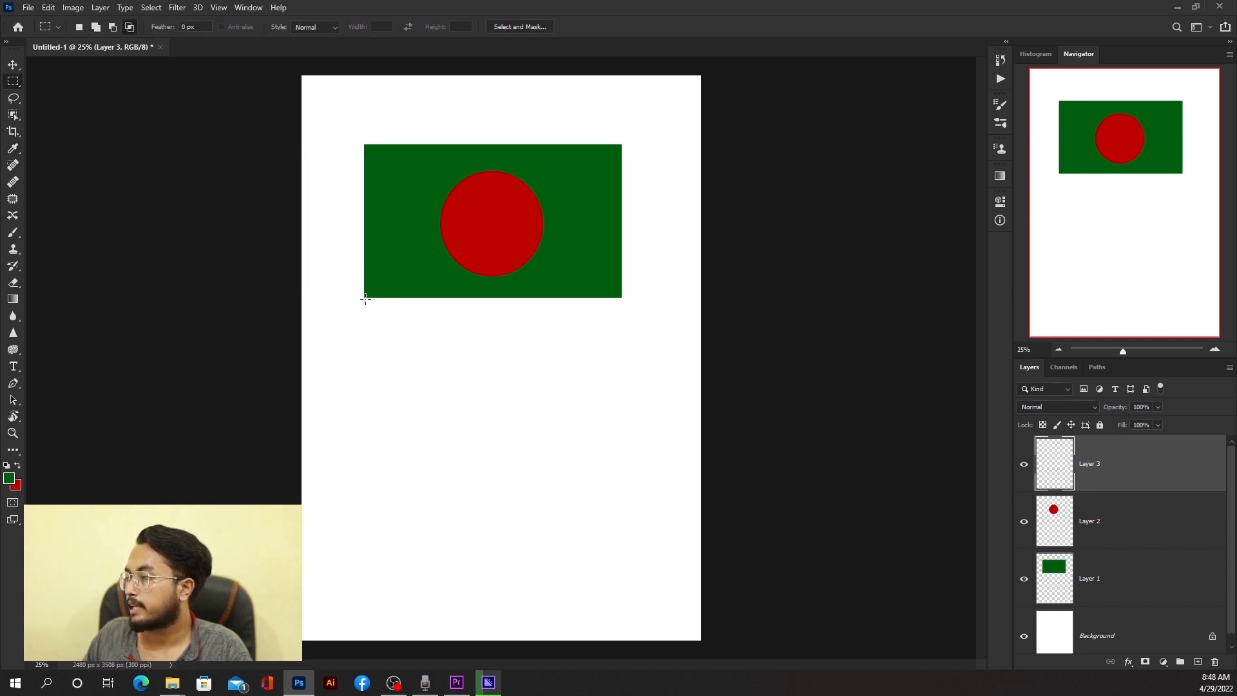
left_click_drag(364, 298, 371, 558)
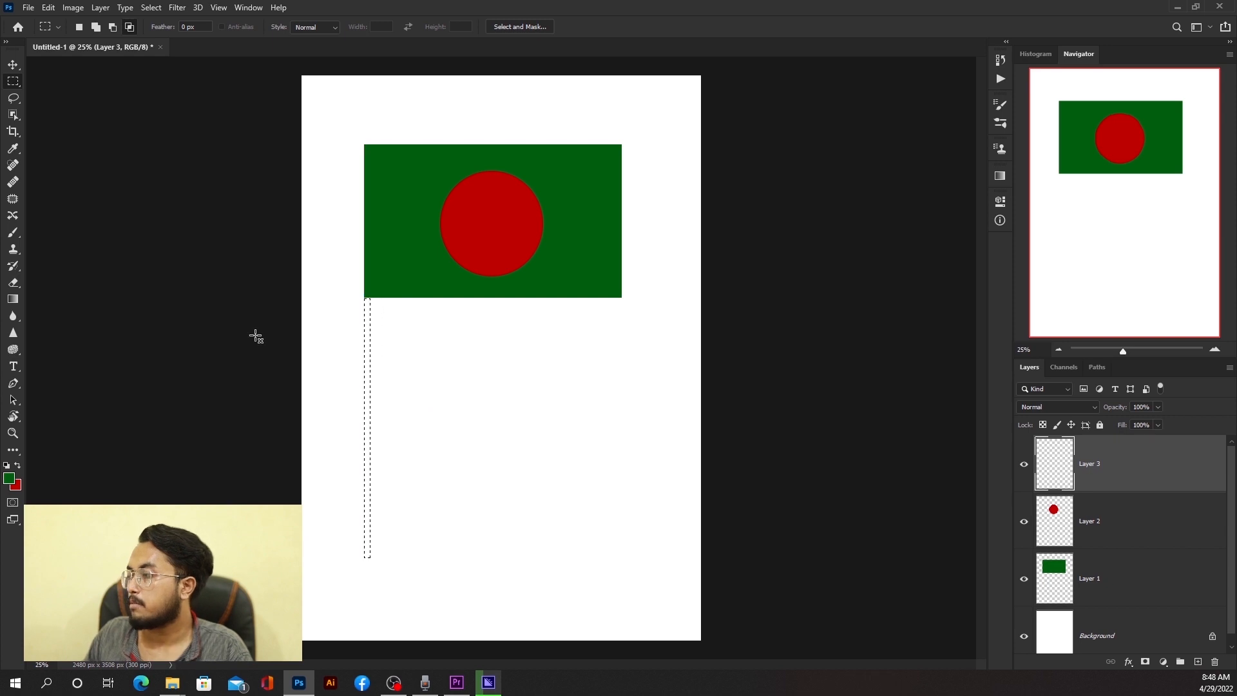
left_click(48, 7)
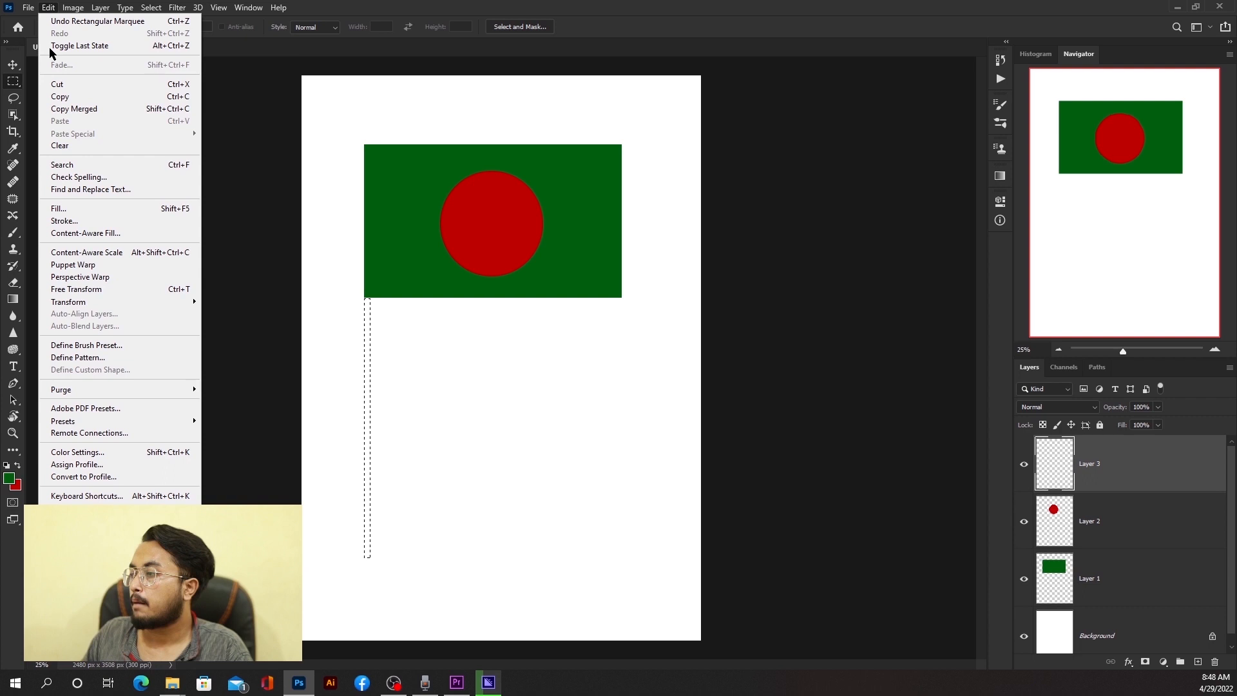
left_click(76, 210)
left_click(249, 180)
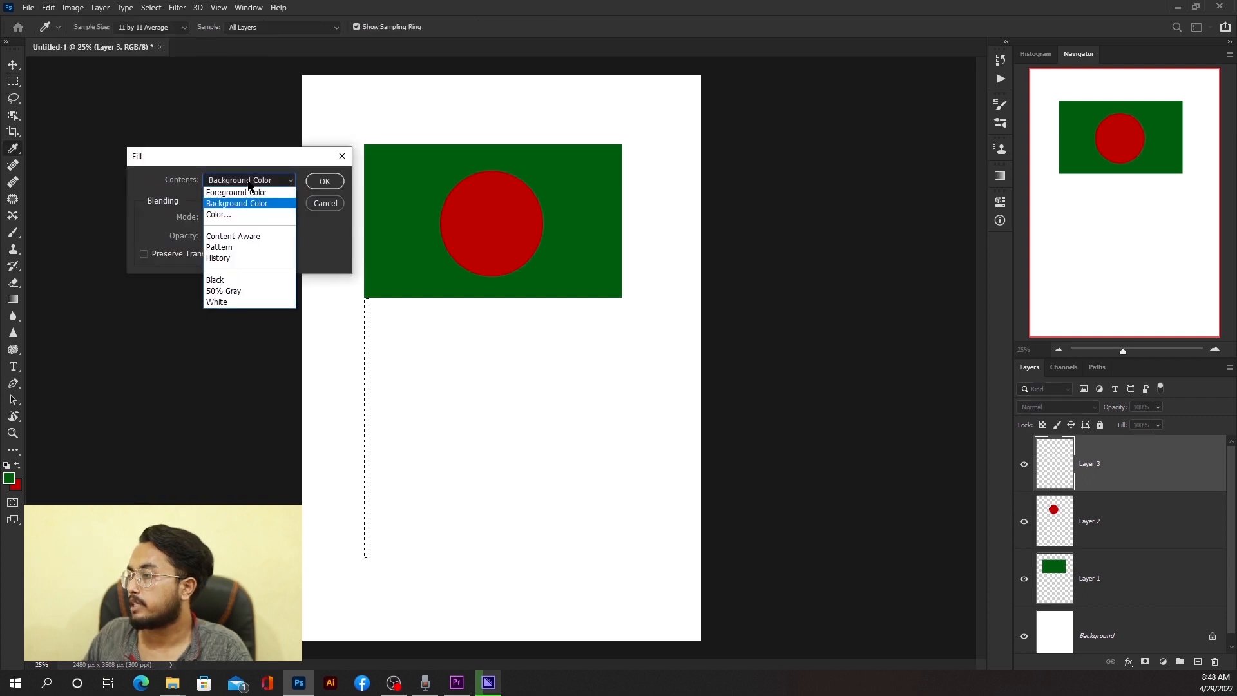
left_click(218, 213)
left_click(179, 300)
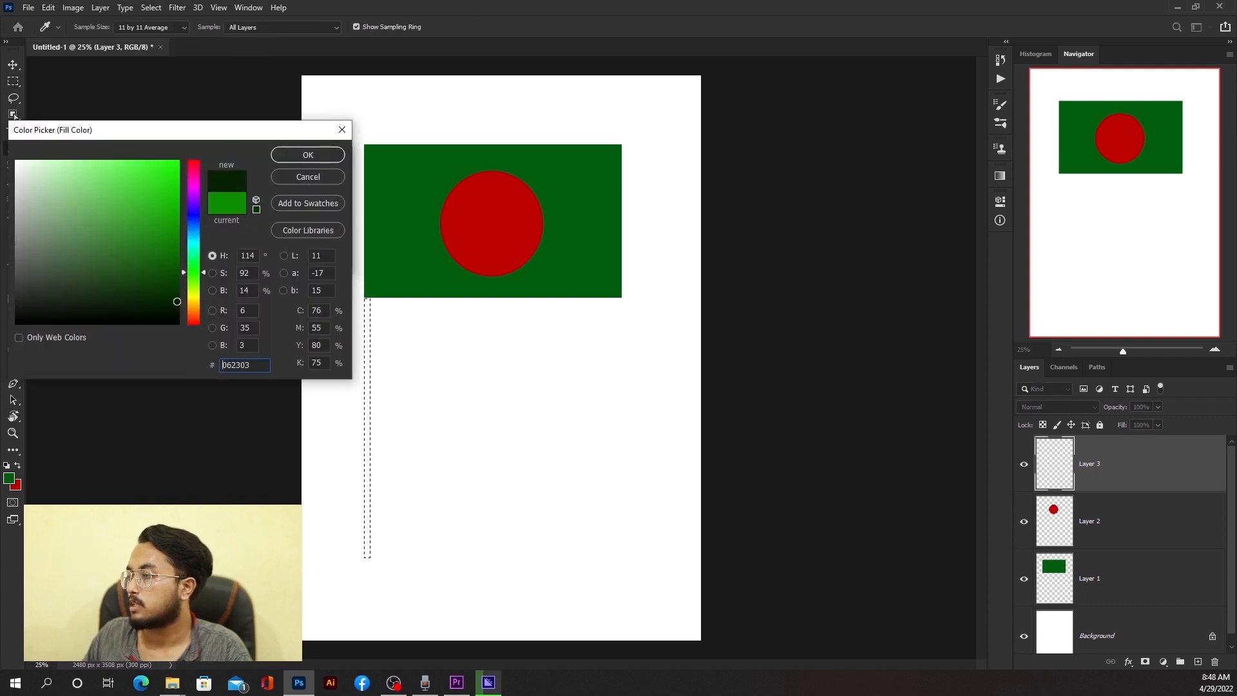
left_click(193, 315)
left_click_drag(170, 296, 103, 286)
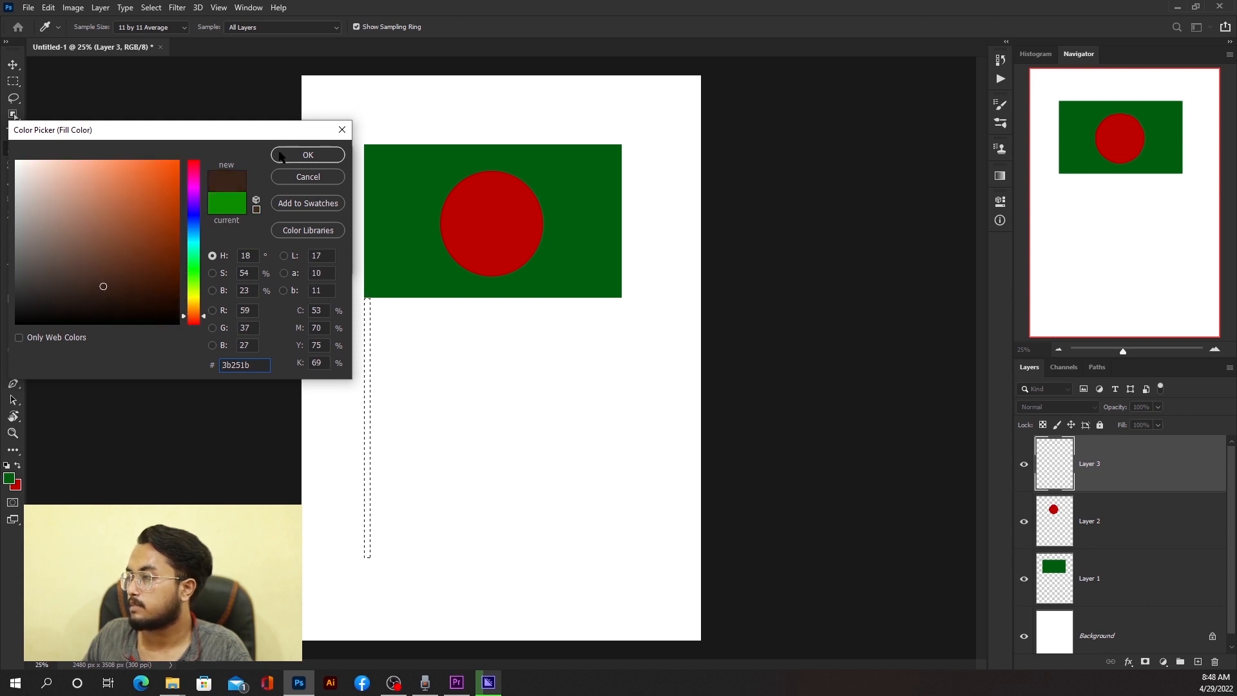
left_click(307, 157)
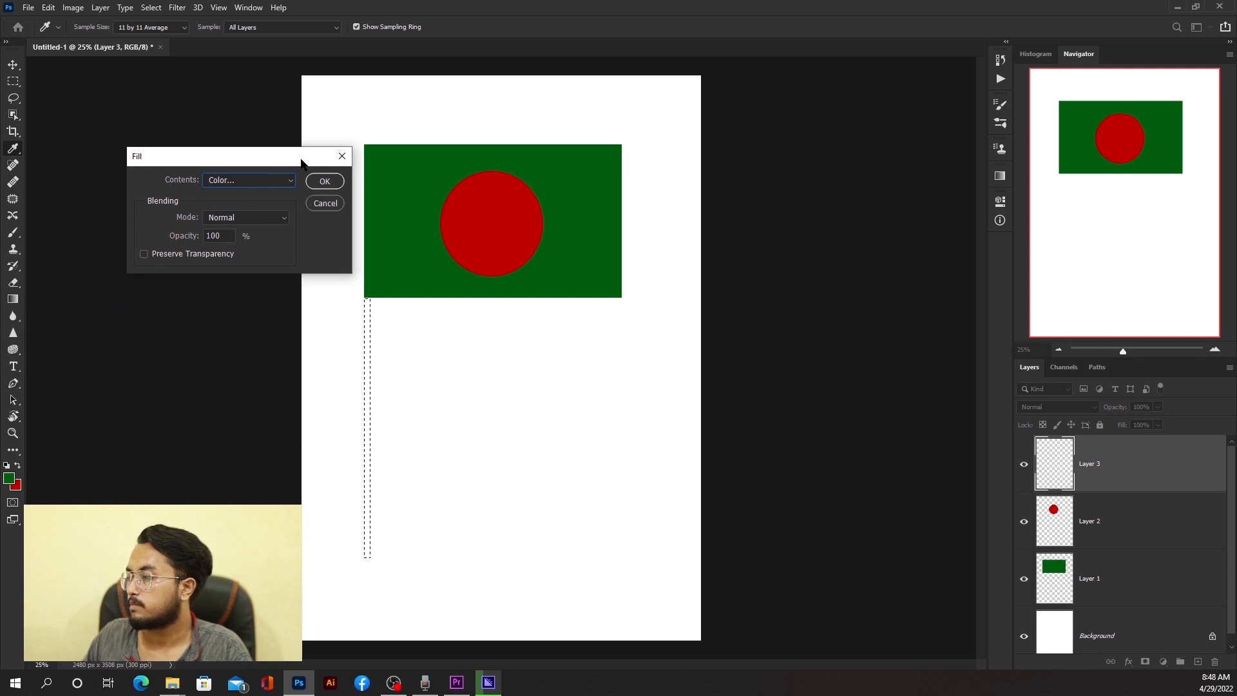
left_click(305, 169)
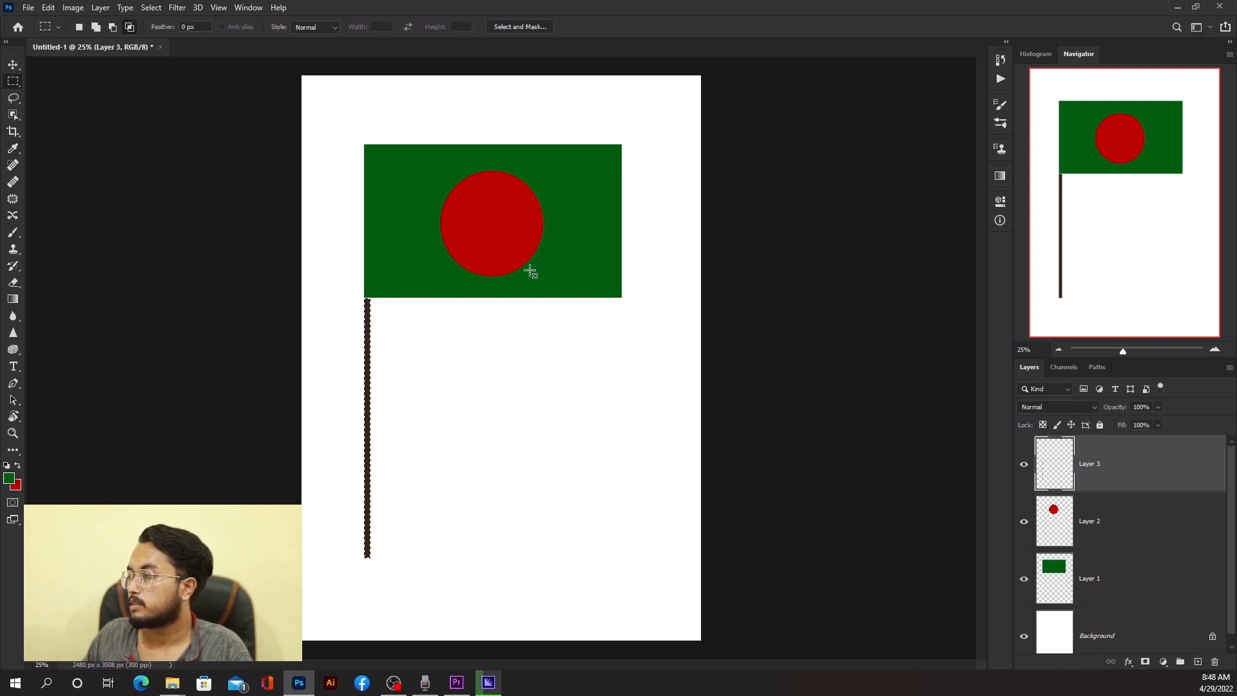
Step: Clear the selection around the brown pole and make Layer 3 active again
left_click(13, 69)
left_click(586, 392)
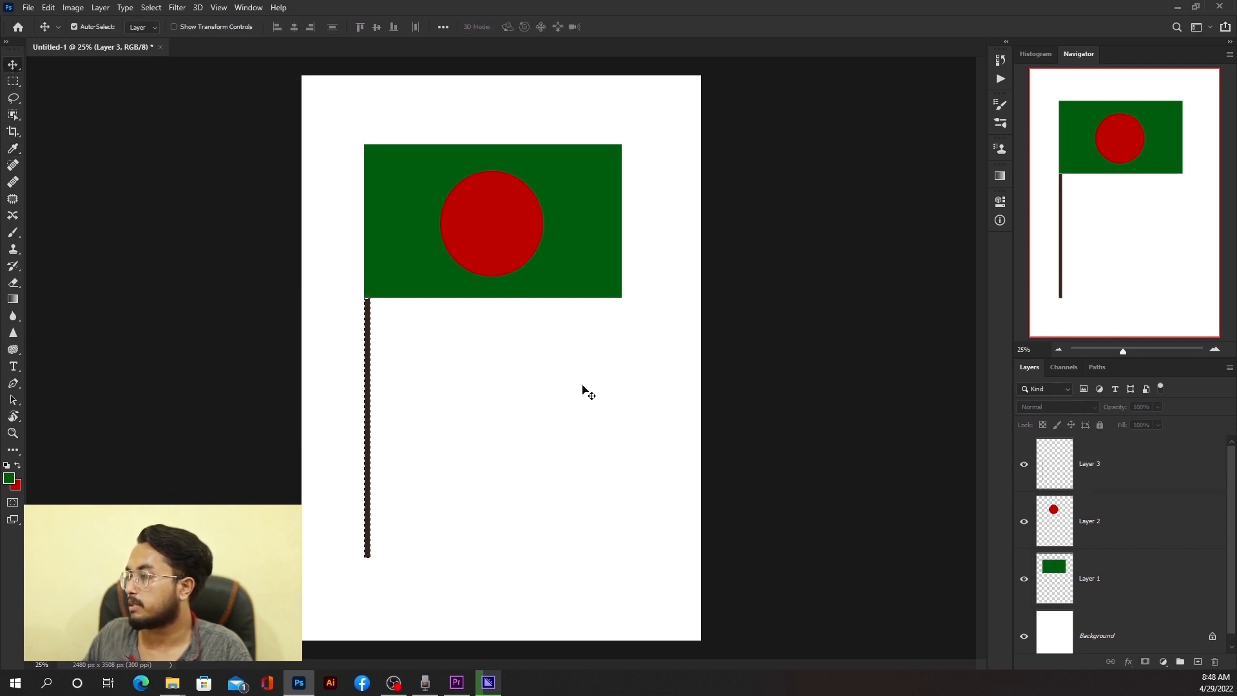
key("ctrl+d")
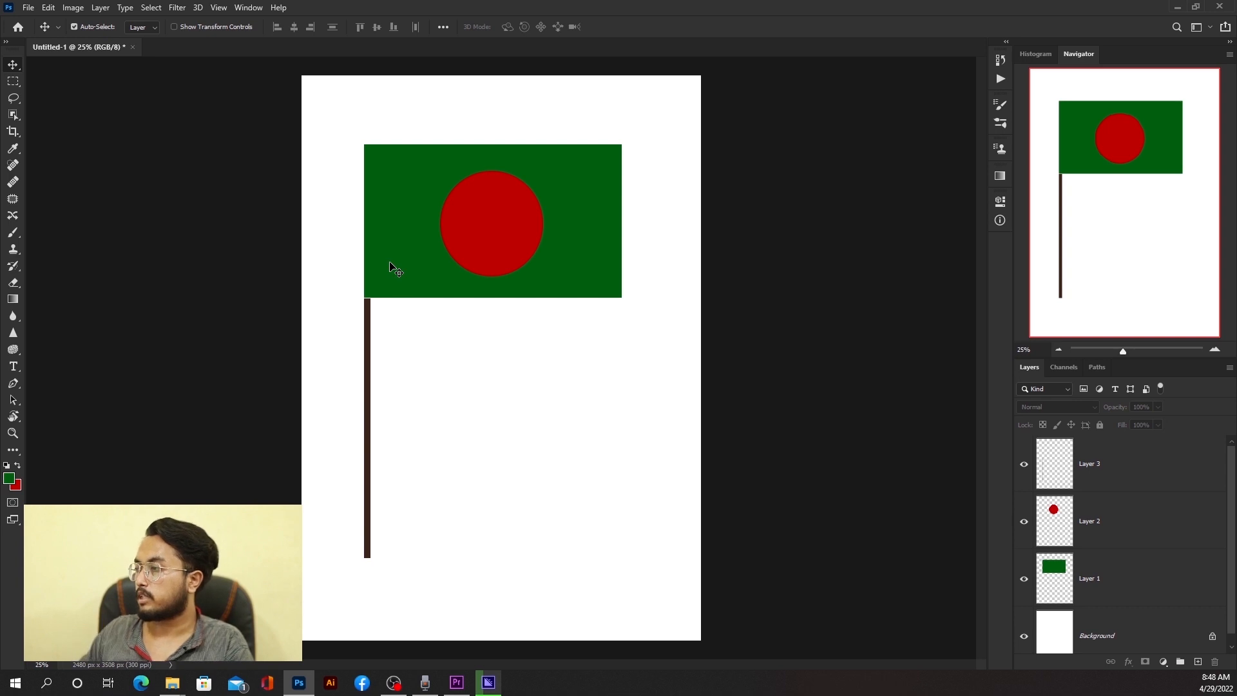
left_click(1112, 469)
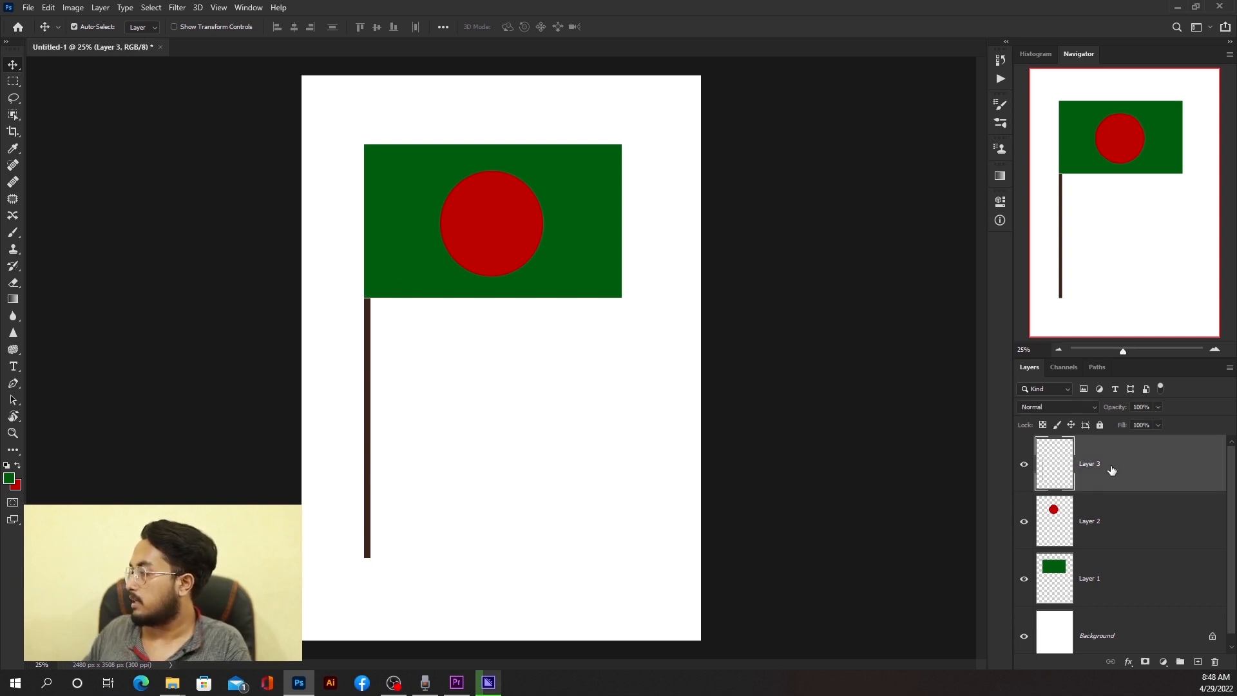
key("shift+F5")
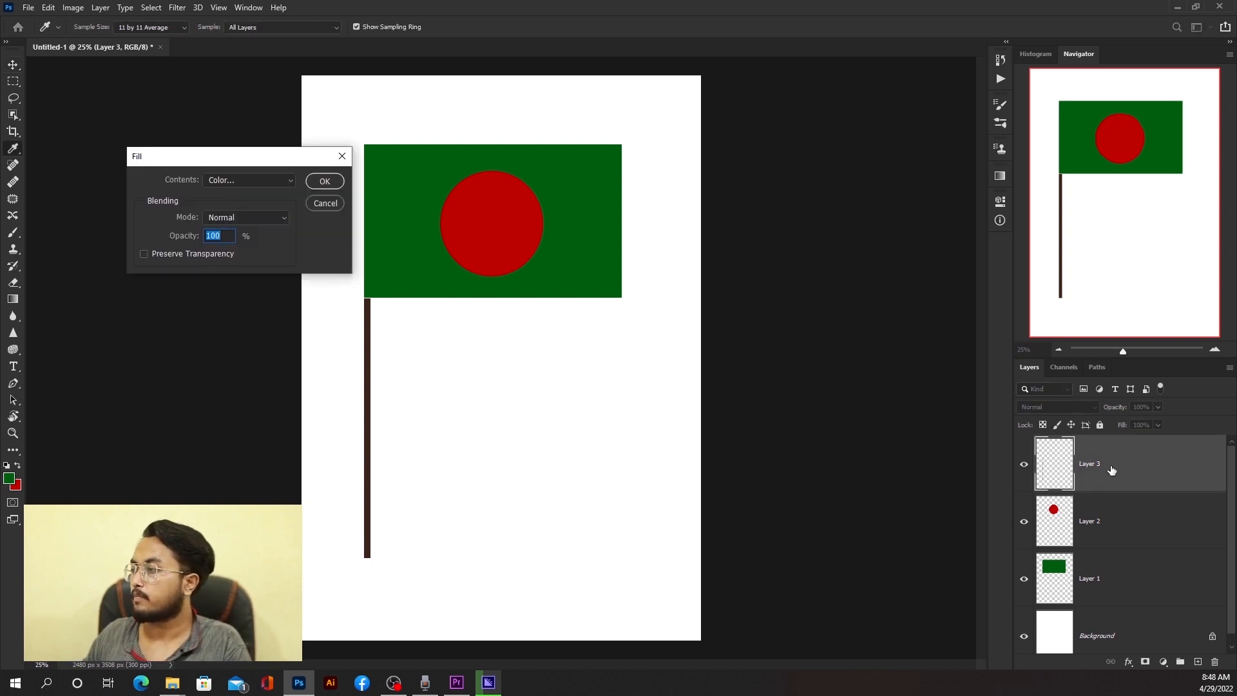
left_click(292, 183)
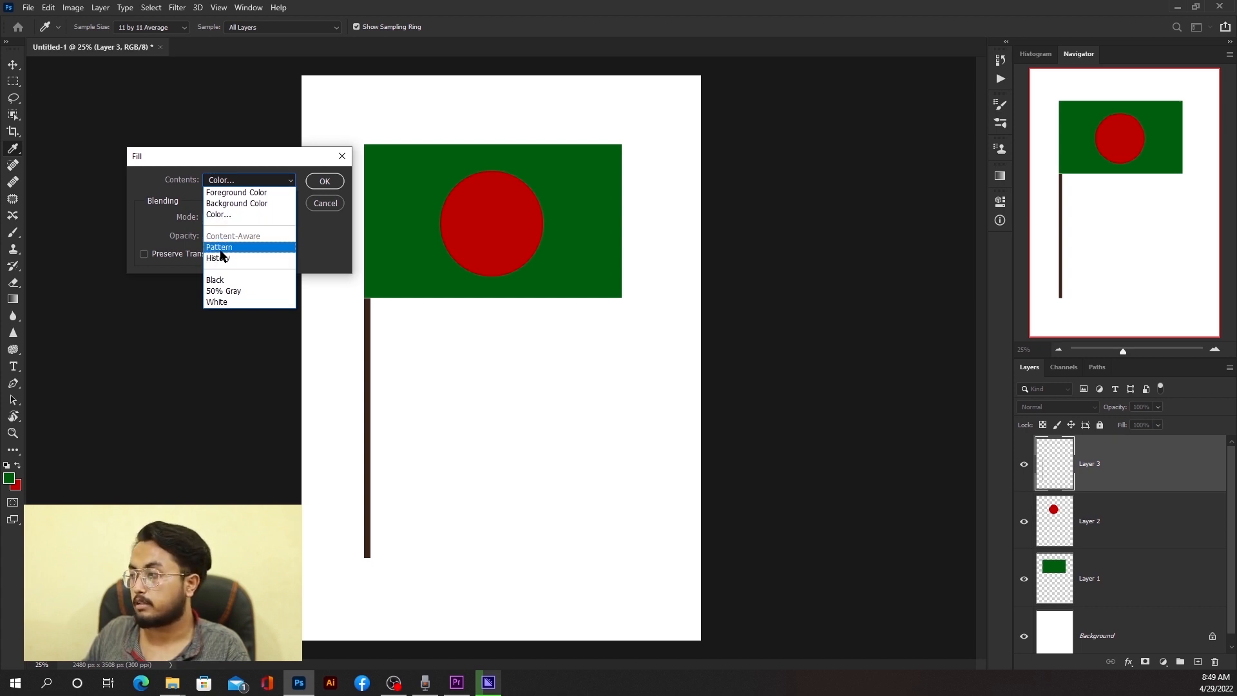
left_click(331, 199)
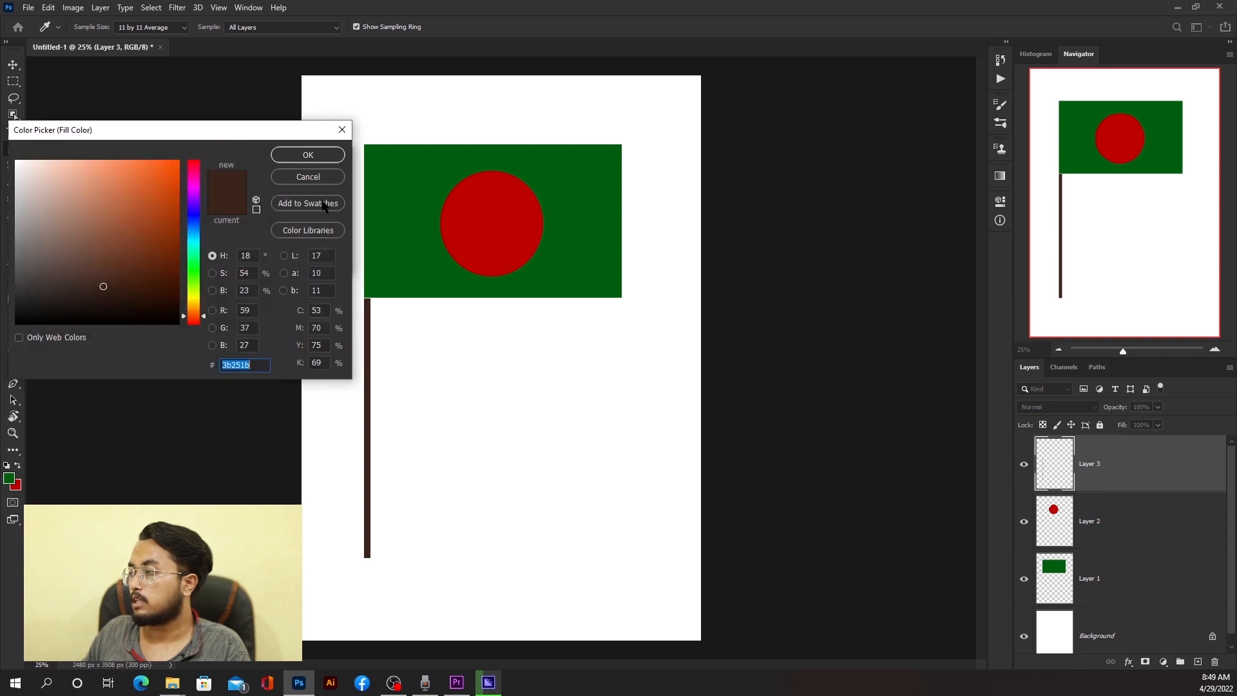
left_click(345, 130)
left_click(340, 155)
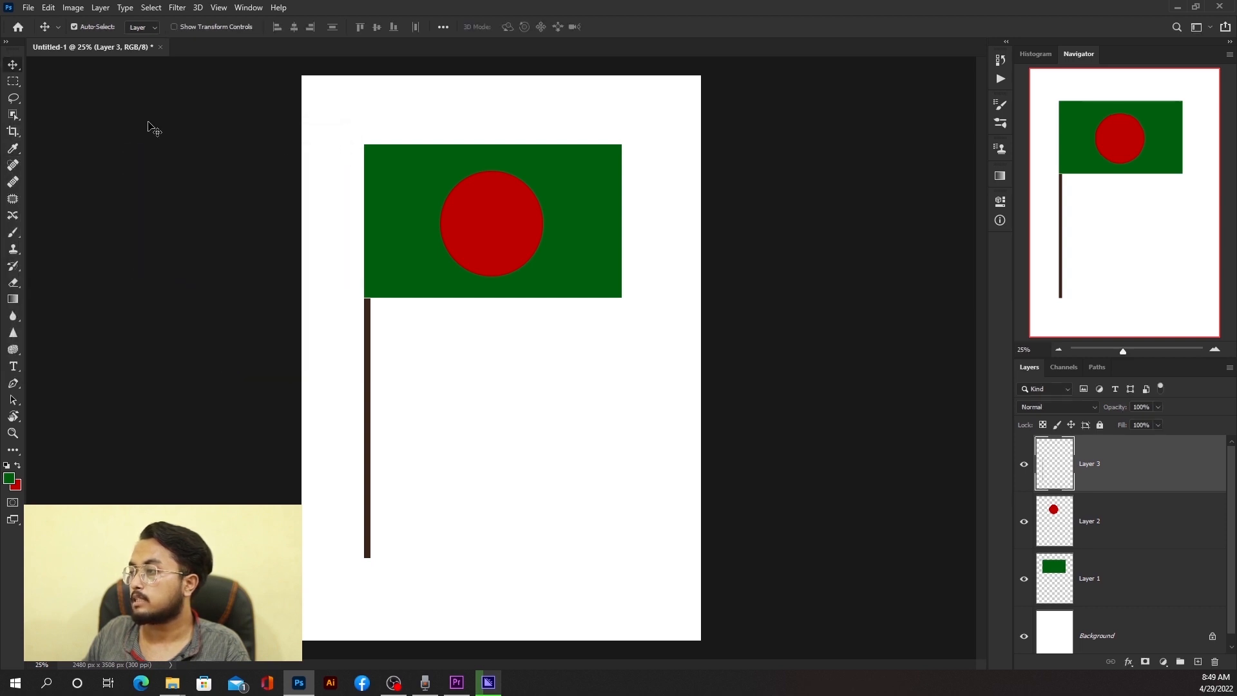
Step: Draw a wide rectangular selection under the foot of the pole and fill it with the first pattern of the Grass group
left_click(13, 81)
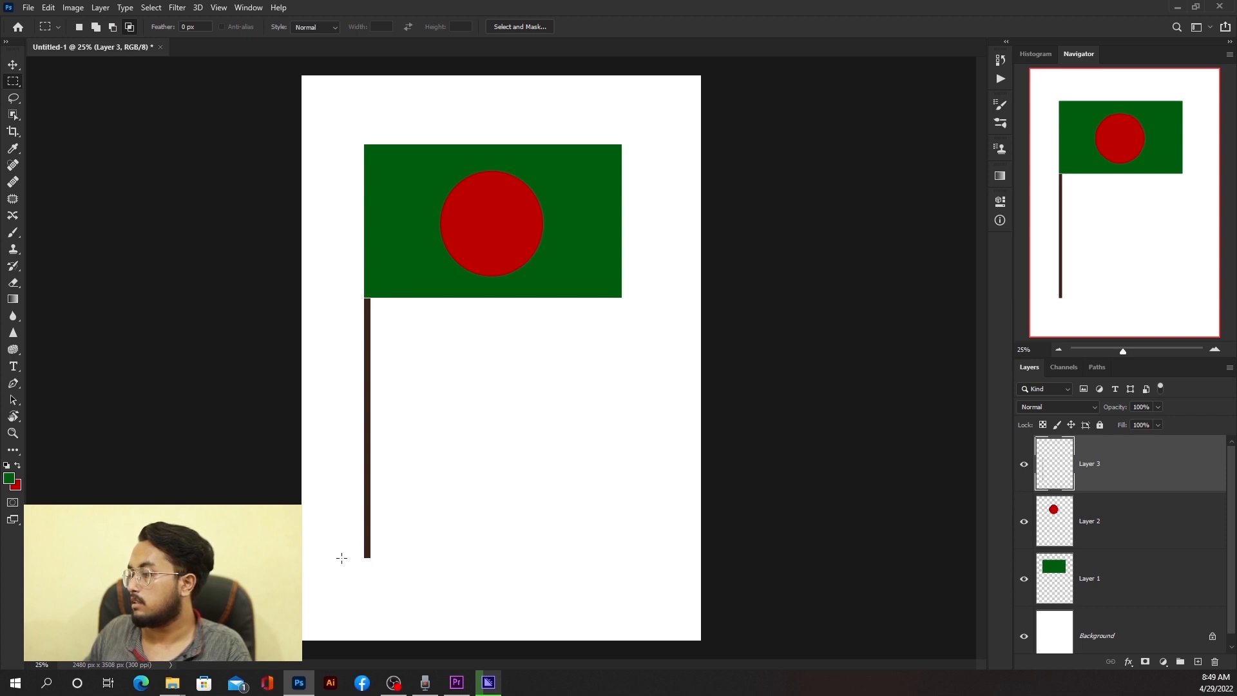
left_click_drag(341, 558, 645, 617)
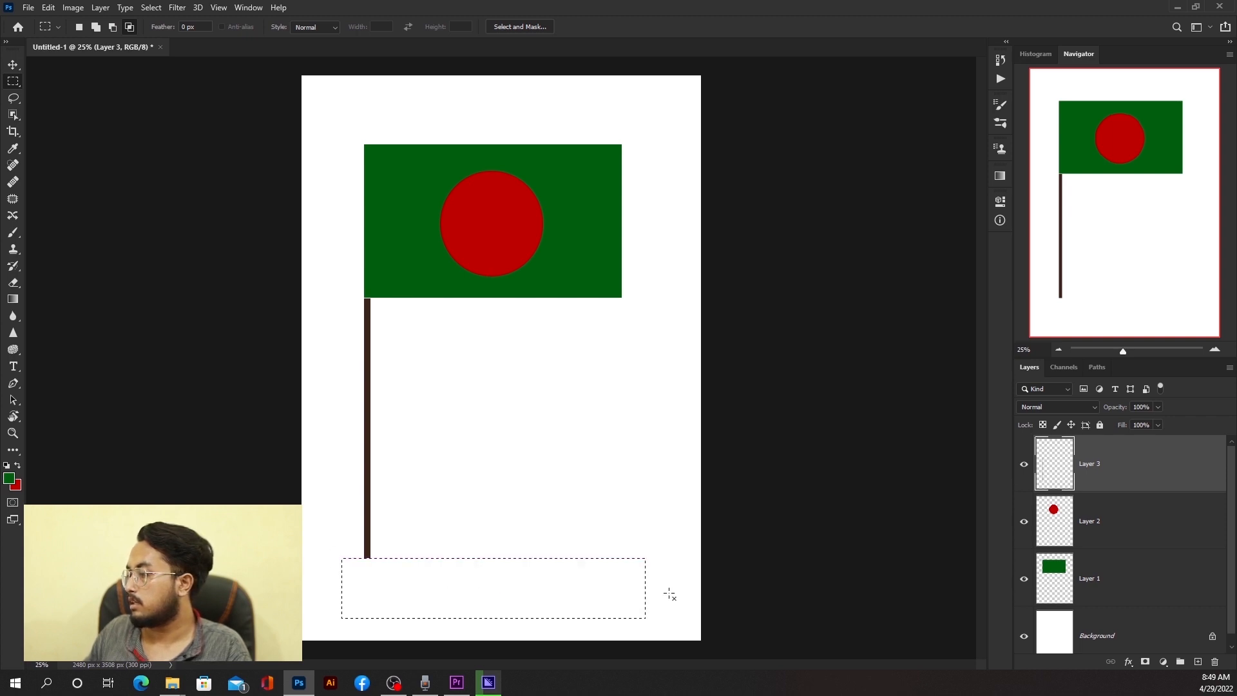
left_click(46, 7)
left_click(57, 209)
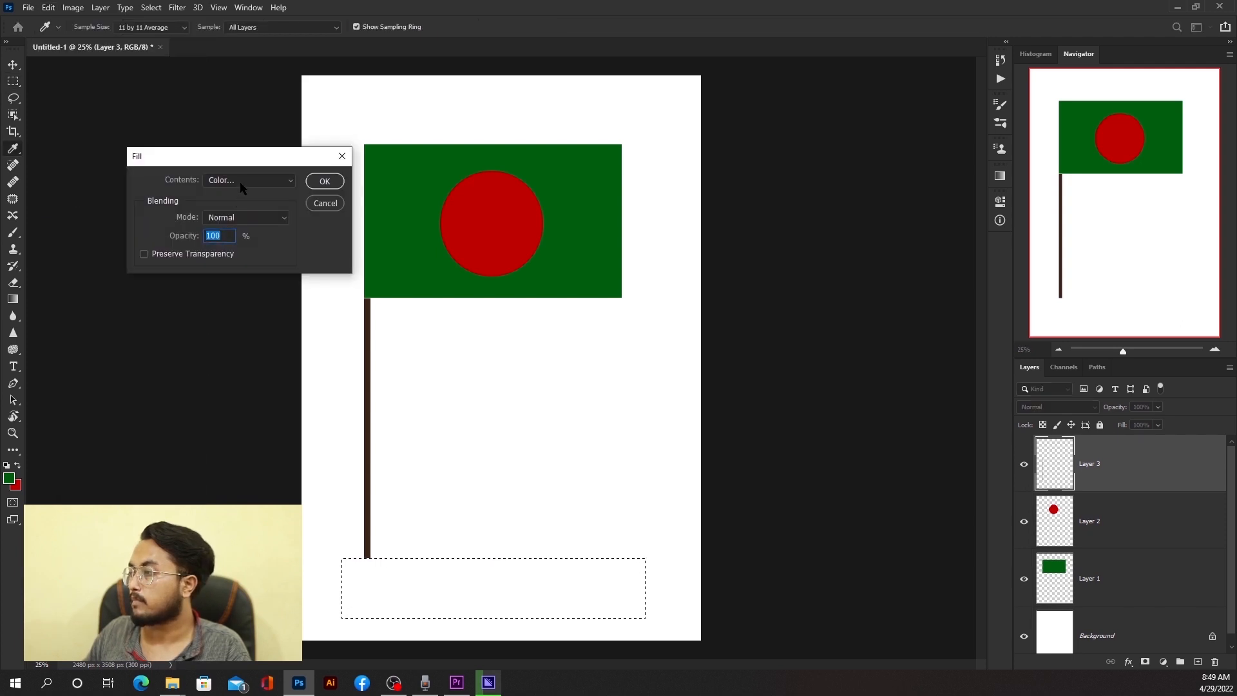
left_click(241, 185)
left_click(230, 248)
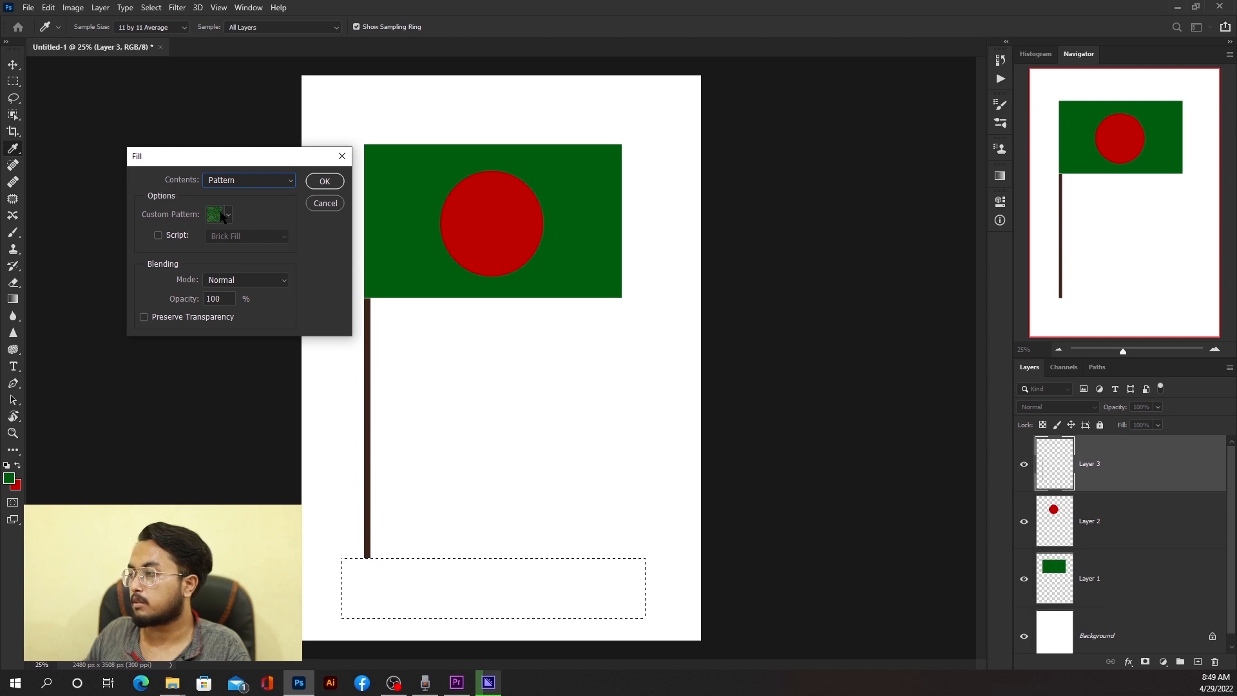
left_click(227, 217)
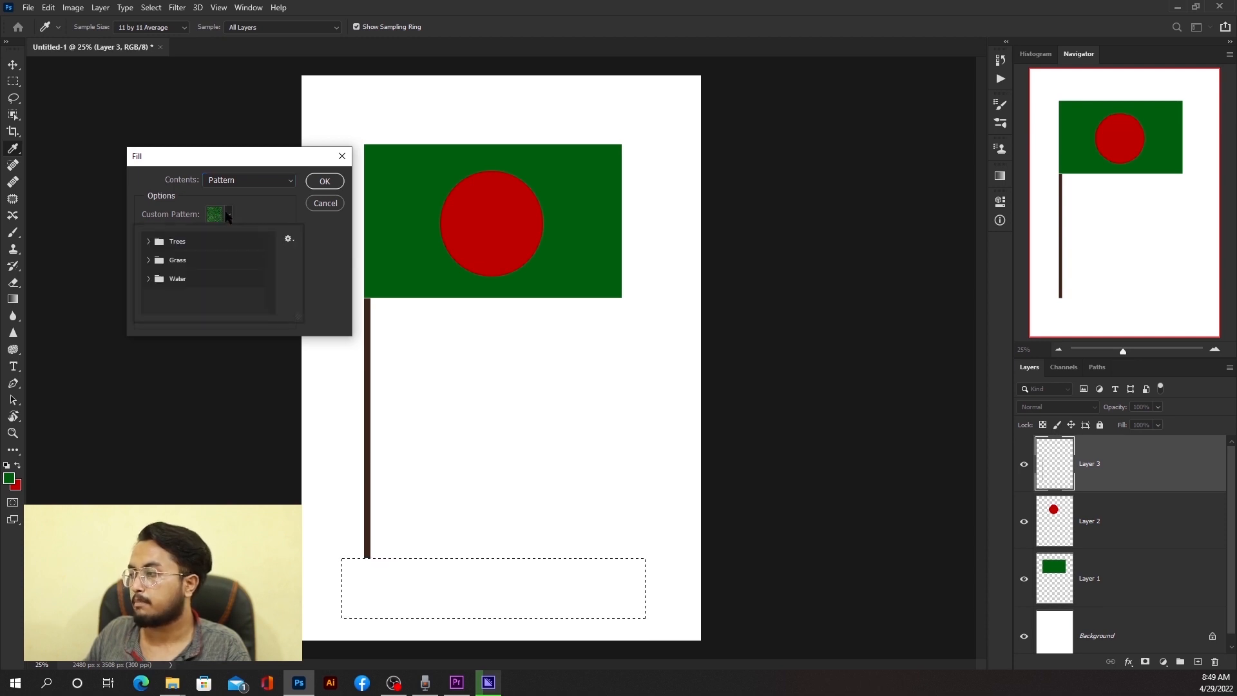
left_click(148, 260)
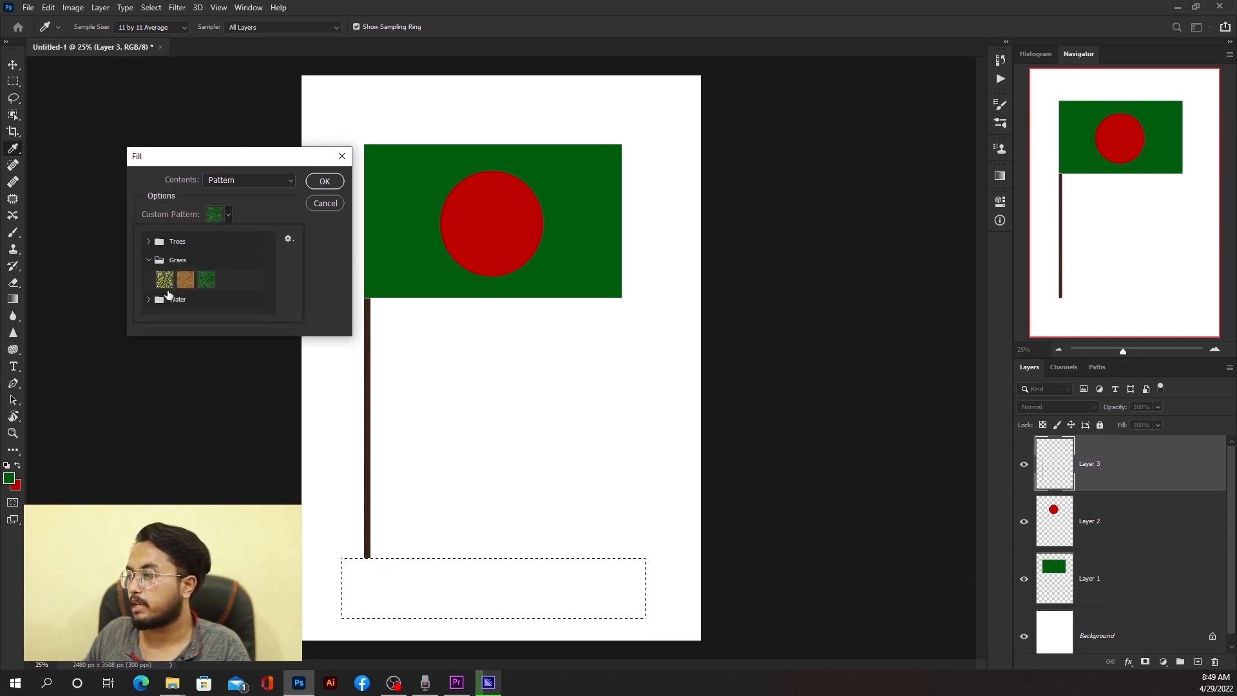
left_click(166, 281)
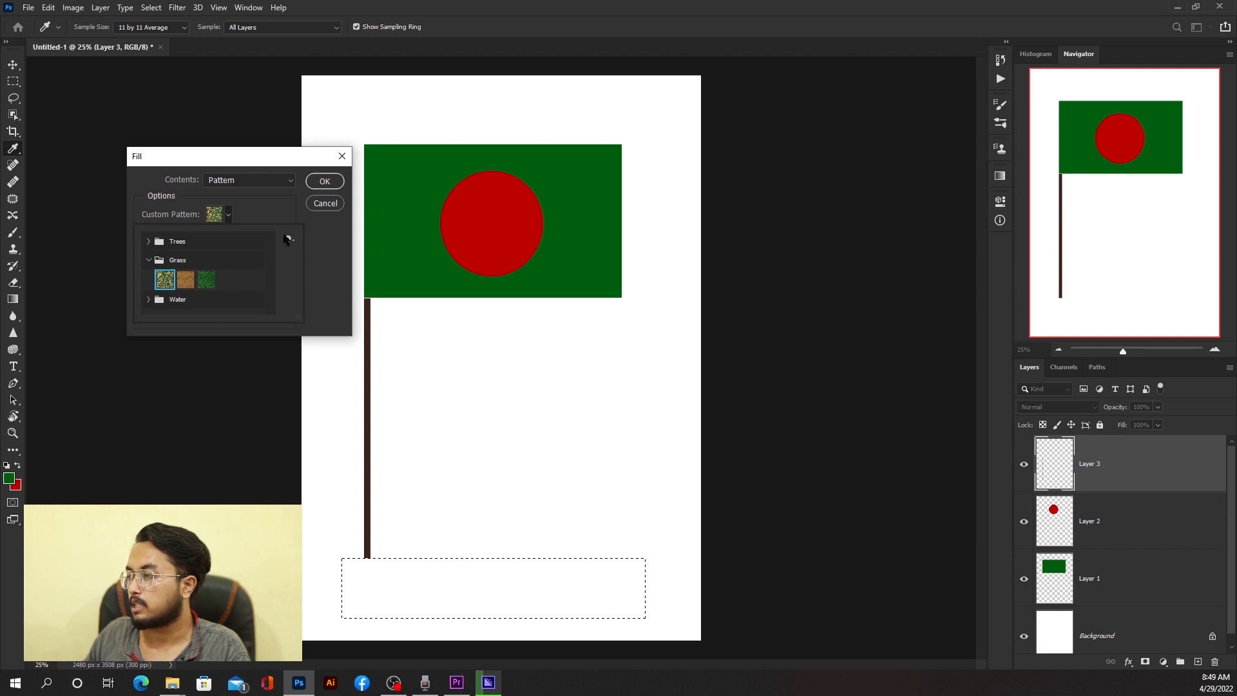
left_click(324, 181)
left_click(324, 181)
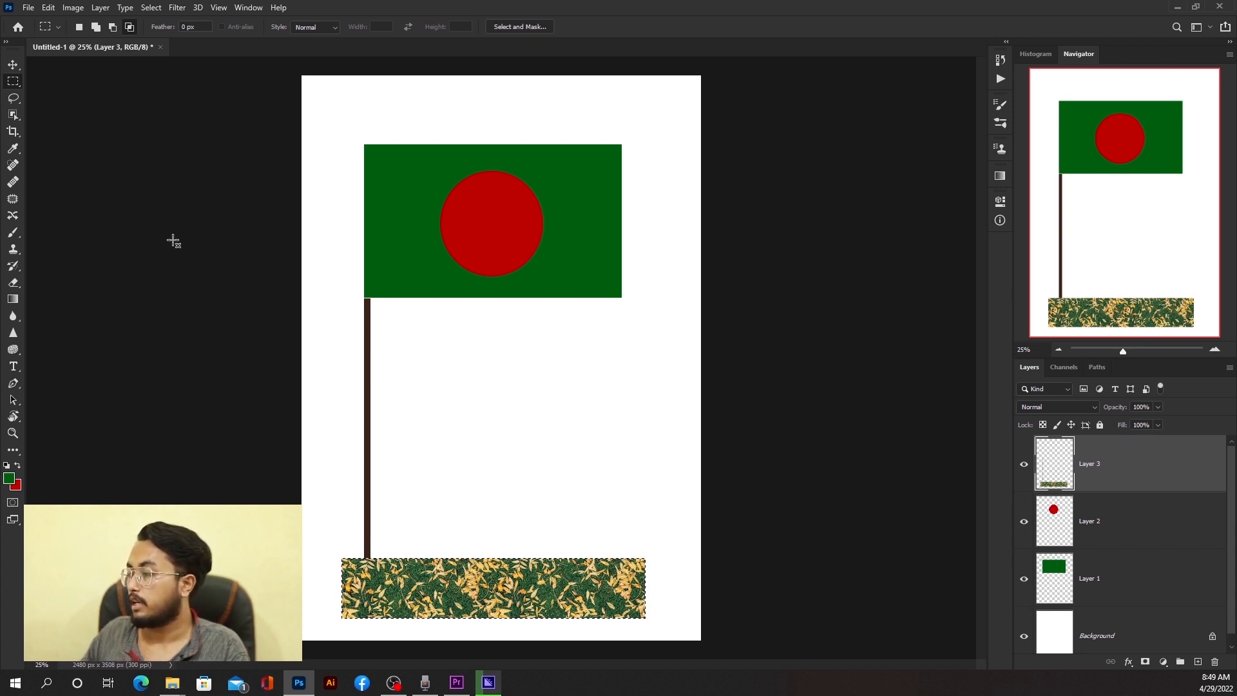
left_click(49, 7)
left_click(64, 209)
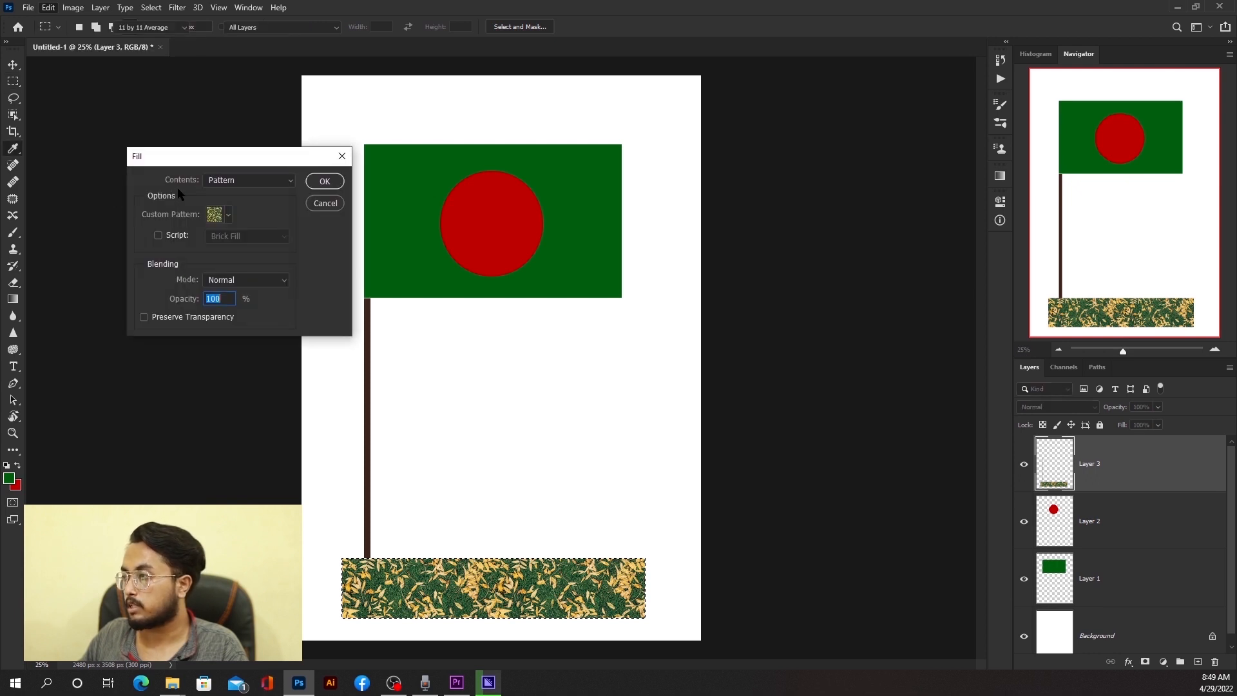
left_click(221, 182)
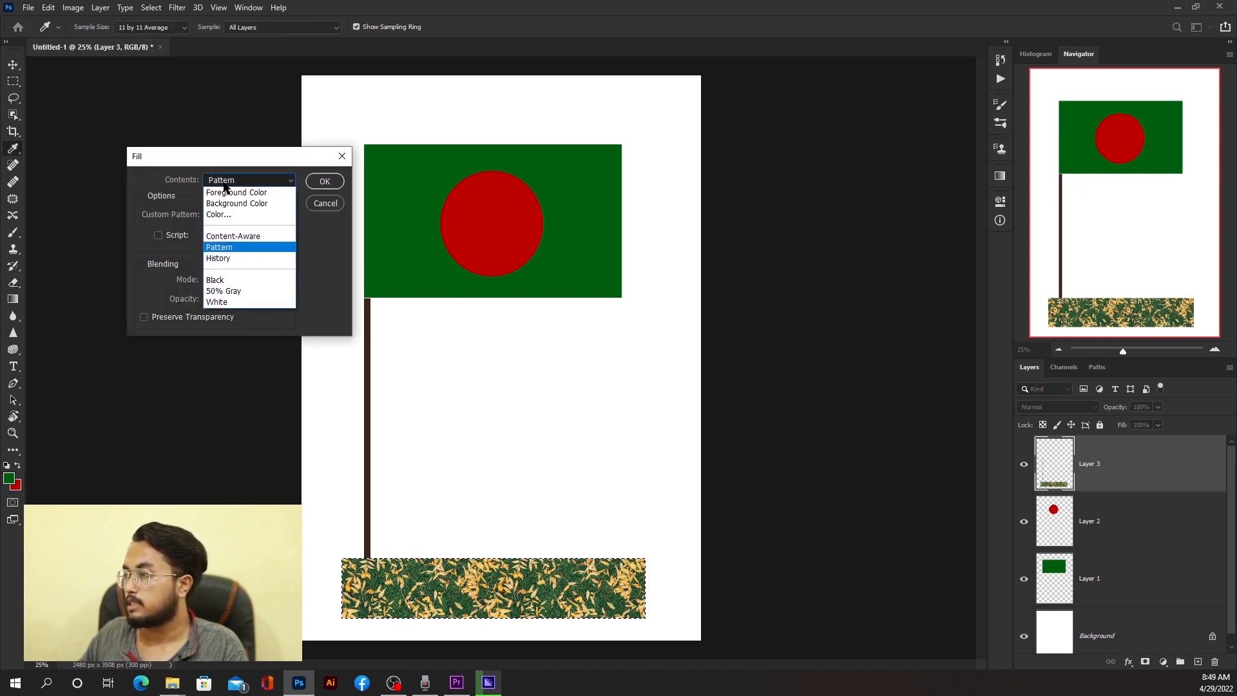
left_click(221, 259)
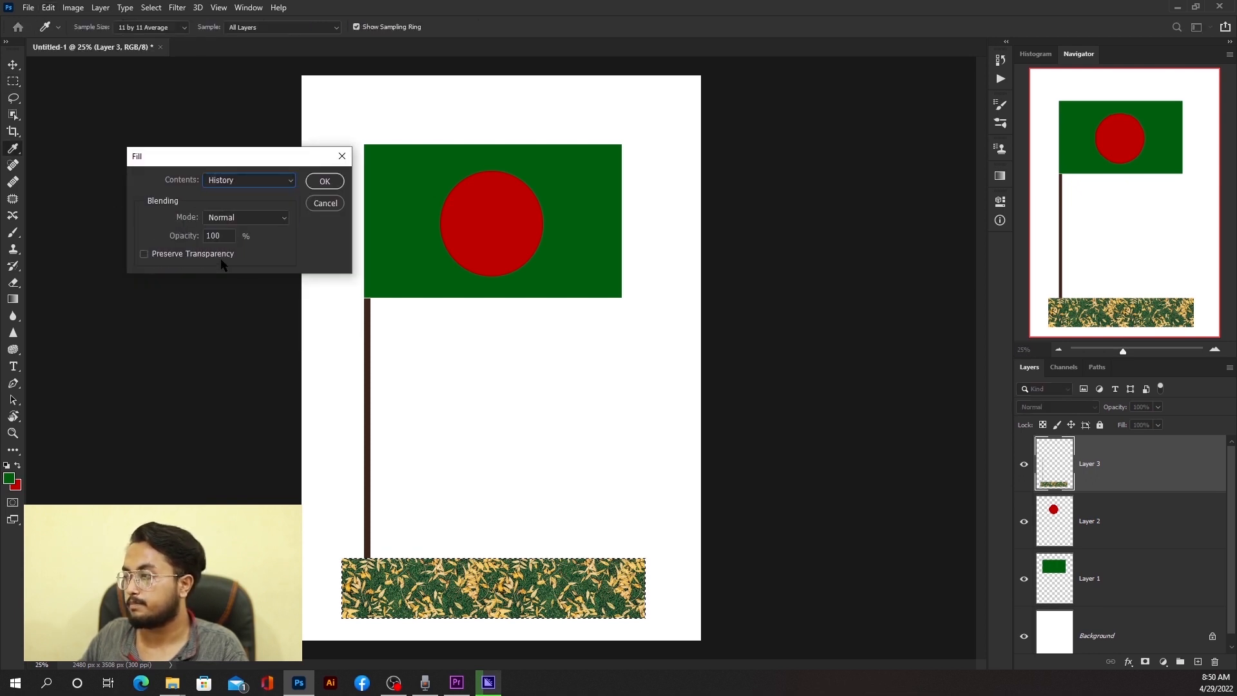
left_click(326, 204)
key("m")
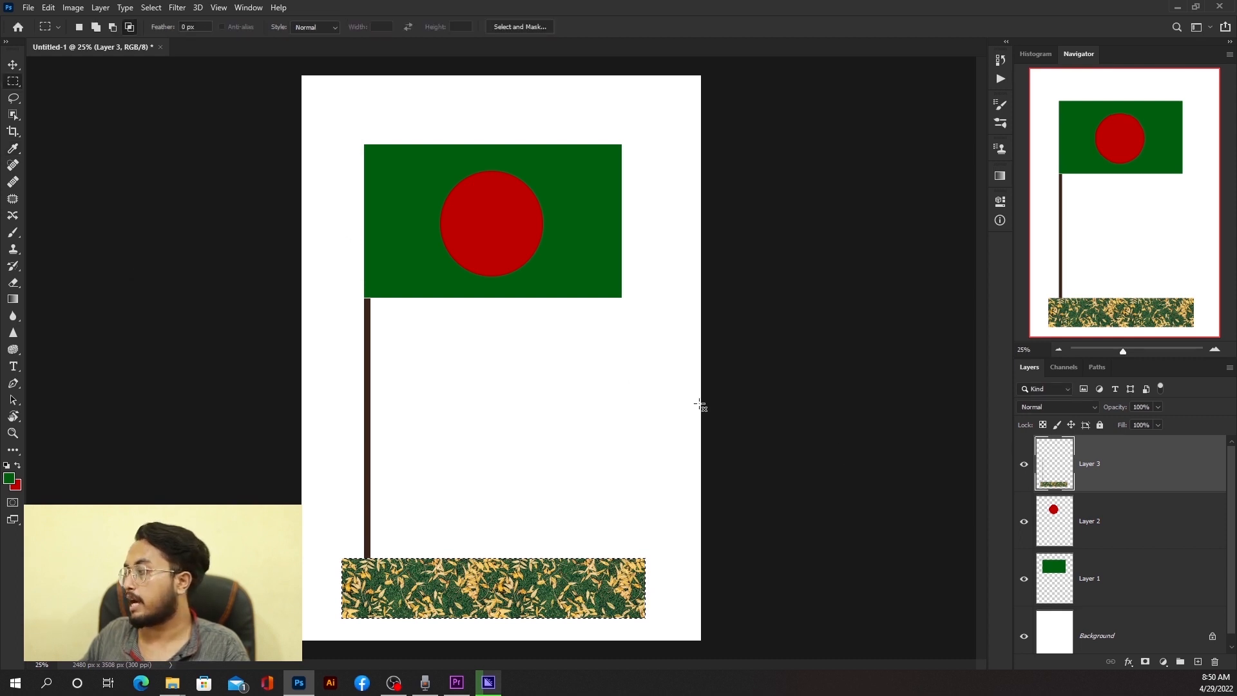
Step: Delete Layers 1 to 3, add a new empty layer above the Background and clear the selection
scroll(1163, 599, "down", 1)
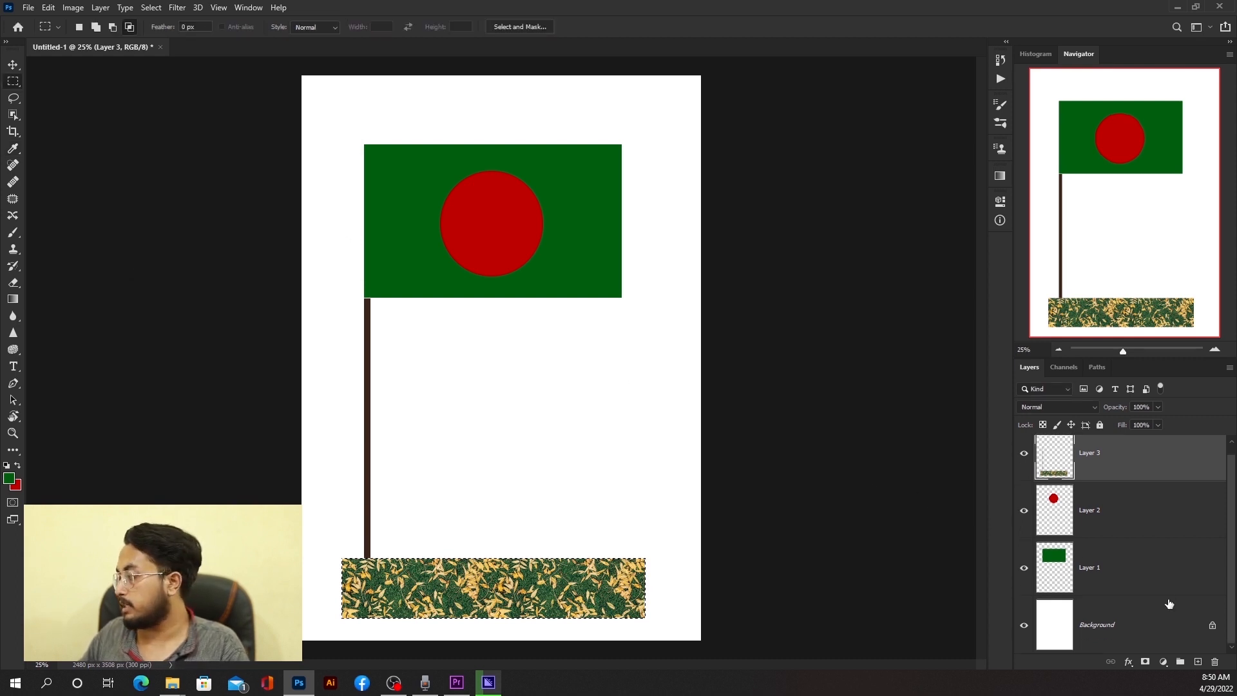
left_click(1140, 575, "shift")
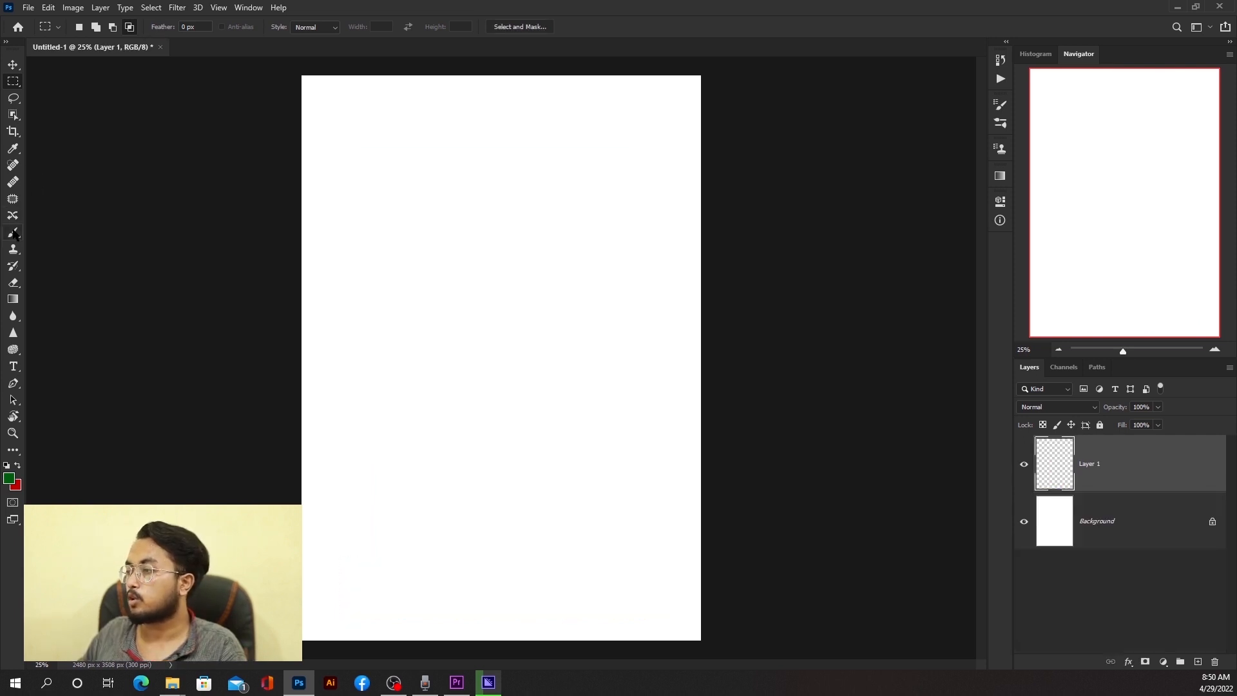
Step: Paint a large solid green area across the upper half of the new layer with the Brush tool and swap the foreground and background colours
left_click(13, 232)
right_click(422, 238, "alt")
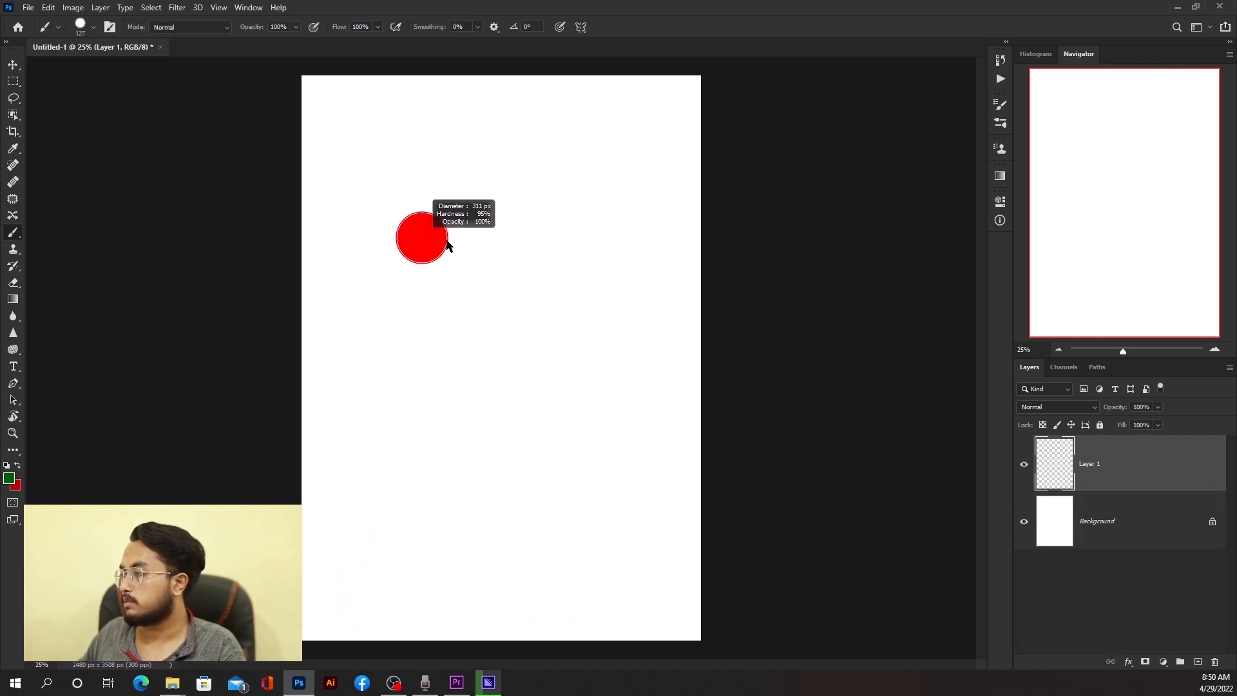
mouse_move(447, 242)
left_mouse_down()
mouse_move(455, 215)
mouse_move(406, 243)
mouse_move(561, 268)
mouse_move(493, 289)
mouse_move(418, 348)
left_mouse_up()
key("x")
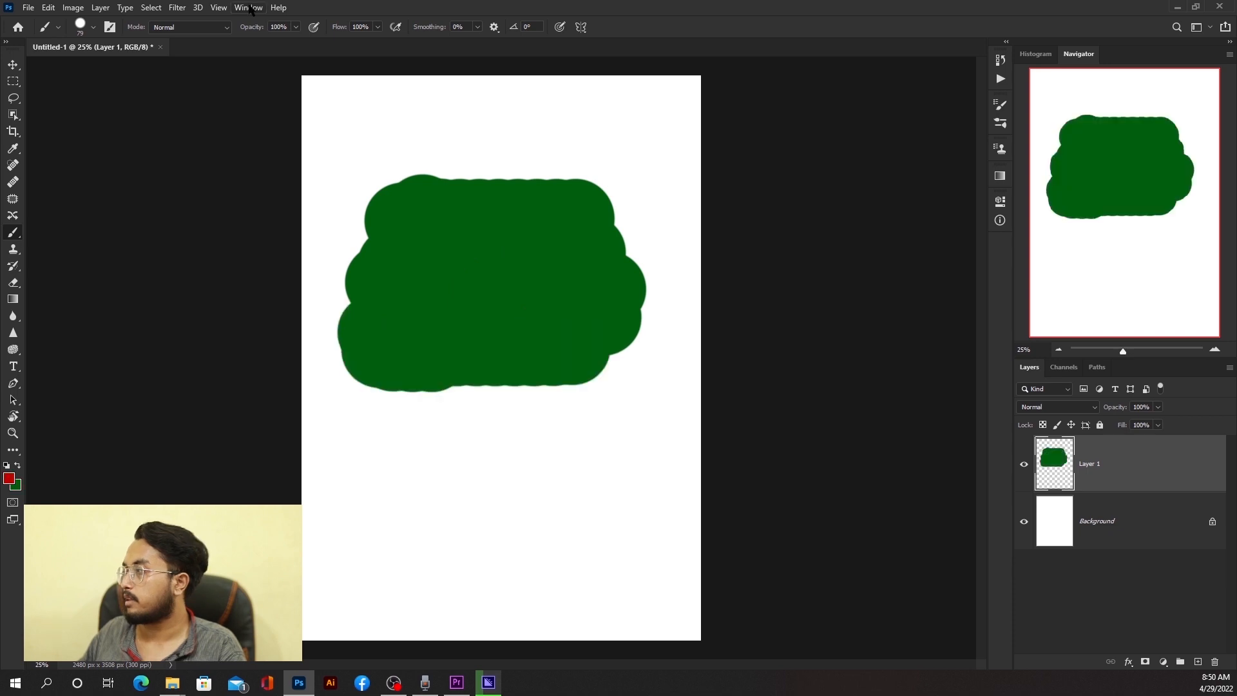
Step: Review the document's history states from the latest brush stroke back to the opening snapshot
left_click(998, 61)
scroll(893, 111, "up", 5)
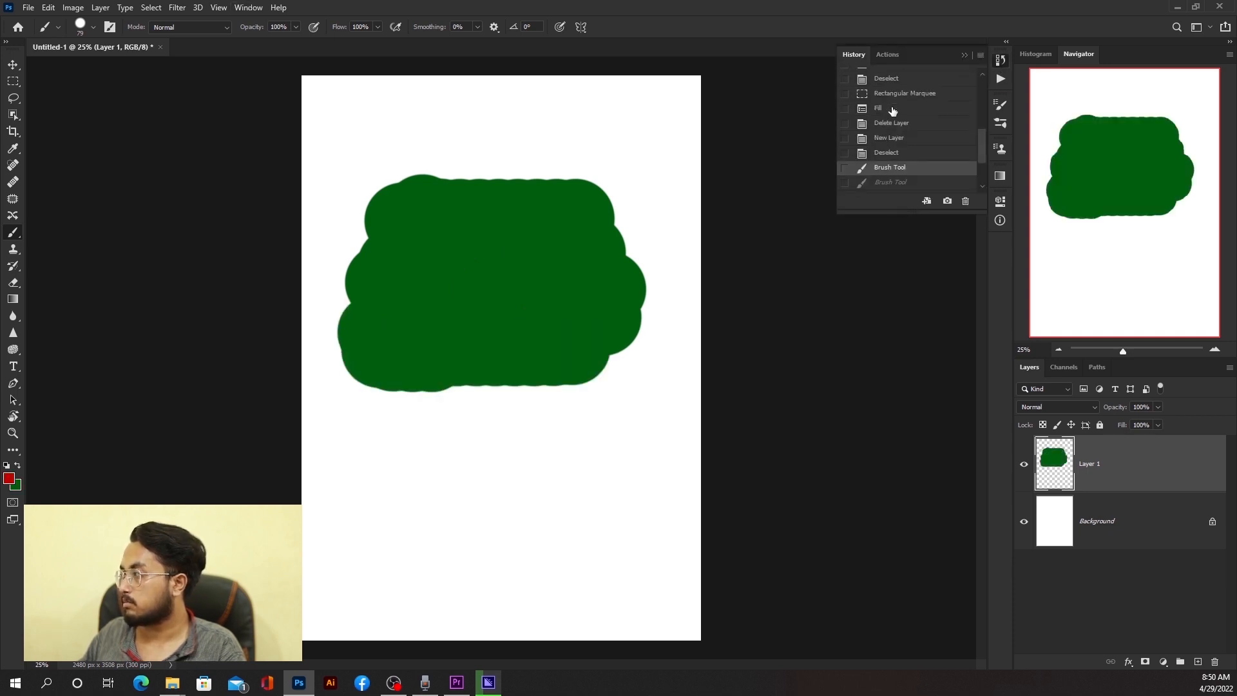
scroll(892, 111, "up", 2)
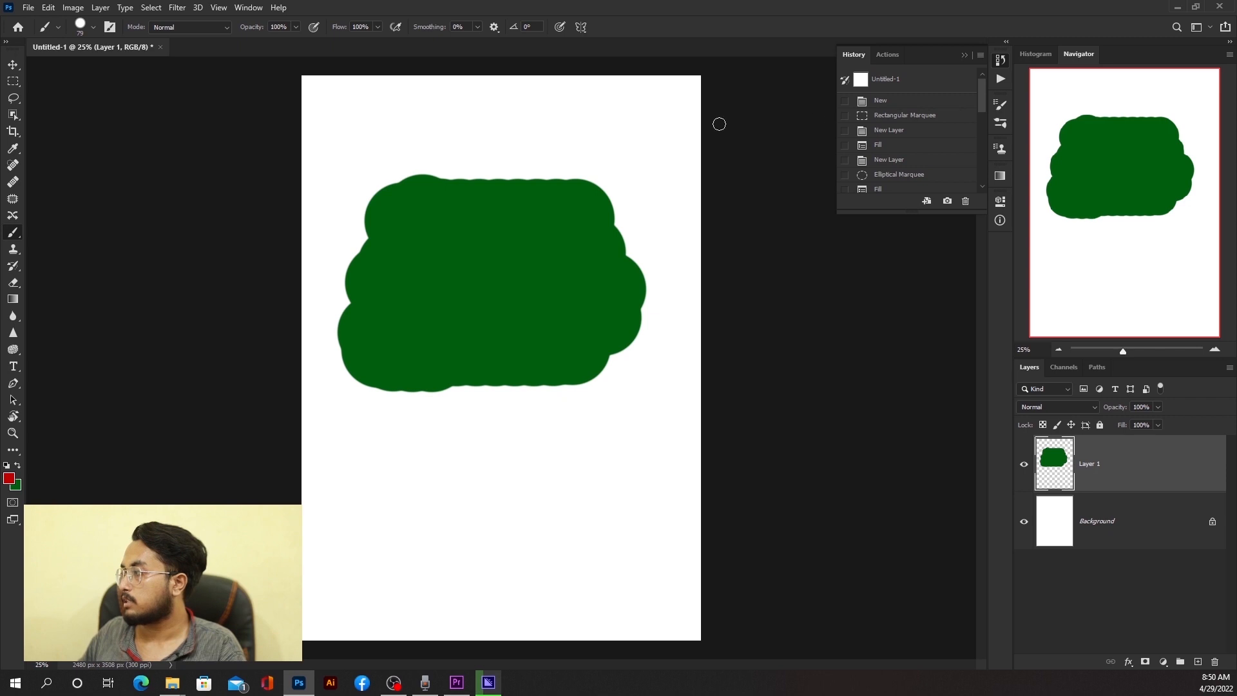
Step: Create a history snapshot of the green painting and return the document to that snapshot
scroll(915, 132, "down", 10)
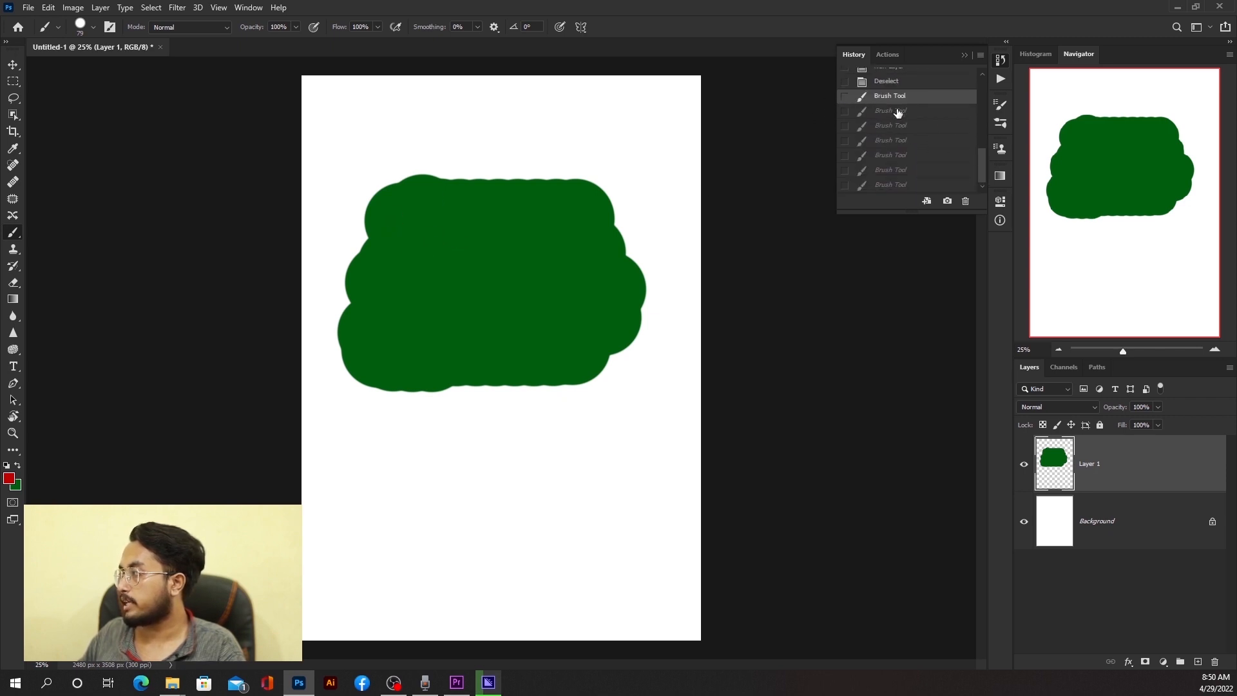
left_click(947, 202)
scroll(896, 138, "up", 5)
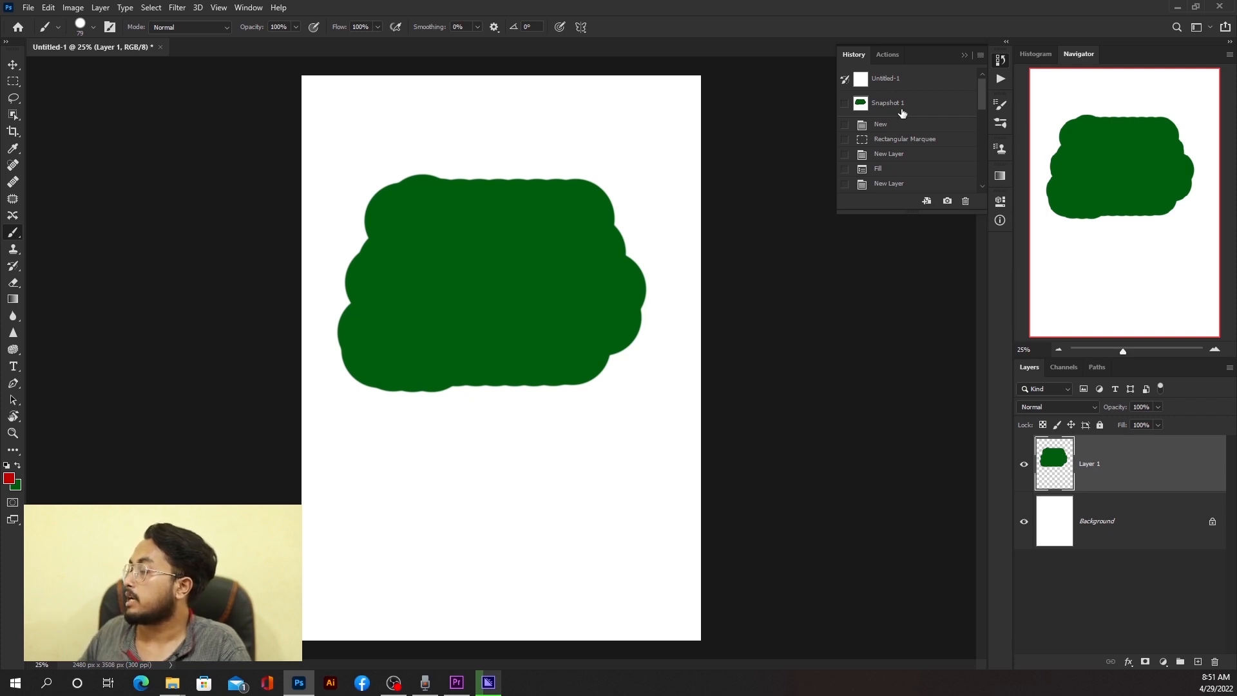
left_click(901, 109)
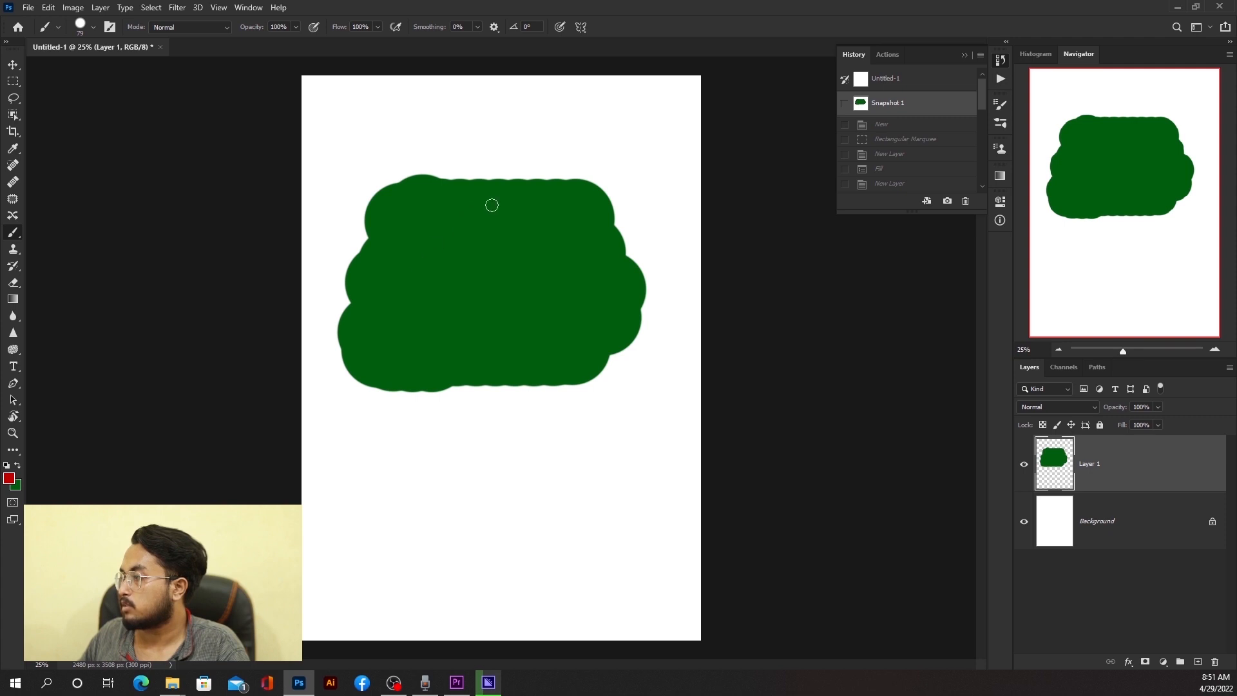
Step: Paint seven parallel diagonal red strokes across the green area of Layer 1 with the Brush tool
left_click_drag(469, 203, 363, 288)
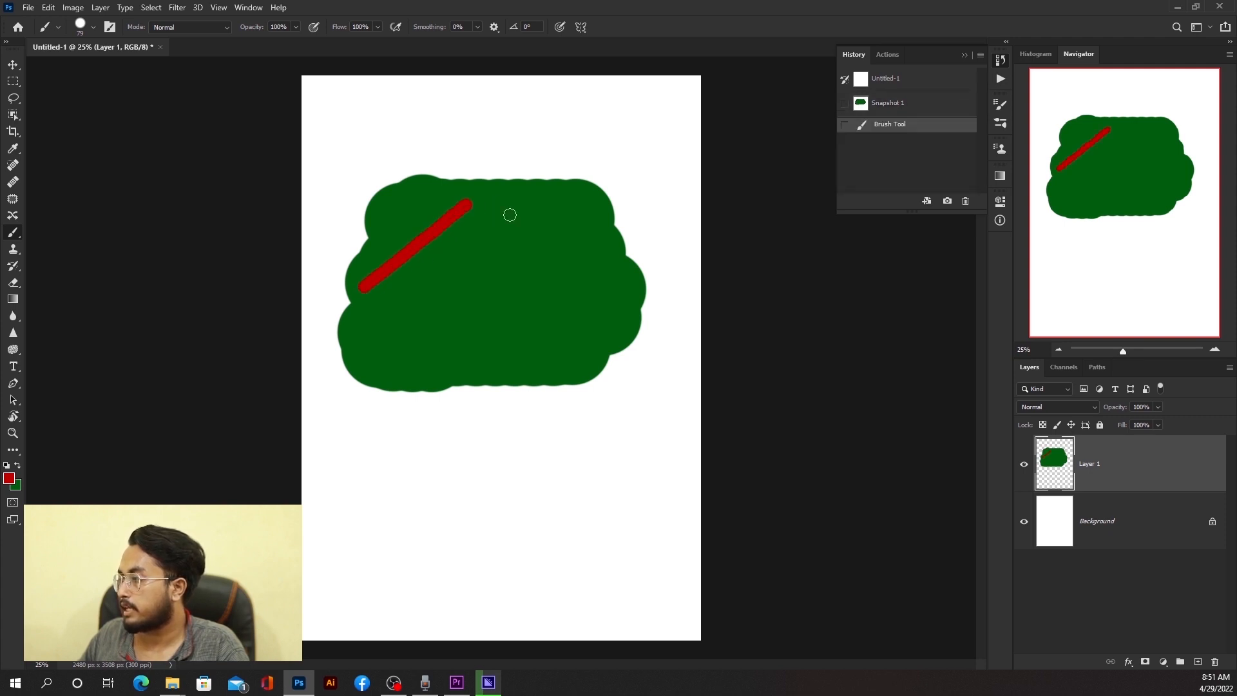
left_click_drag(505, 212, 377, 306)
left_click_drag(516, 236, 408, 315)
left_click_drag(554, 231, 423, 339)
left_click_drag(541, 274, 464, 338)
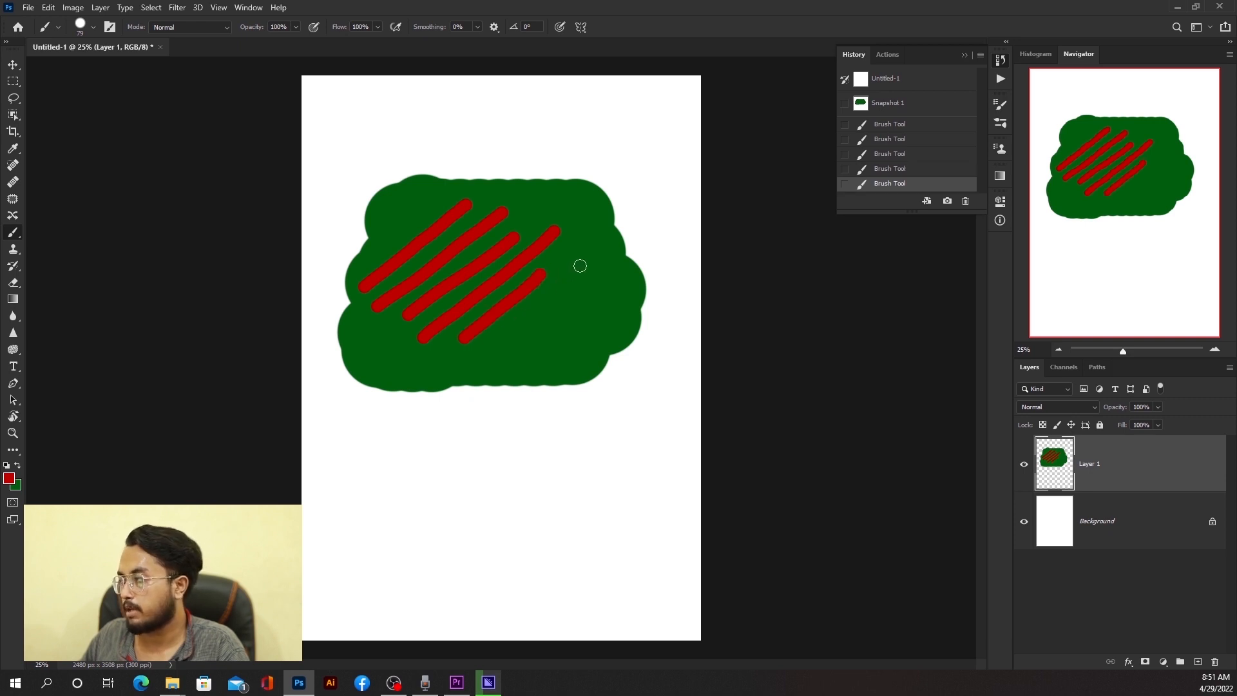
left_click_drag(572, 275, 489, 348)
left_click_drag(565, 307, 528, 335)
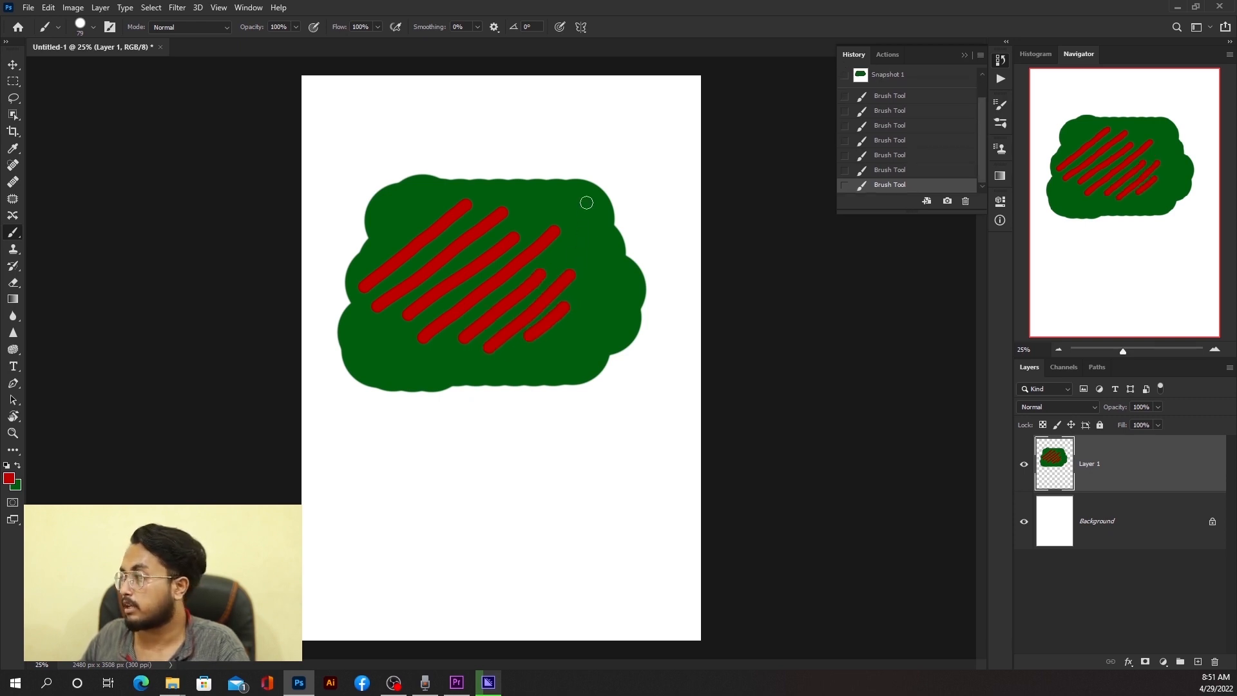
Step: Draw a roughly circular elliptical marquee selection over the middle of the red strokes
right_click(14, 84)
left_click(78, 92)
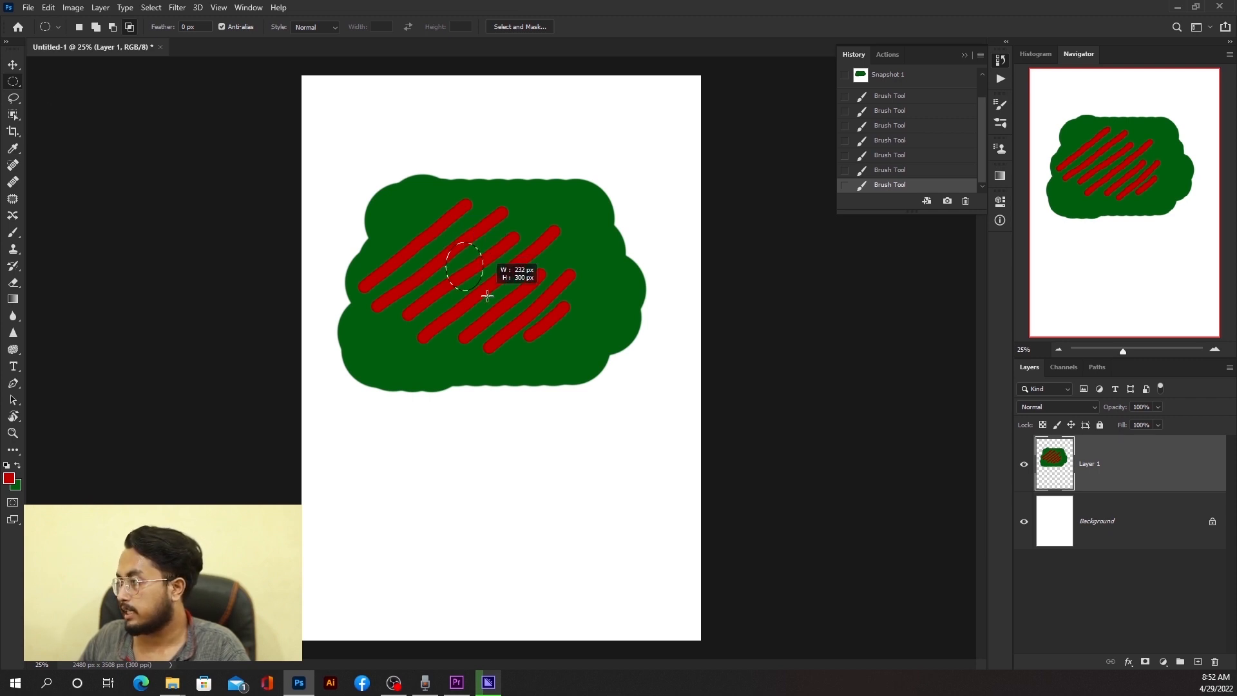
left_click_drag(487, 295, 521, 320)
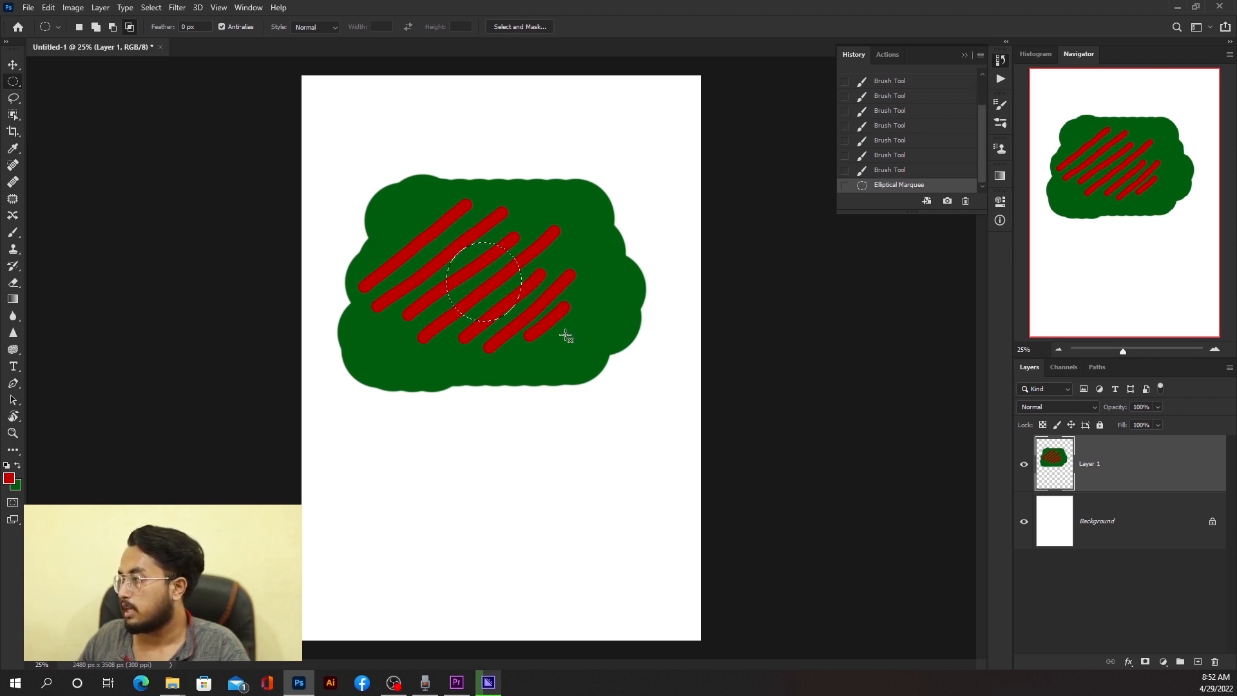
Step: Fill the circular selection with the History contents at Normal mode and 100% opacity
left_click(48, 7)
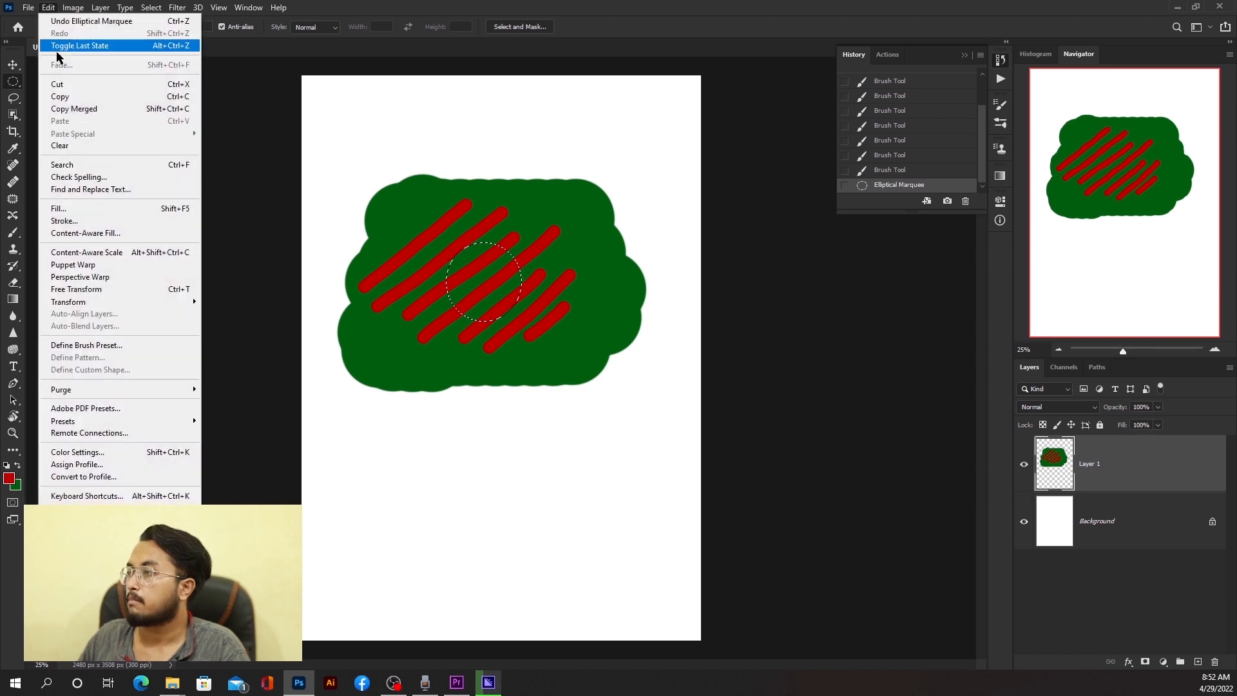
left_click(69, 207)
left_click(219, 182)
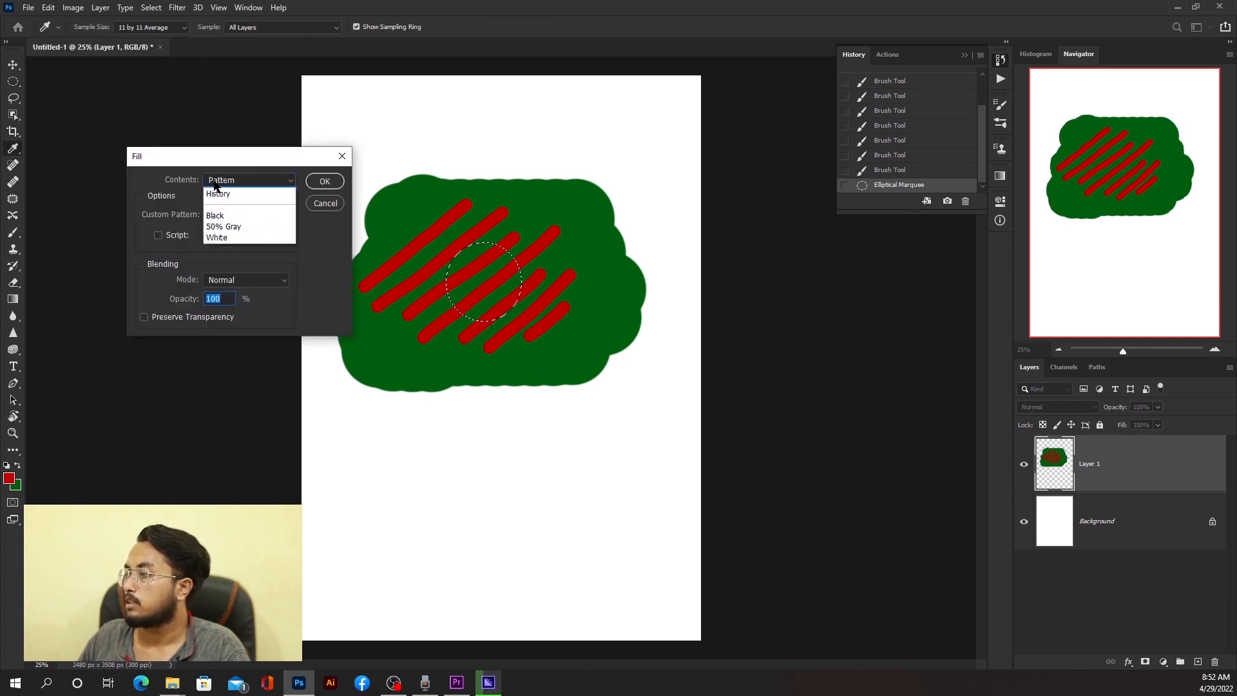
left_click(223, 258)
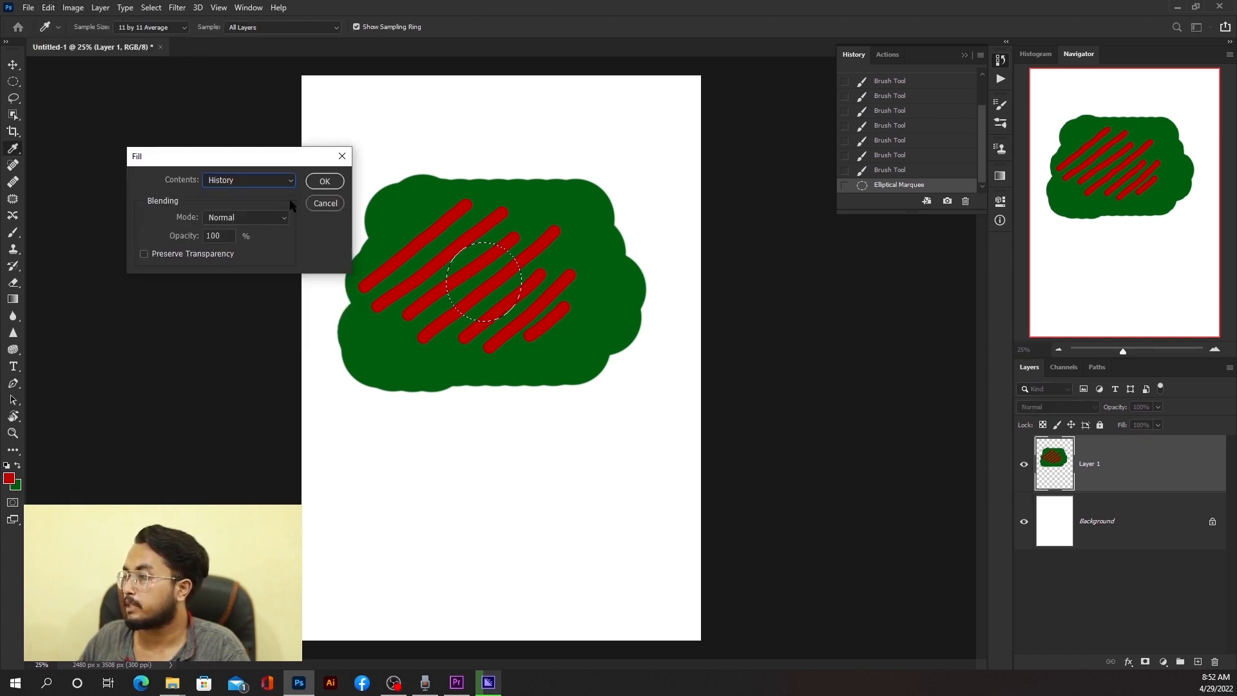
left_click(326, 182)
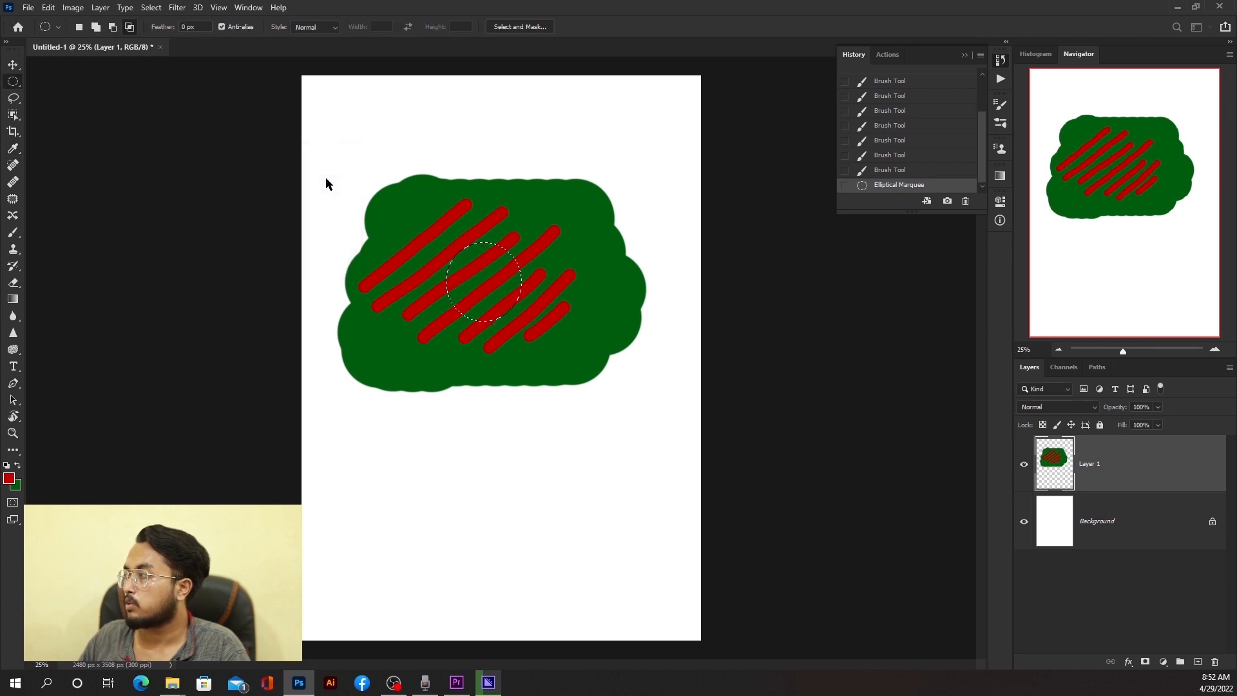
Step: Set Snapshot 1 as the history source, undo the last fill and refill the circular selection with History contents
scroll(855, 167, "up", 5)
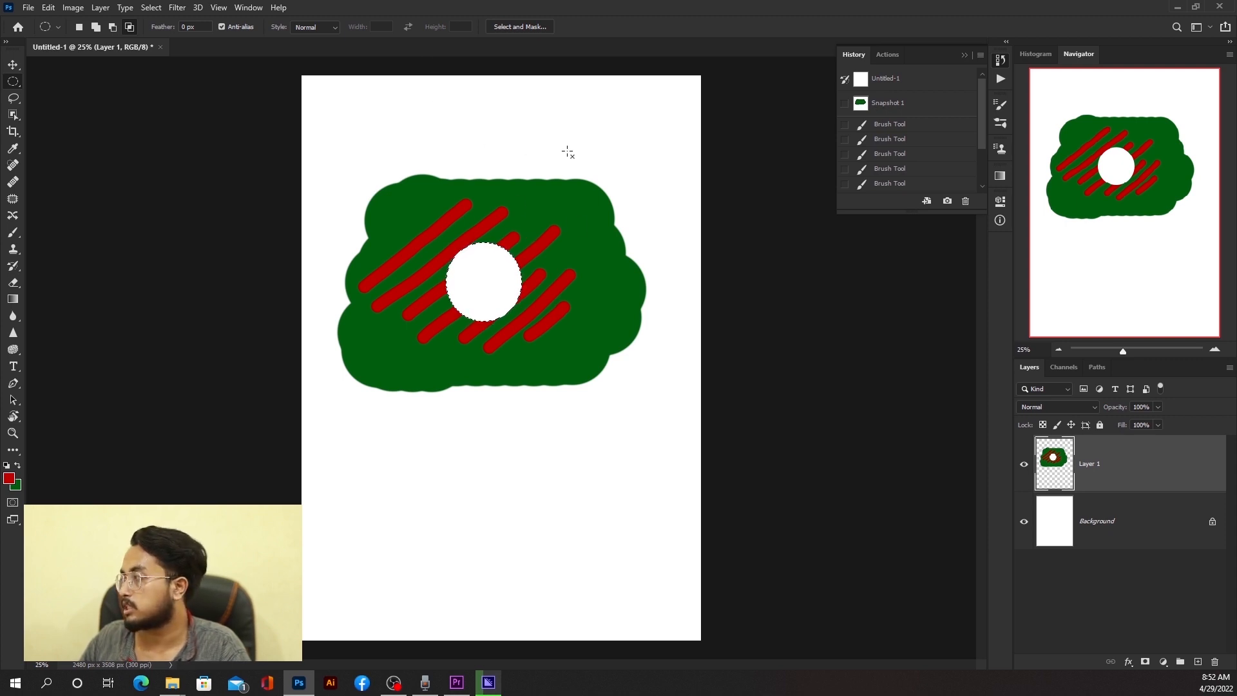
left_click(844, 104)
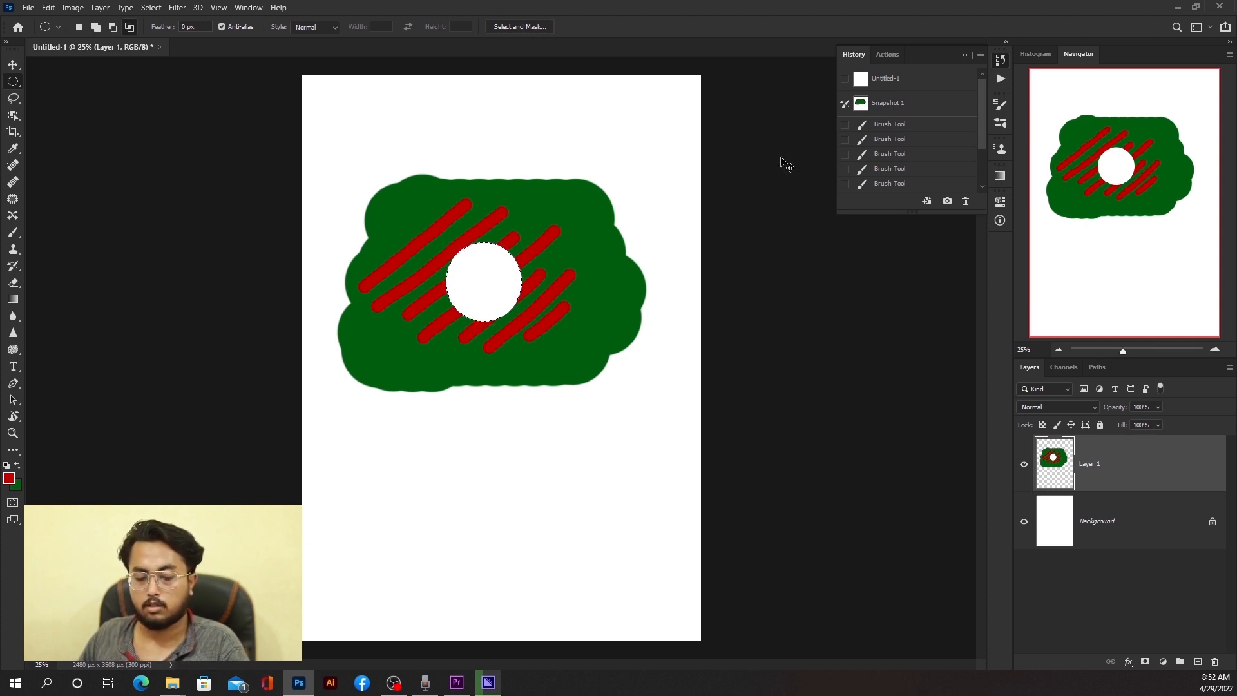
key("ctrl+z")
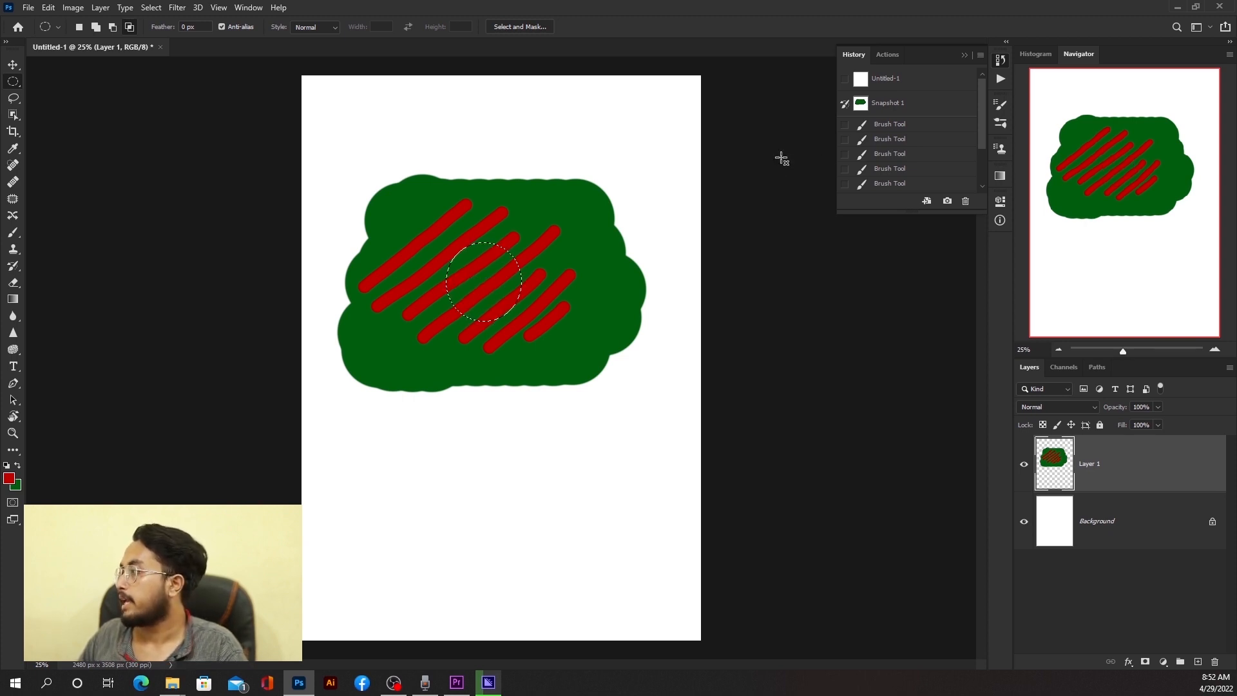
left_click(48, 7)
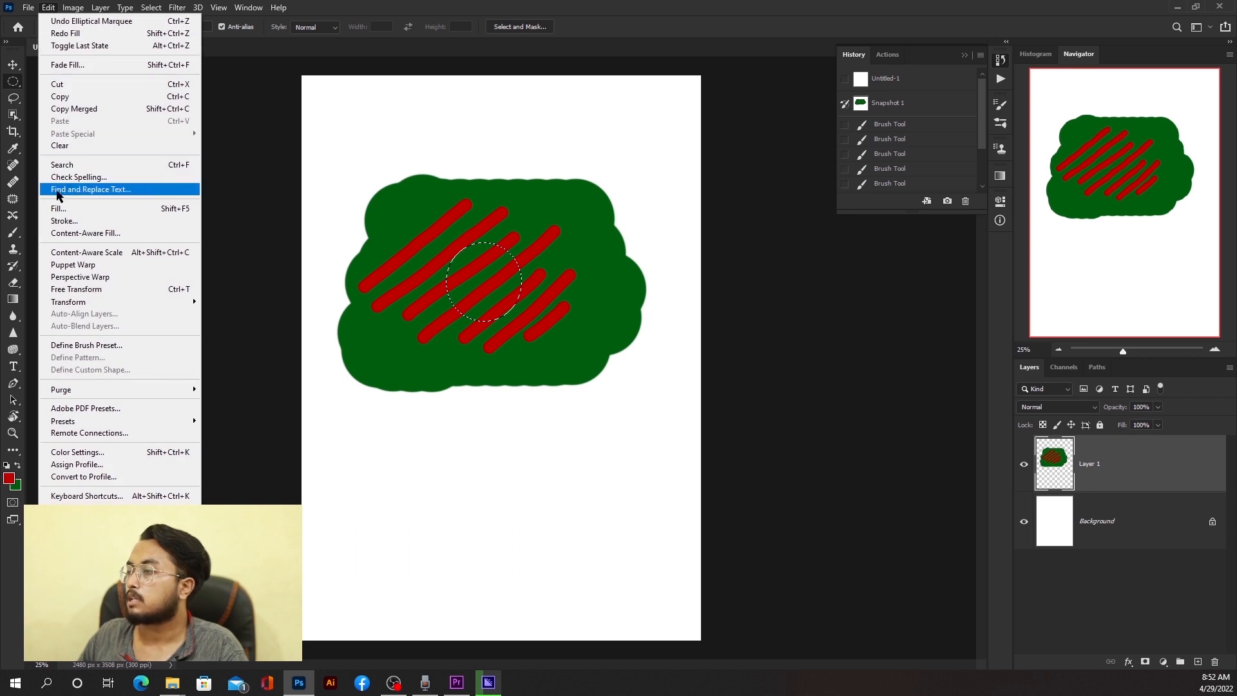
left_click(58, 208)
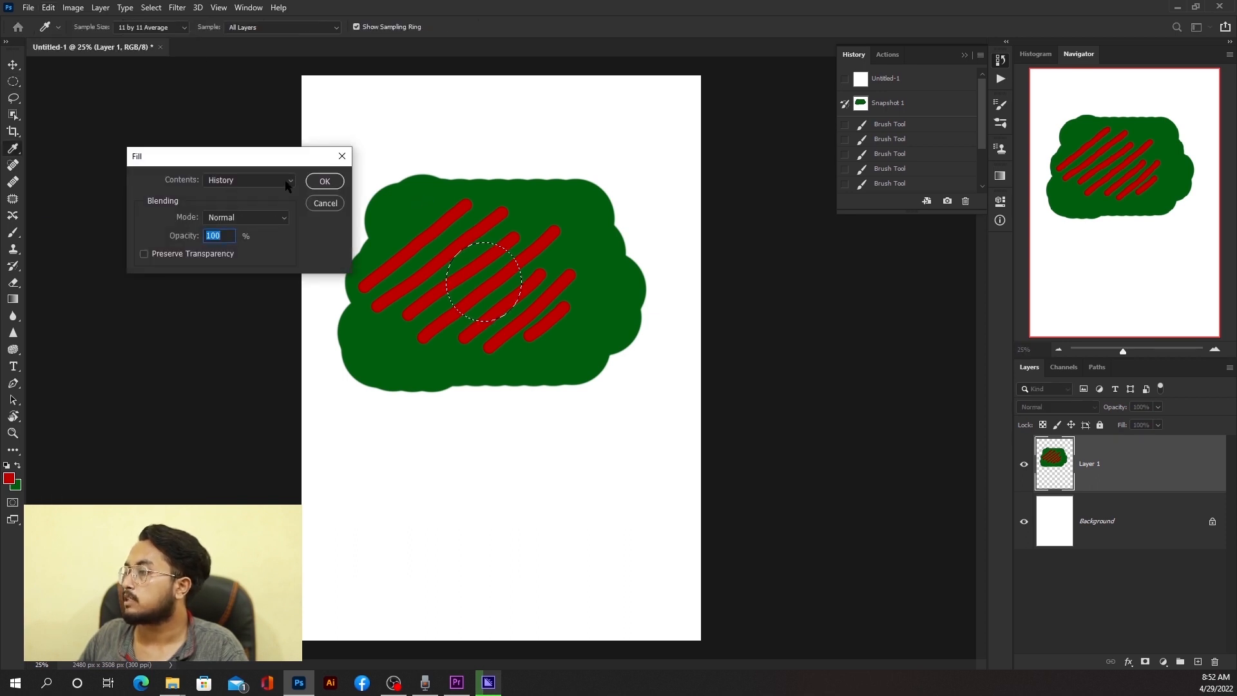
left_click(324, 182)
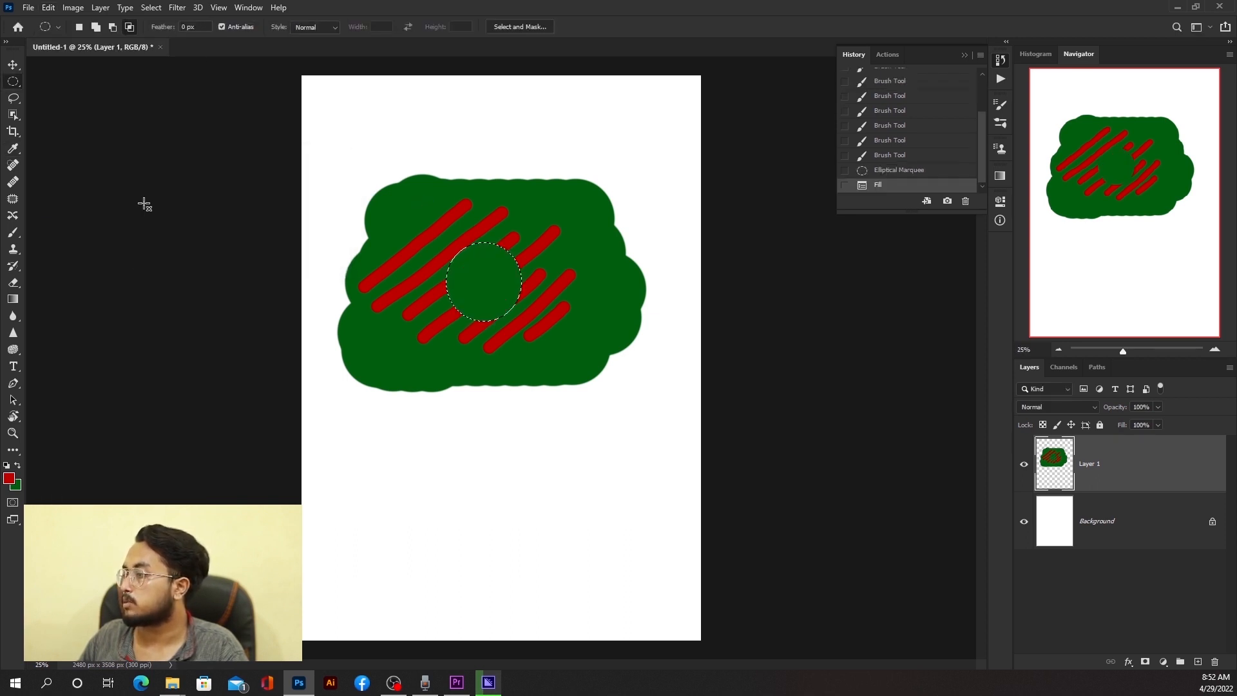
scroll(916, 149, "up", 5)
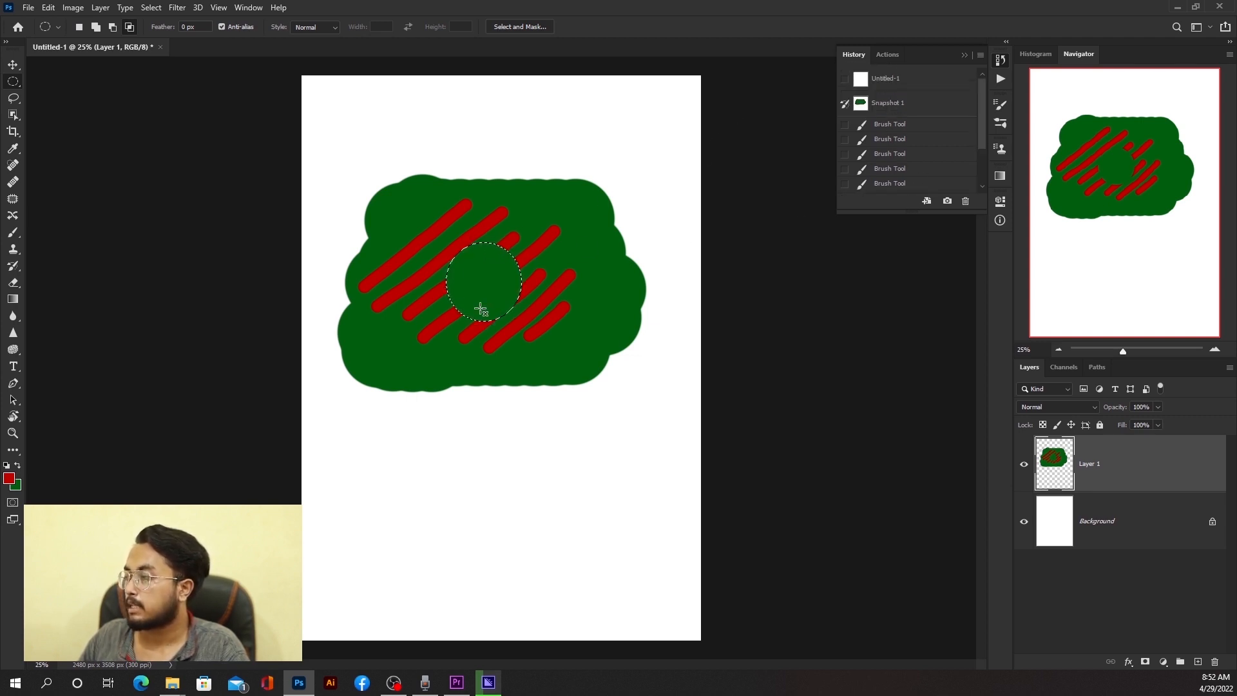
scroll(513, 295, "down", 2)
scroll(530, 288, "up", 2)
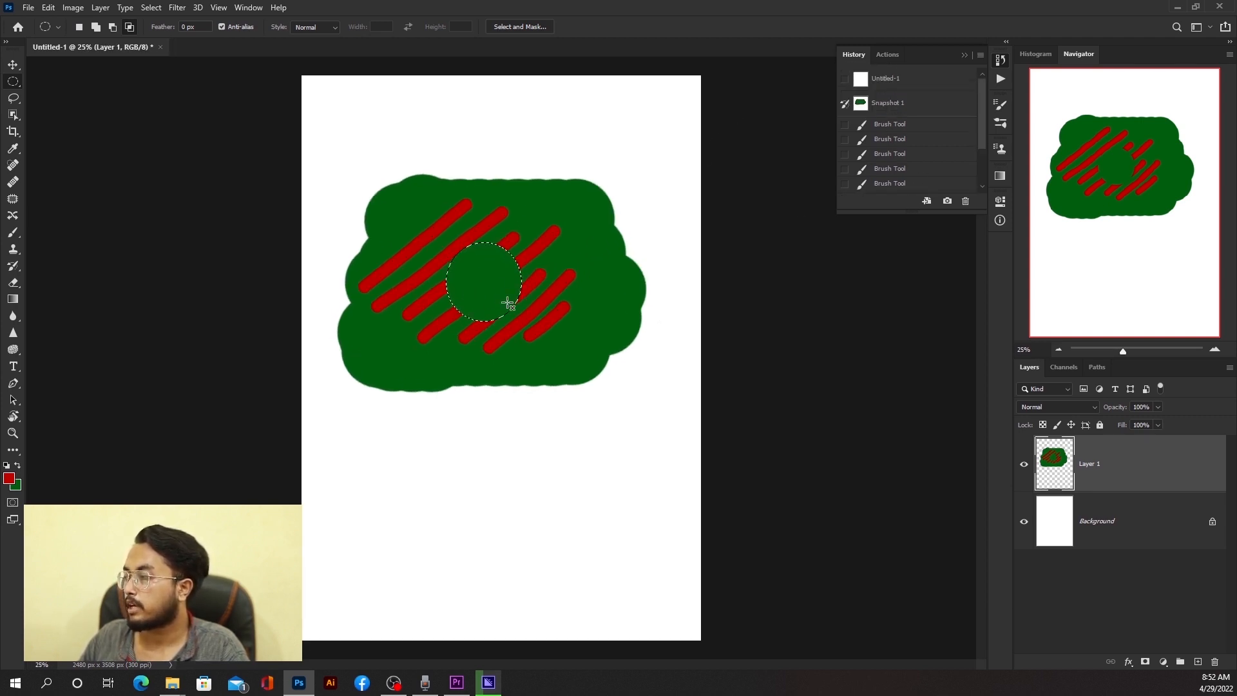
scroll(941, 156, "down", 5)
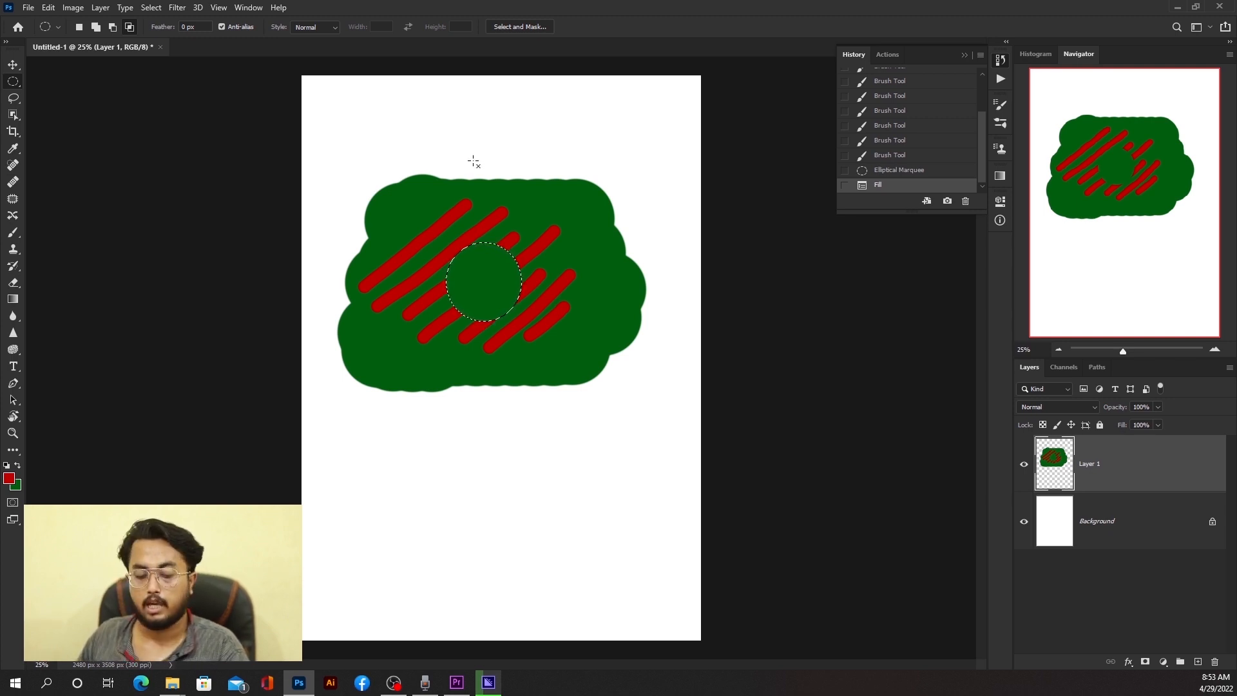
Step: Clear the selection and fill the whole of Layer 1 with Black
key("ctrl+d")
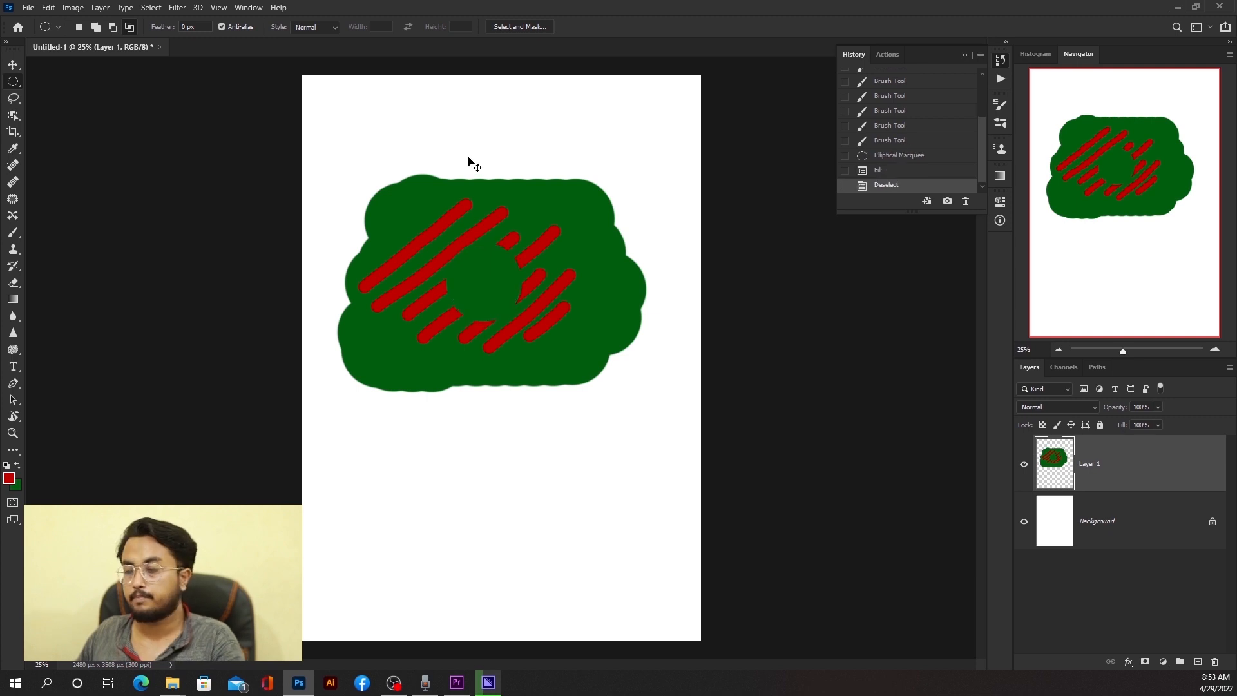
left_click(51, 8)
left_click(155, 207)
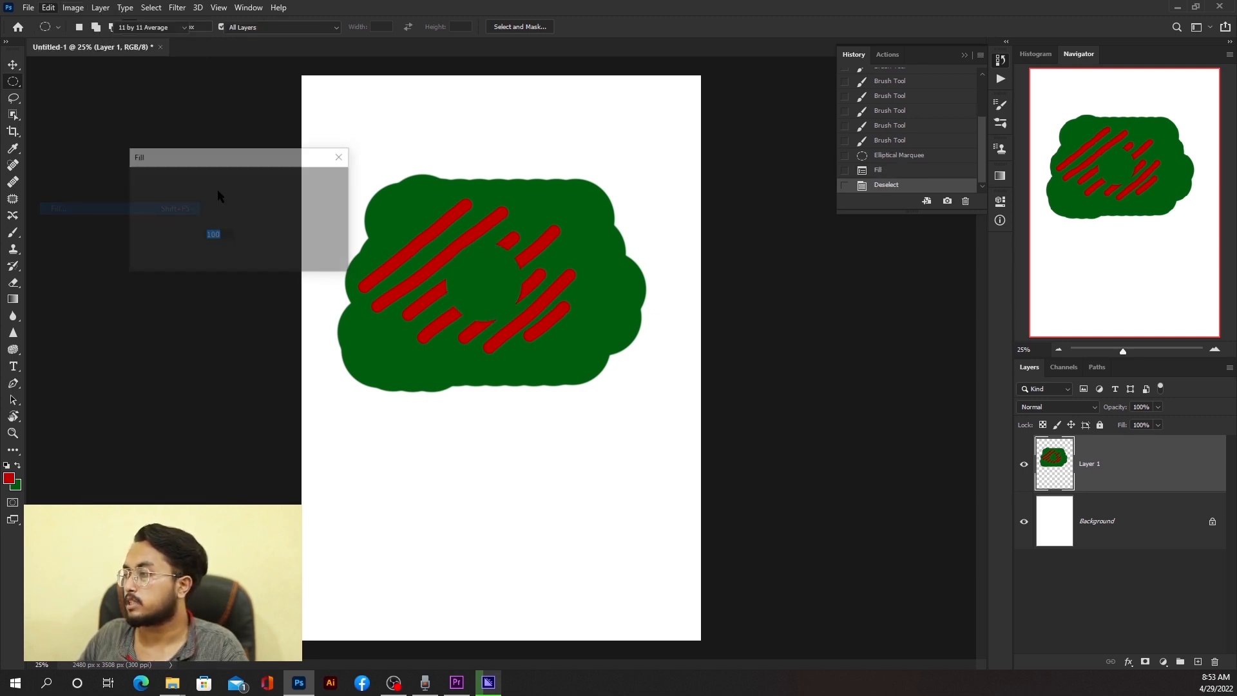
left_click(250, 180)
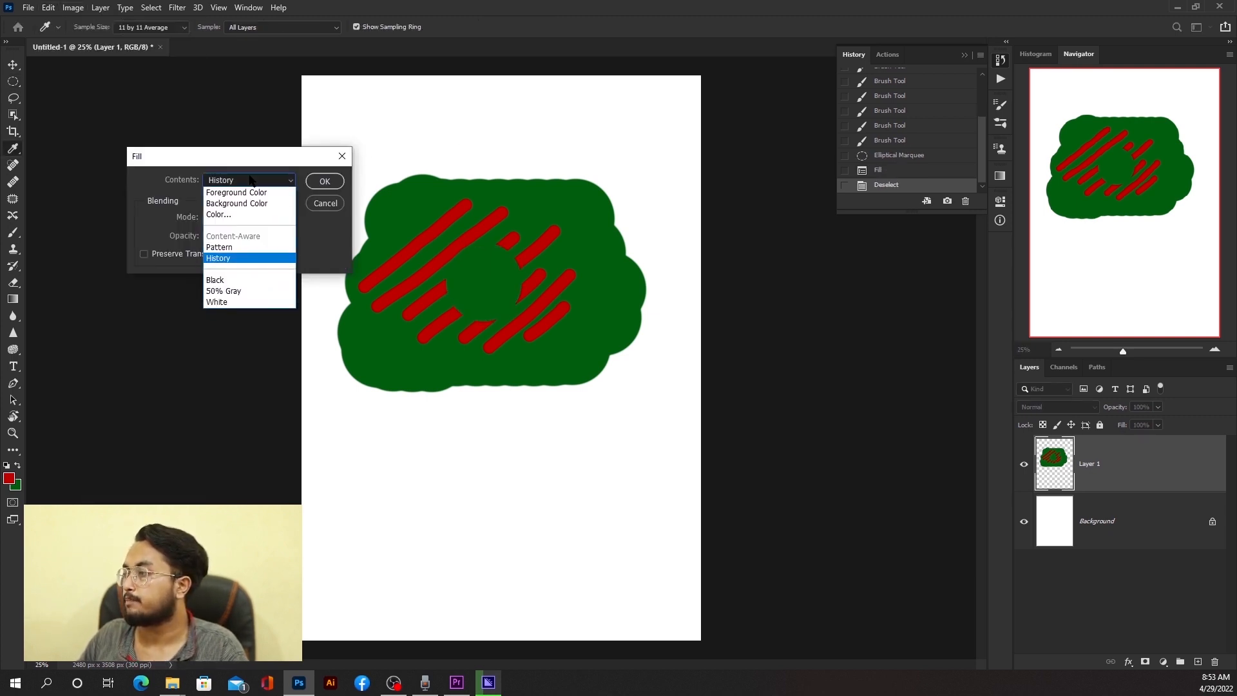
left_click(227, 281)
left_click(325, 181)
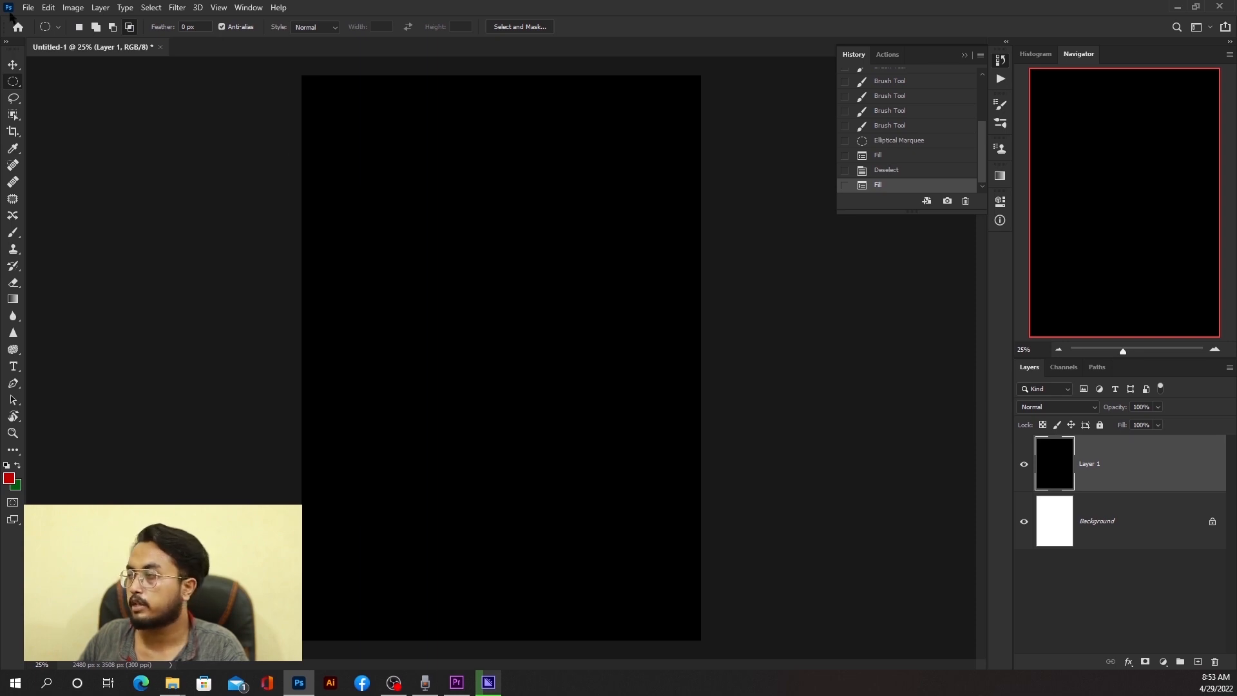
Step: Fill the whole of Layer 1 with 50% Gray at Normal mode and 100% opacity
left_click(48, 8)
left_click(66, 210)
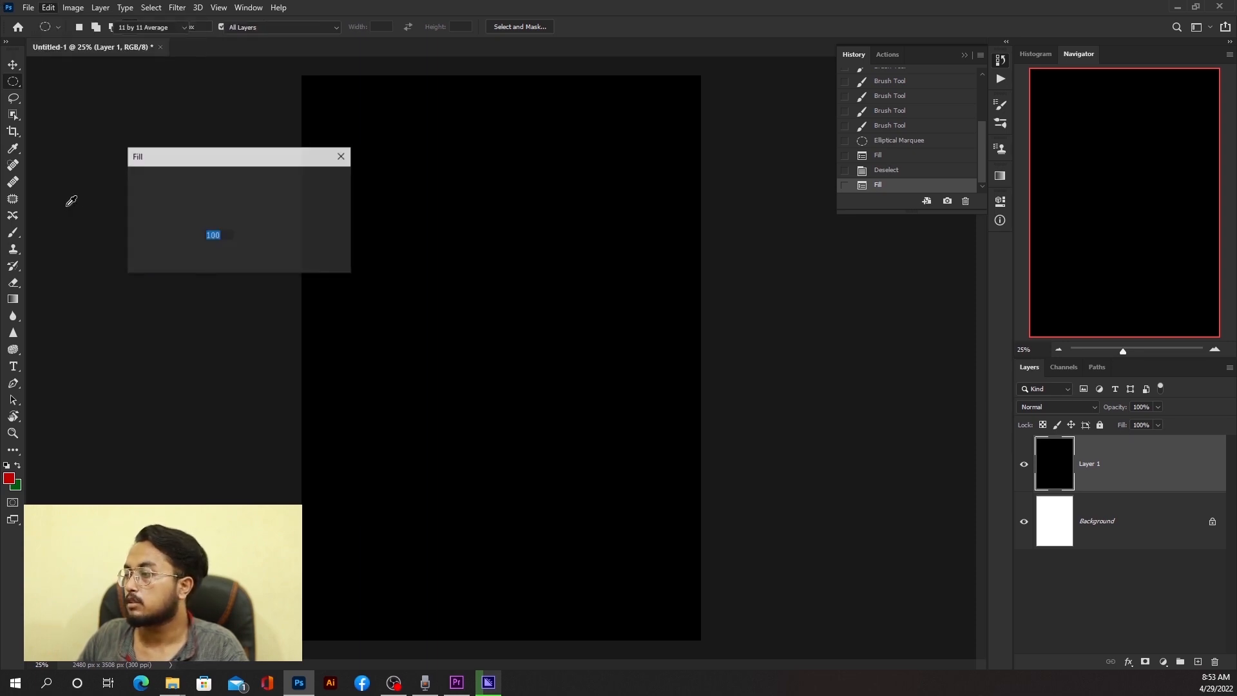
left_click(249, 179)
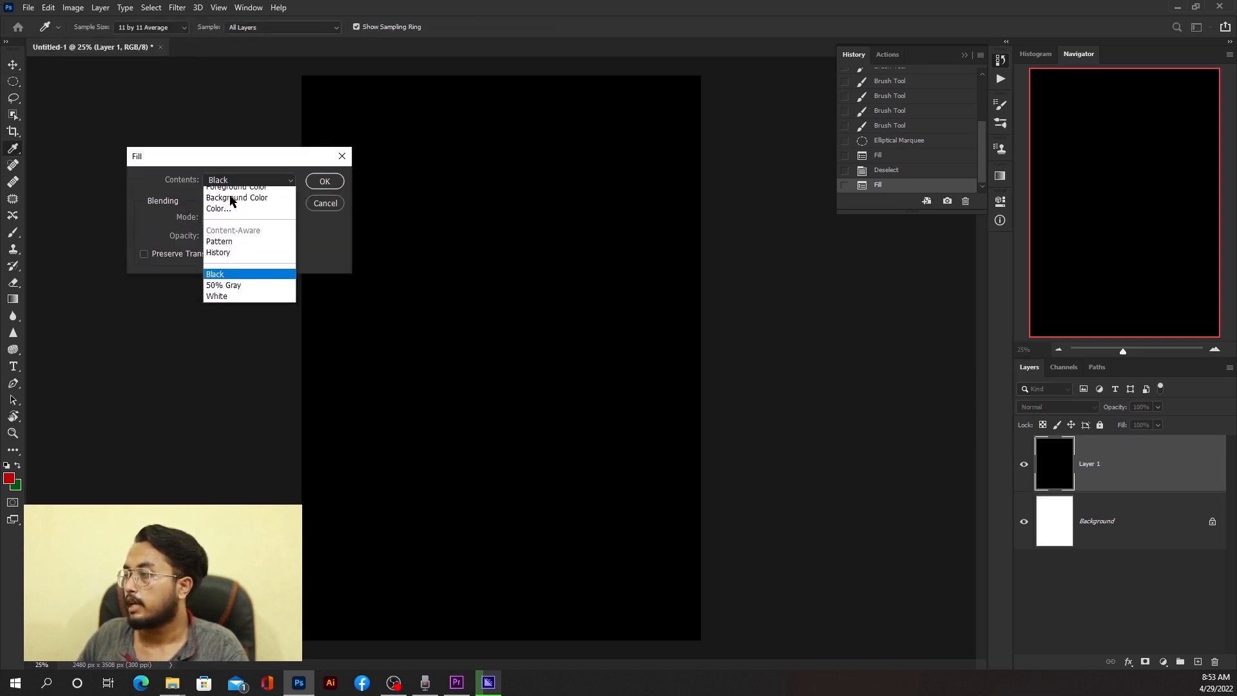
left_click(232, 290)
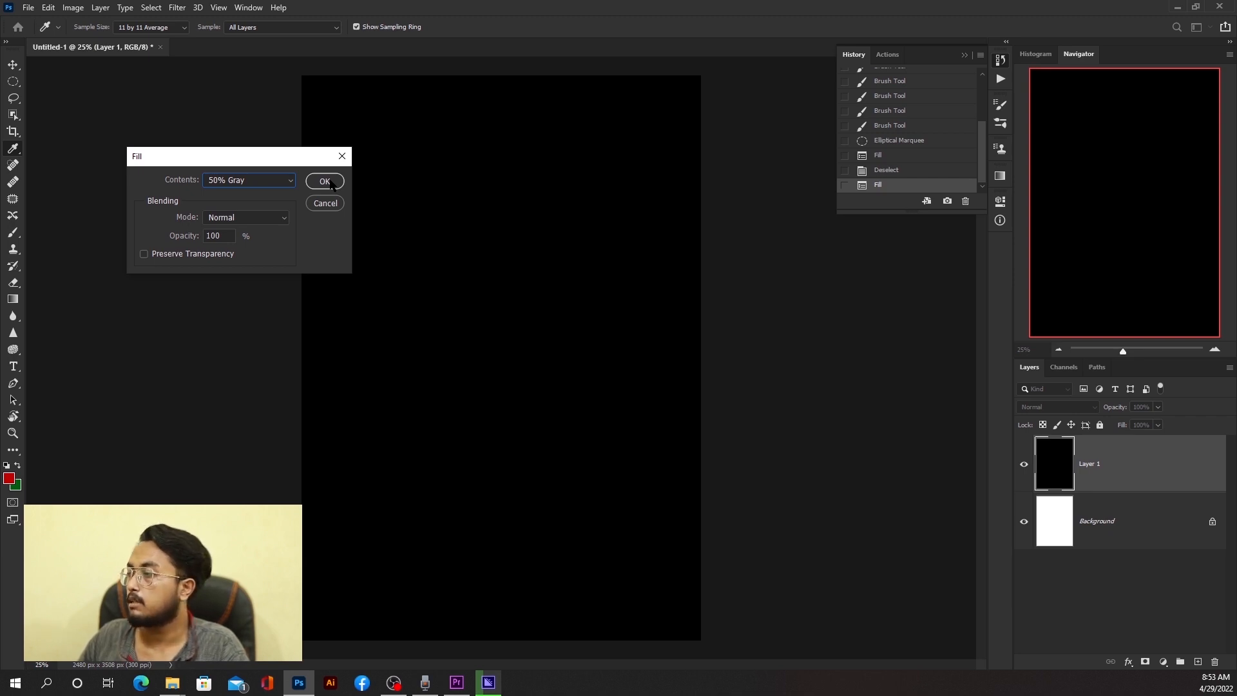
left_click(328, 182)
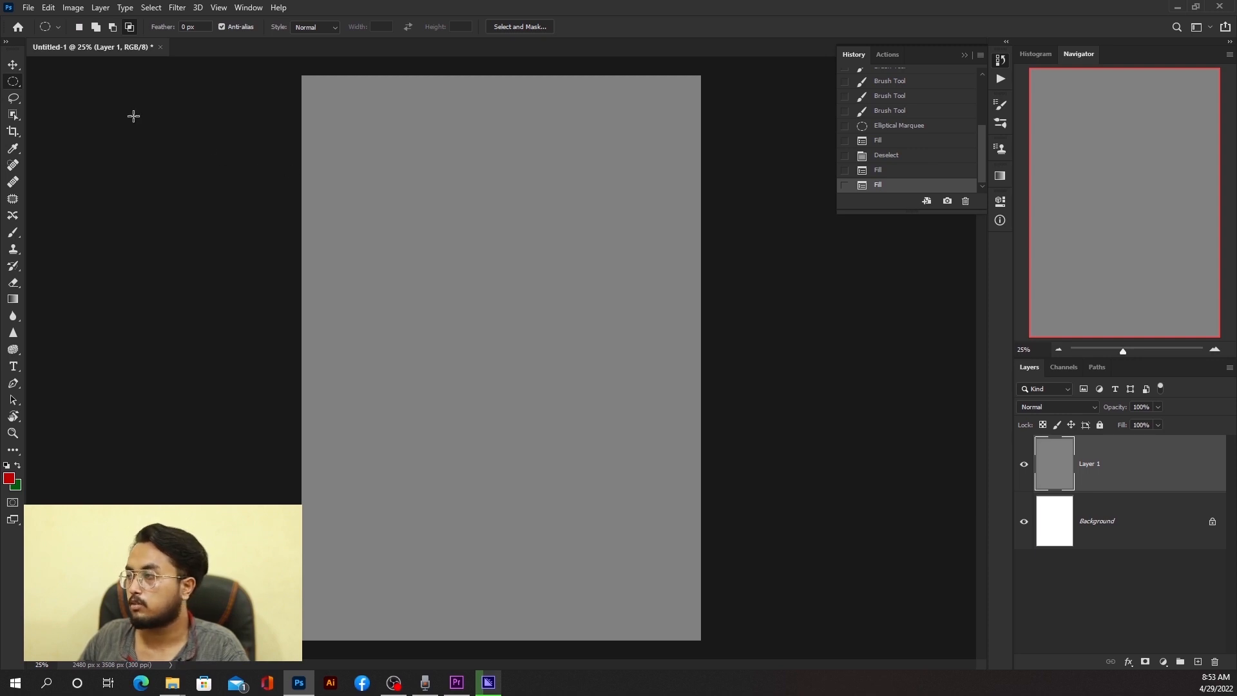
Step: Fill the whole of Layer 1 with White
left_click(48, 8)
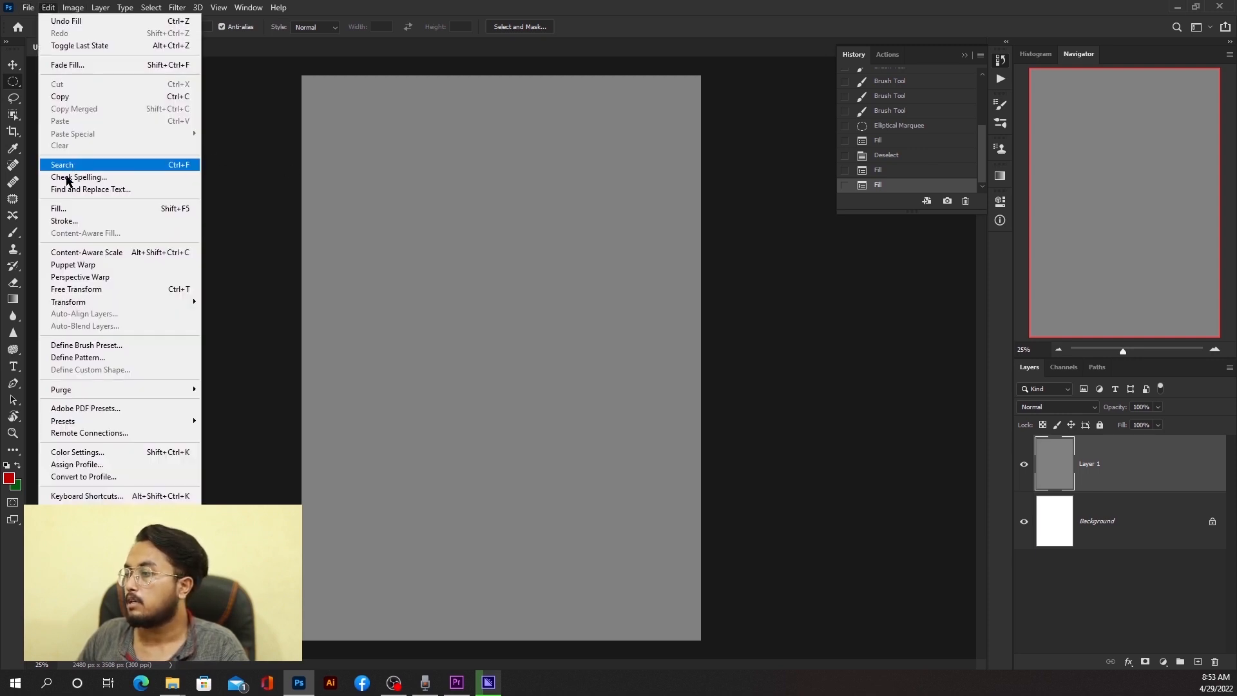
left_click(60, 209)
left_click(245, 217)
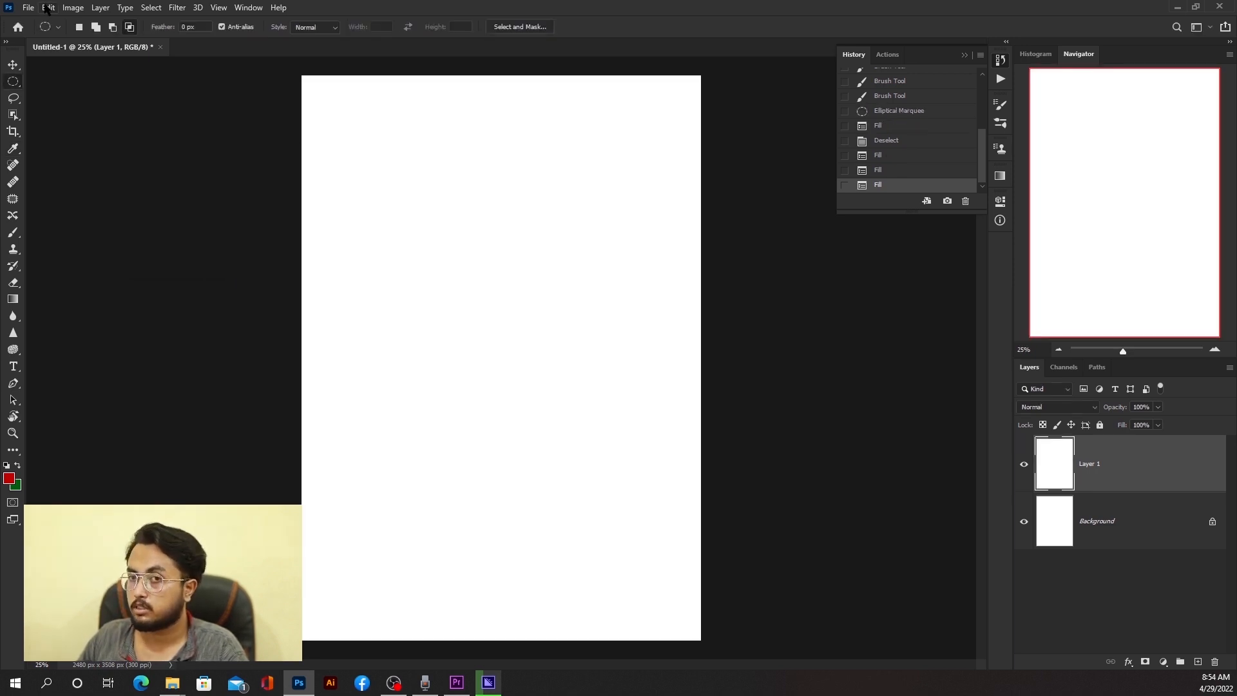
Step: Fill the whole of Layer 1 with Black in Normal mode at 45% opacity
left_click(48, 8)
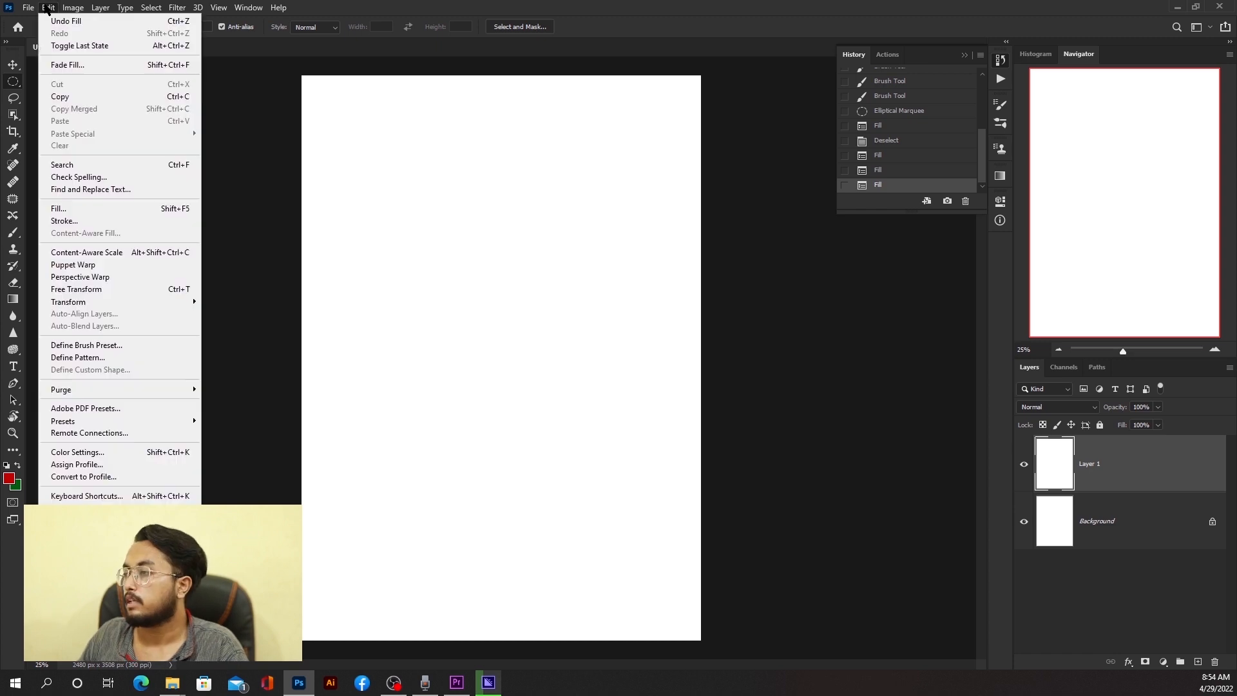
left_click(58, 213)
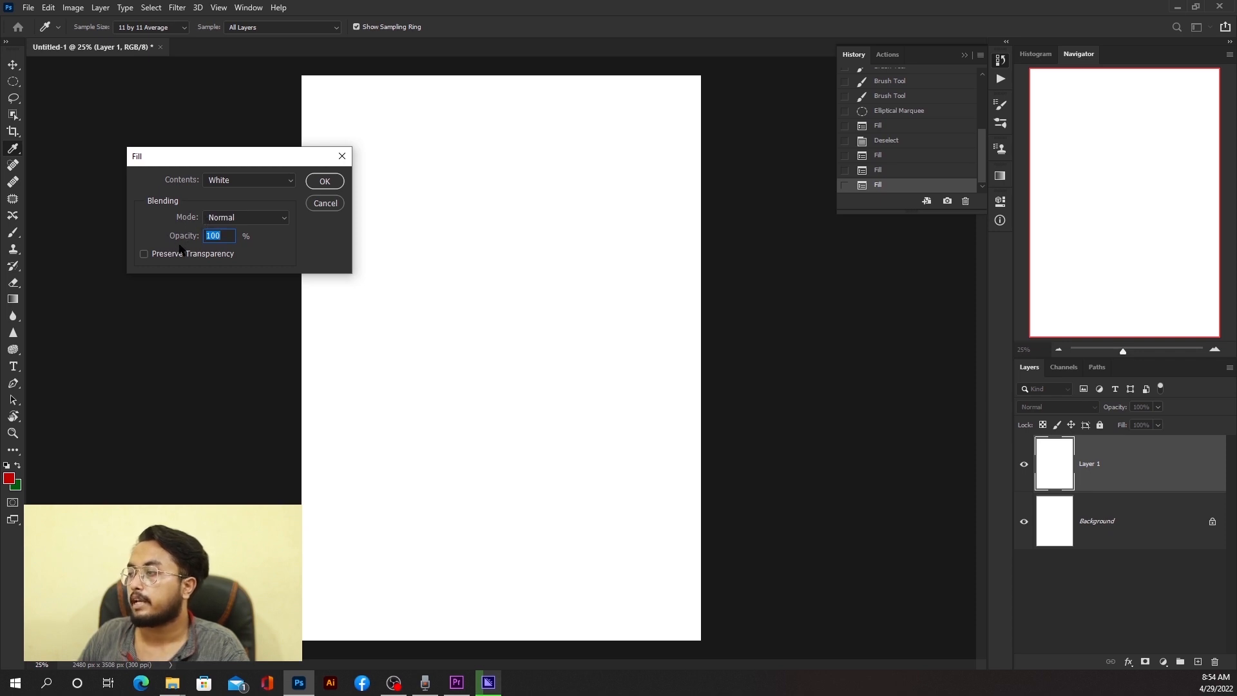
left_click(232, 181)
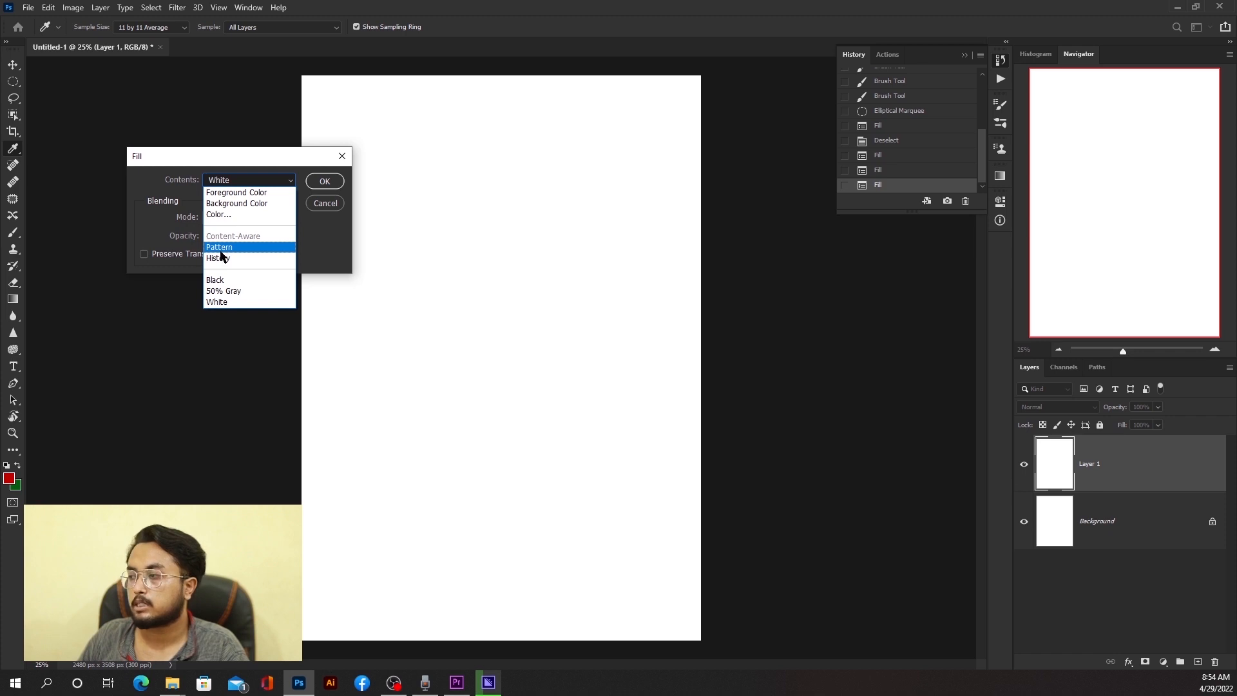
left_click(219, 281)
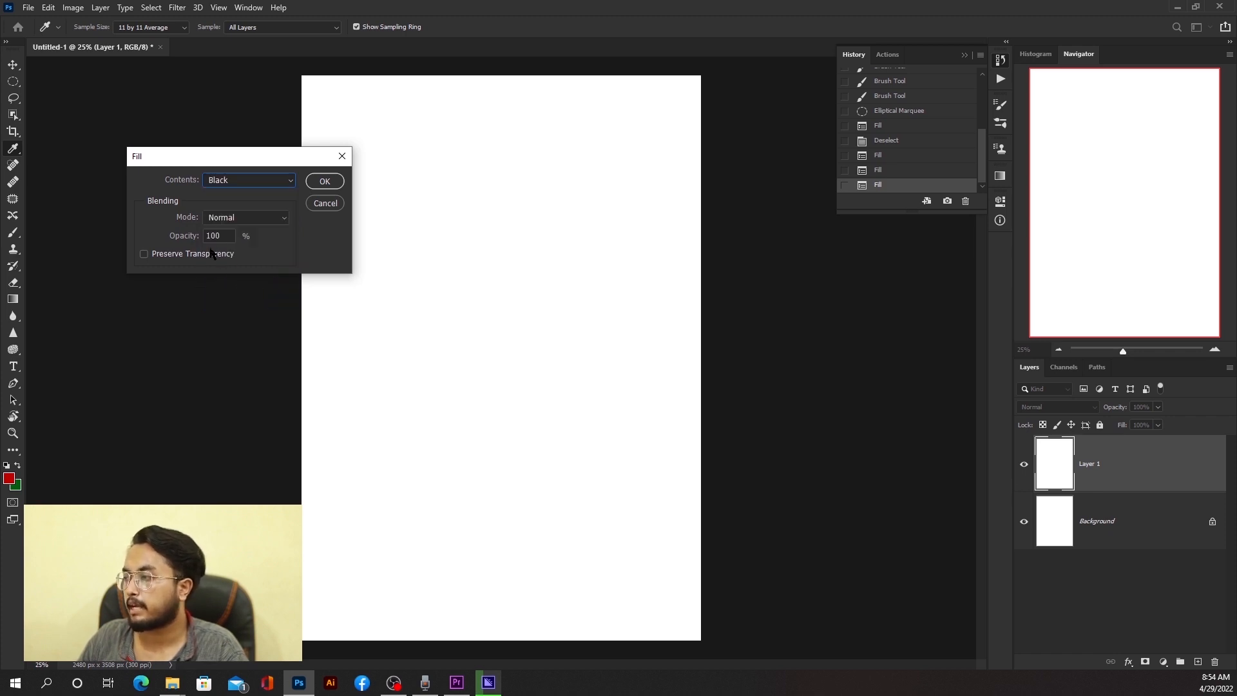
left_click(223, 236)
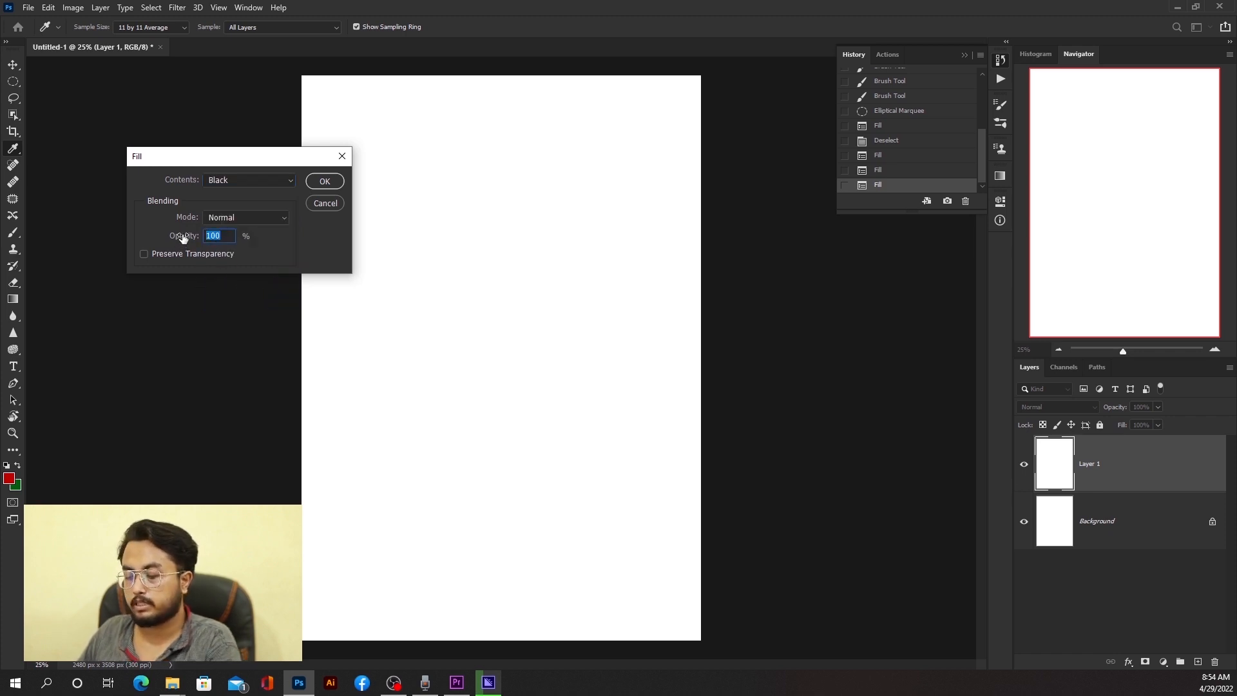
type("45")
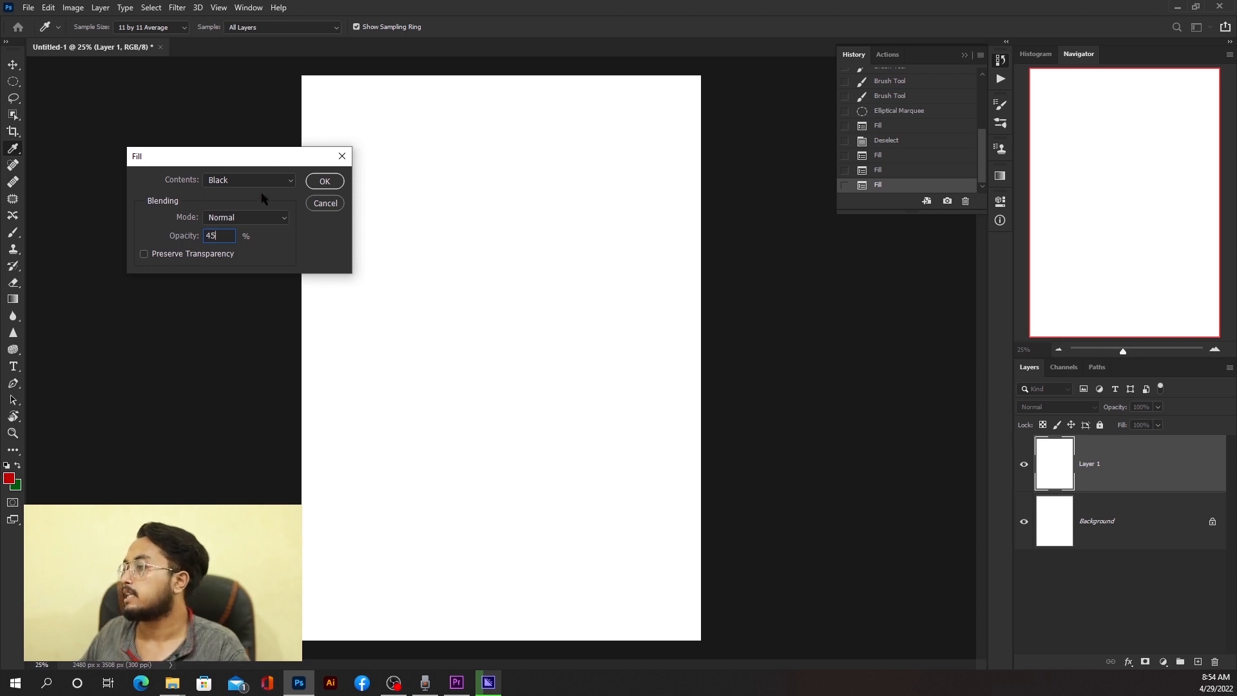
left_click(322, 182)
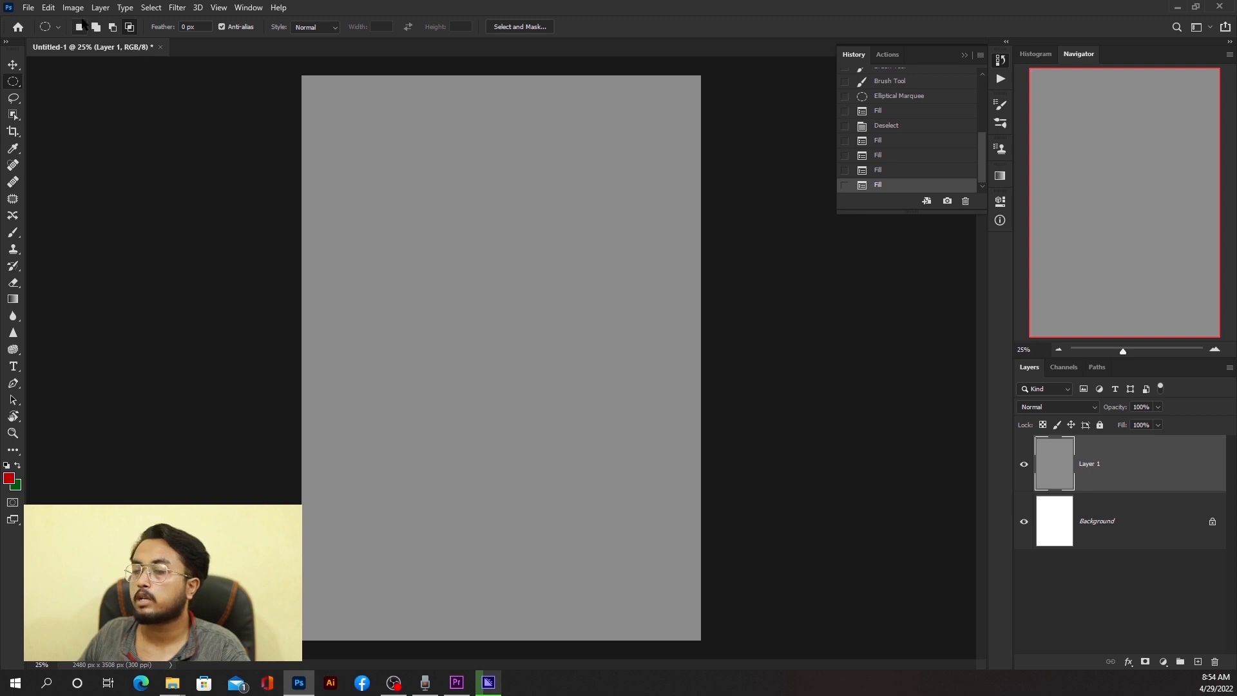
Step: Examine the blending modes offered by the Fill command and cancel without applying a fill
left_click(49, 7)
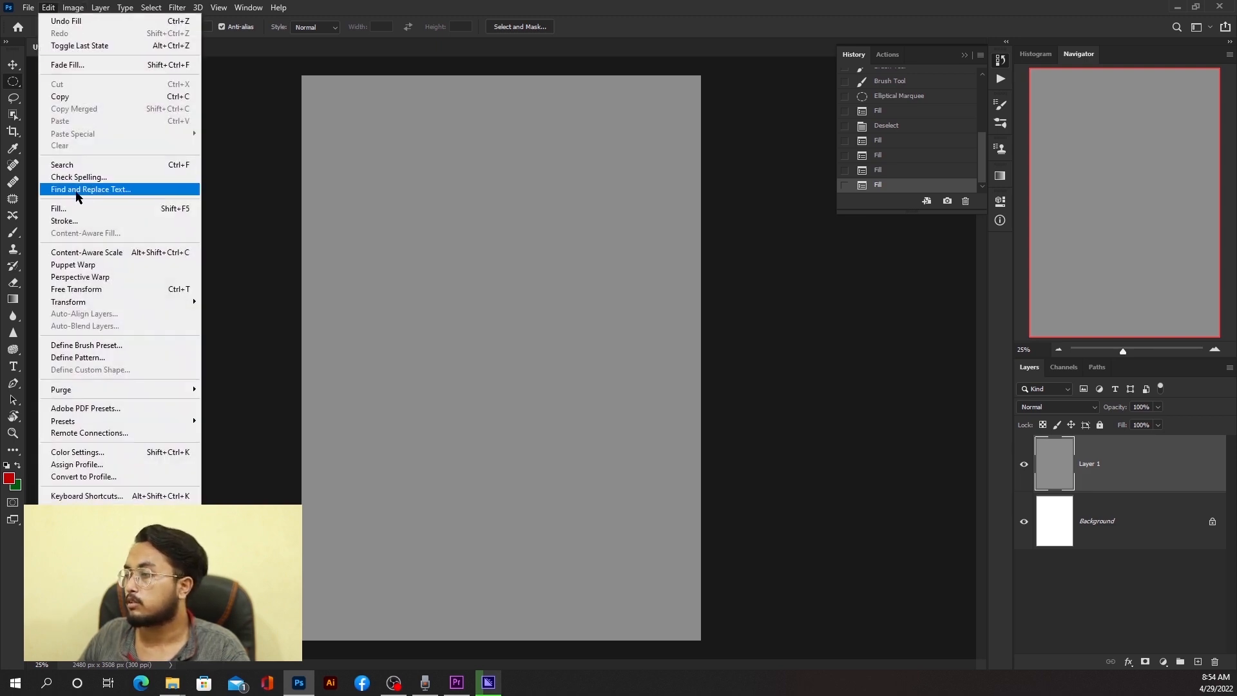
left_click(75, 208)
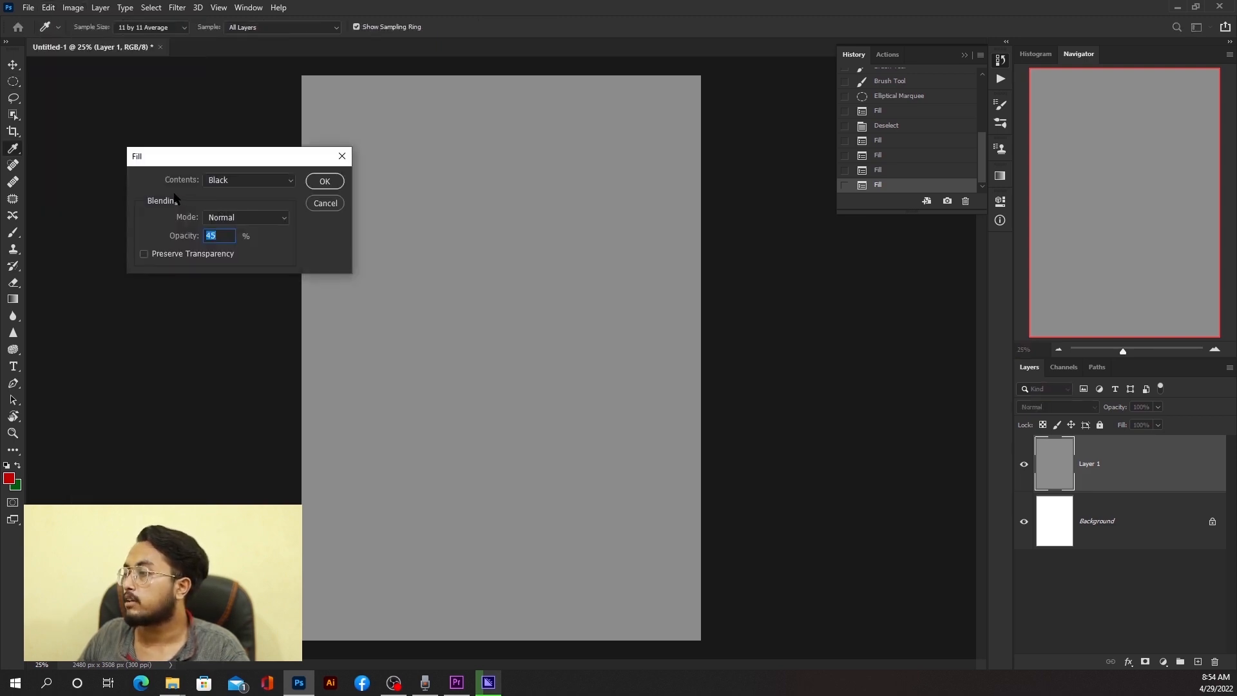
left_click(237, 219)
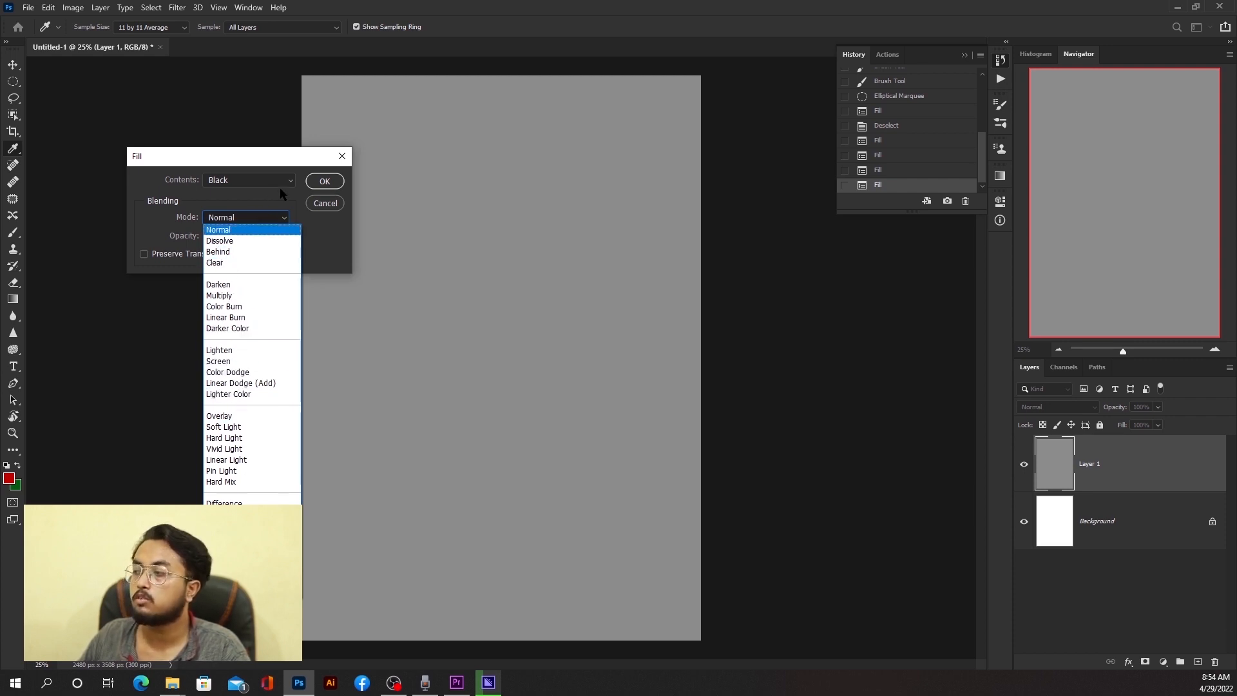
key("Escape")
key("Escape")
key("ctrl+z")
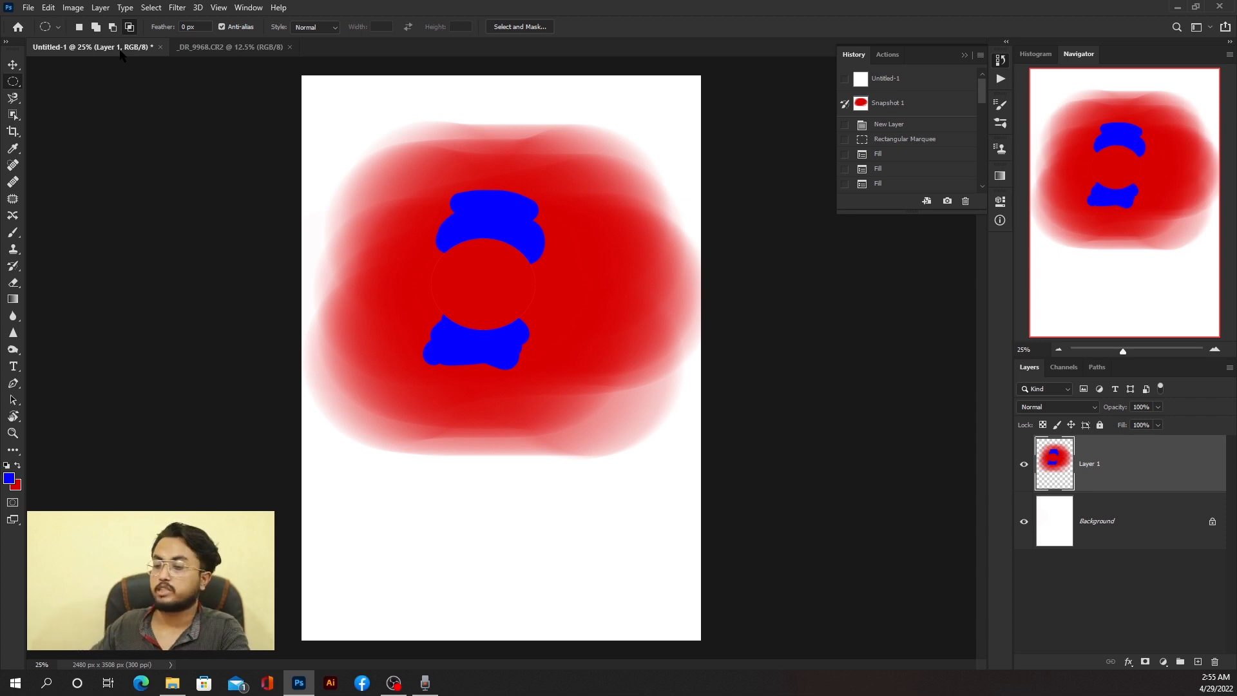
Step: Switch to the _DR_9968.CR2 photo and remove the small distant bump on the horizon's right with a 236 px Content-Aware Spot Healing Brush
left_click(219, 49)
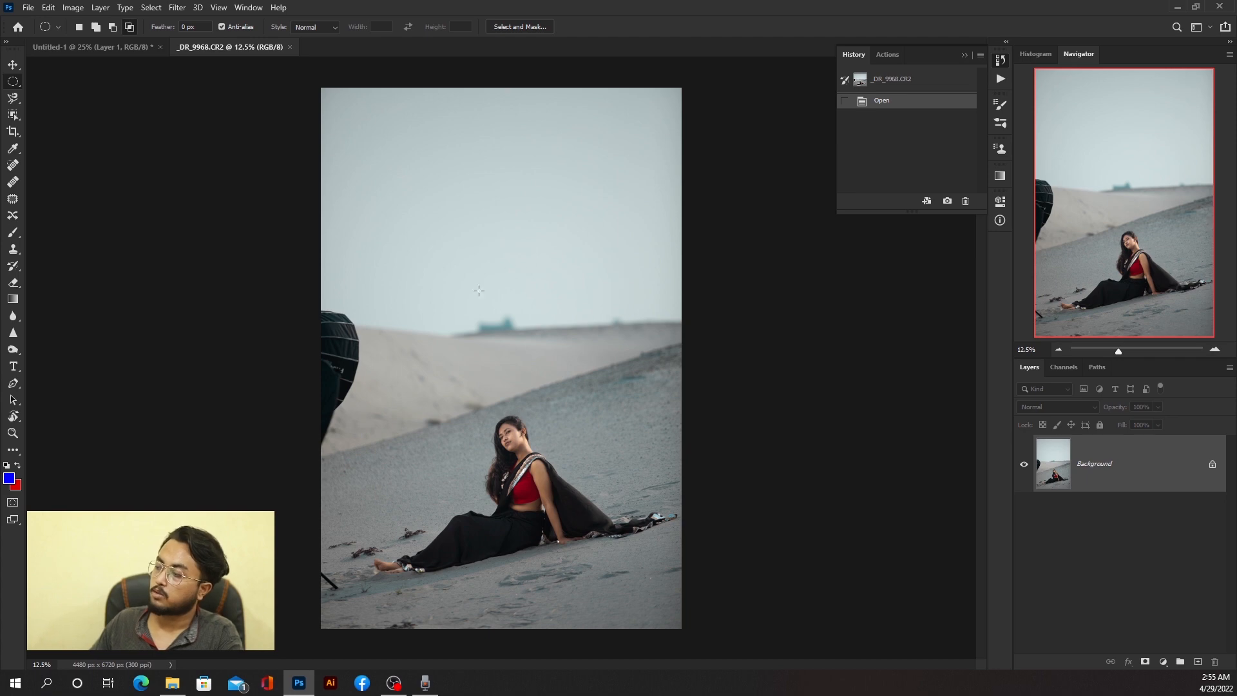
scroll(514, 348, "up", 1)
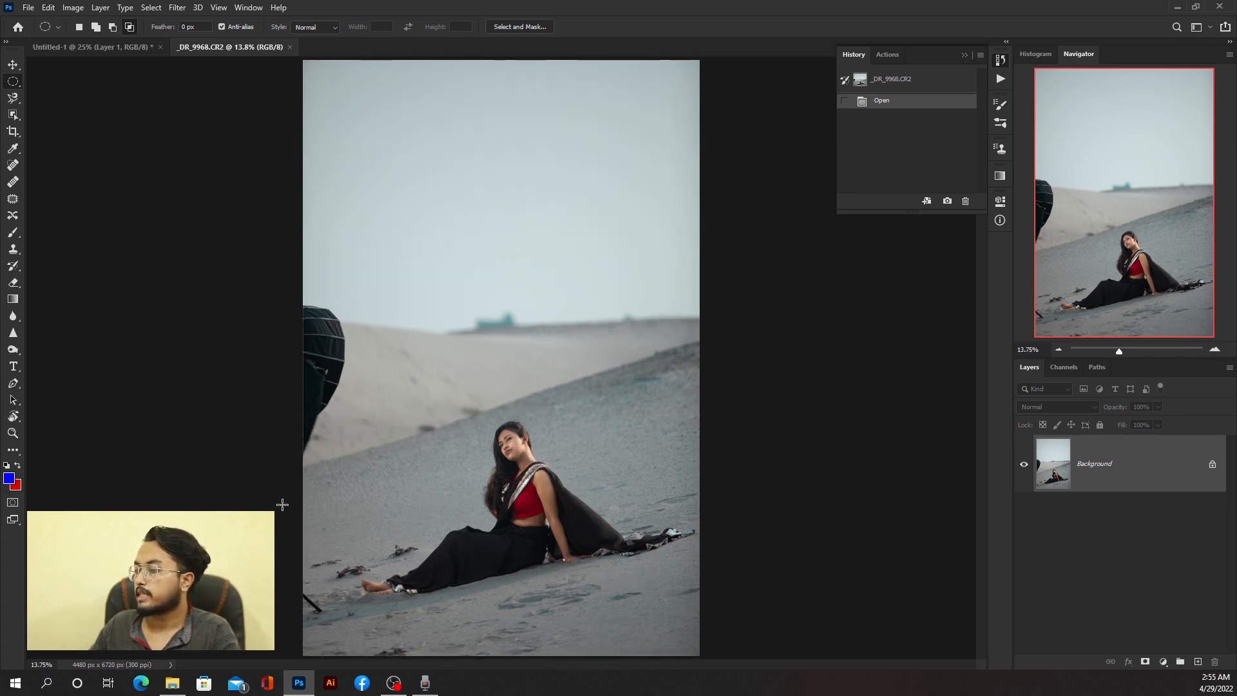
scroll(295, 509, "up", 4)
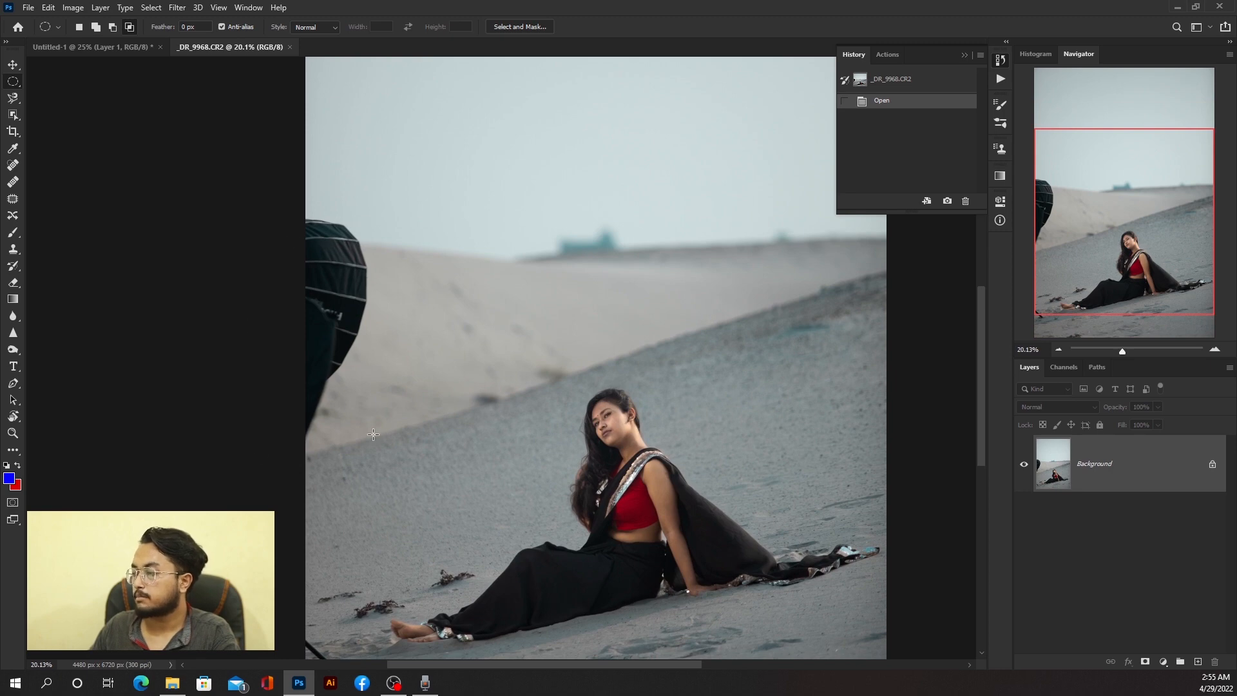
scroll(373, 434, "down", 1)
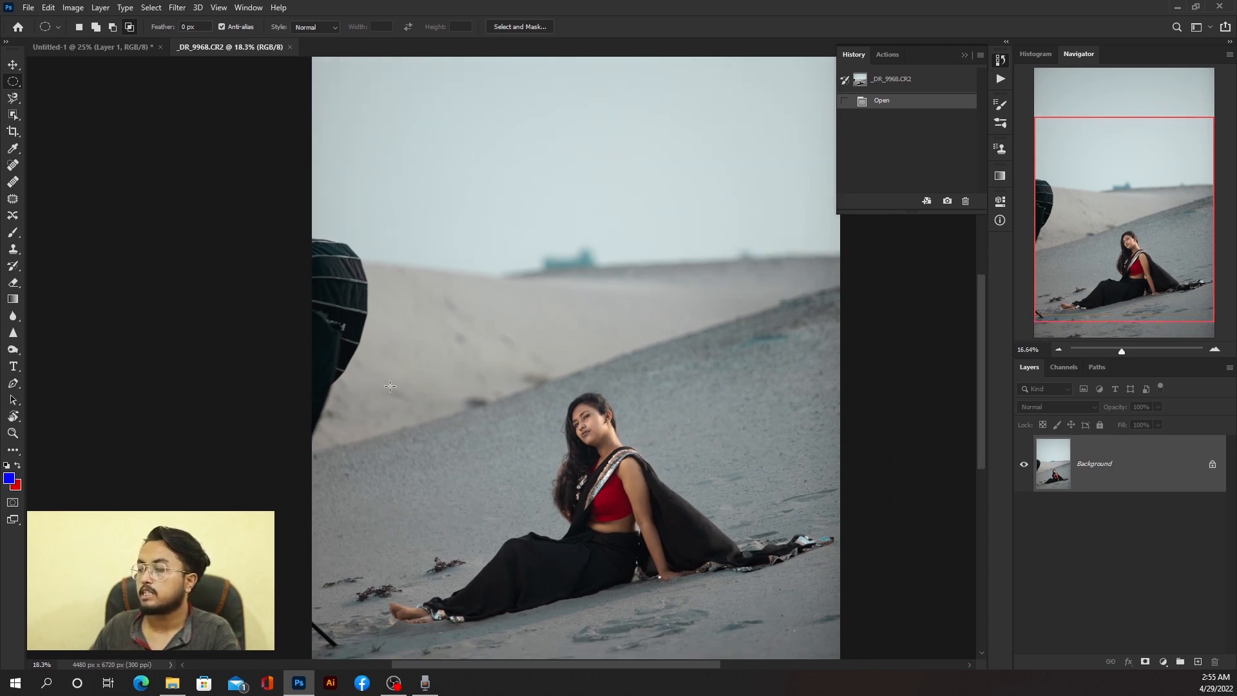
scroll(391, 389, "down", 2)
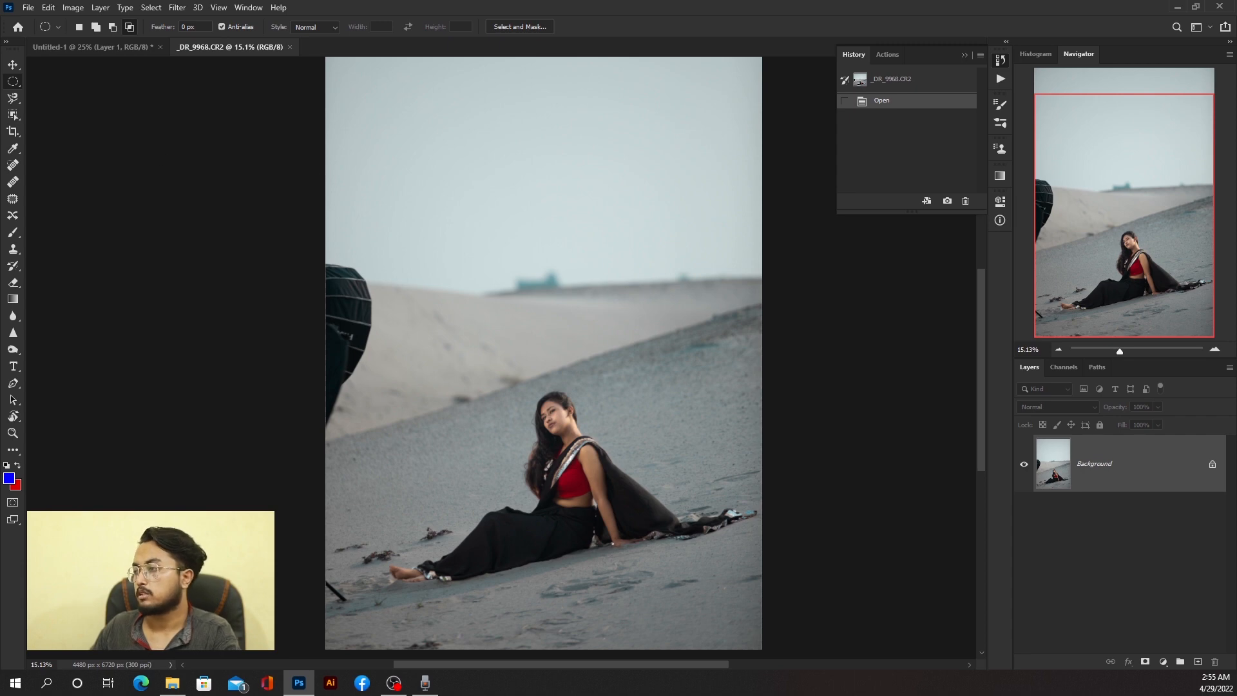
left_click(13, 165)
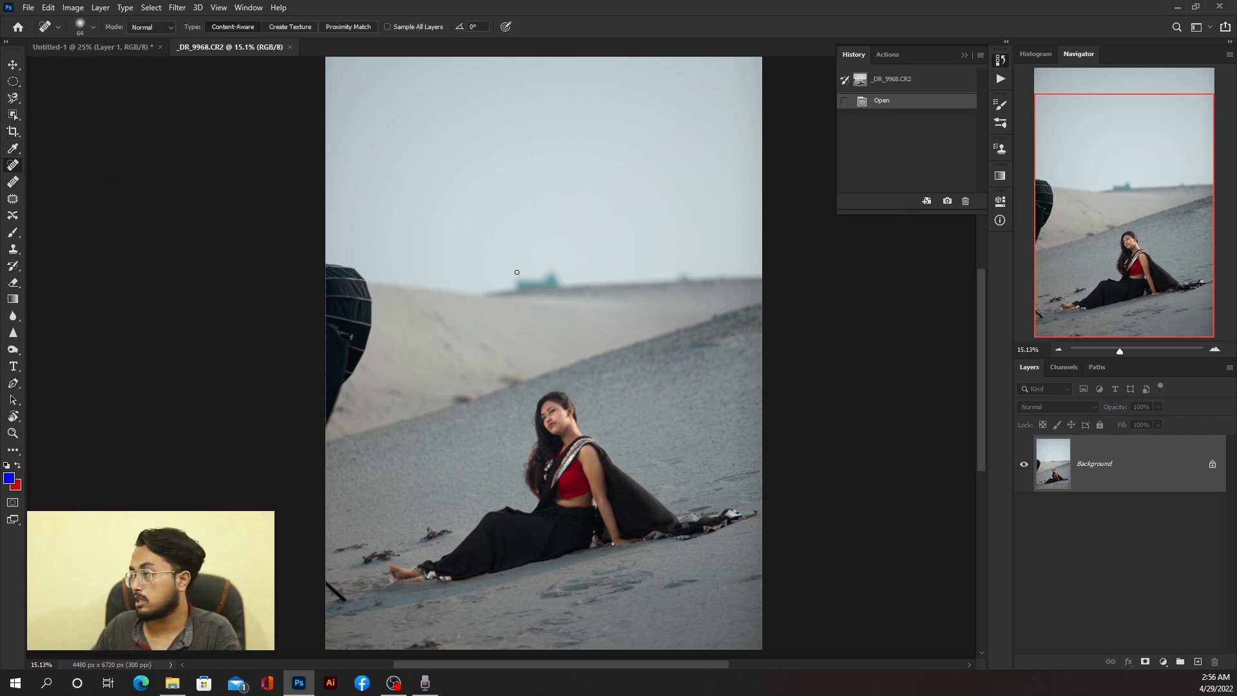
left_click_drag(643, 277, 696, 276, "alt")
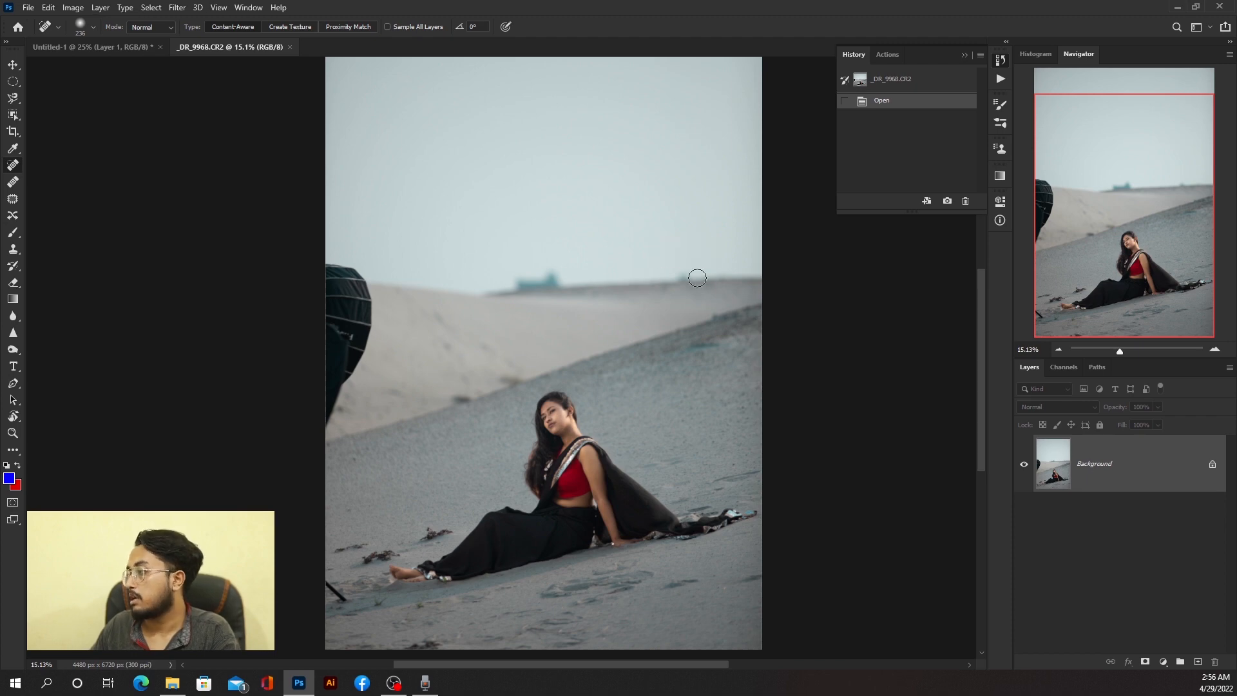
left_click(684, 277)
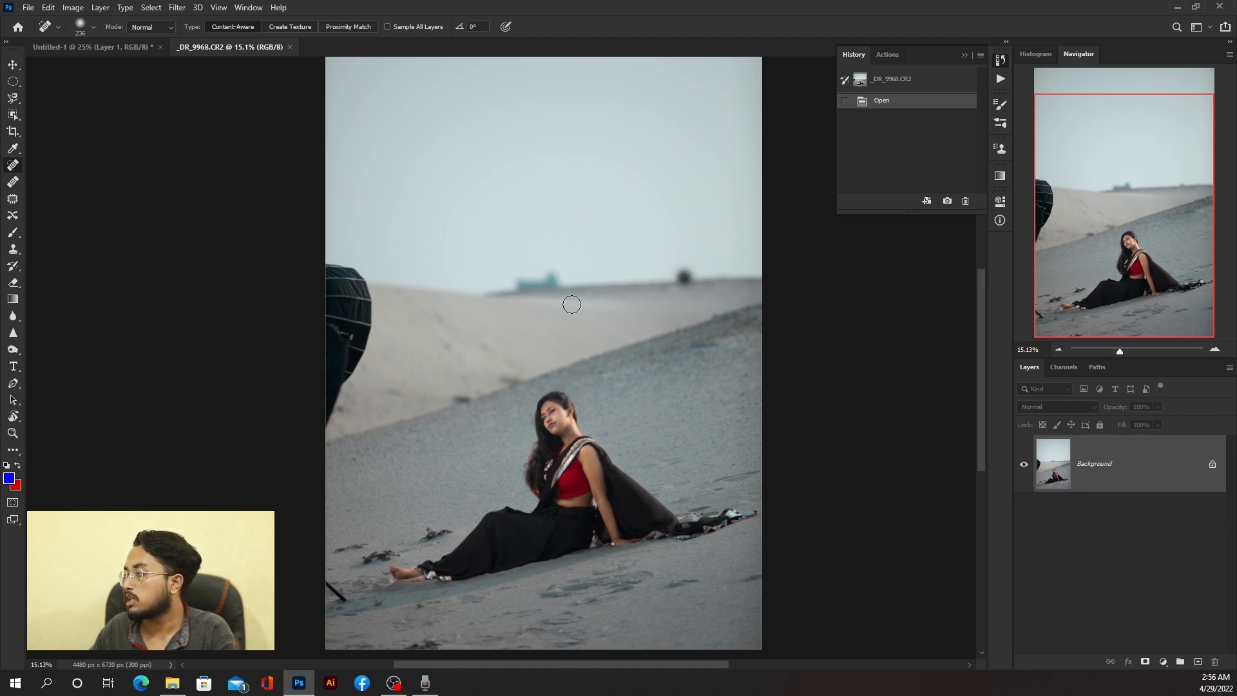
left_click(528, 284)
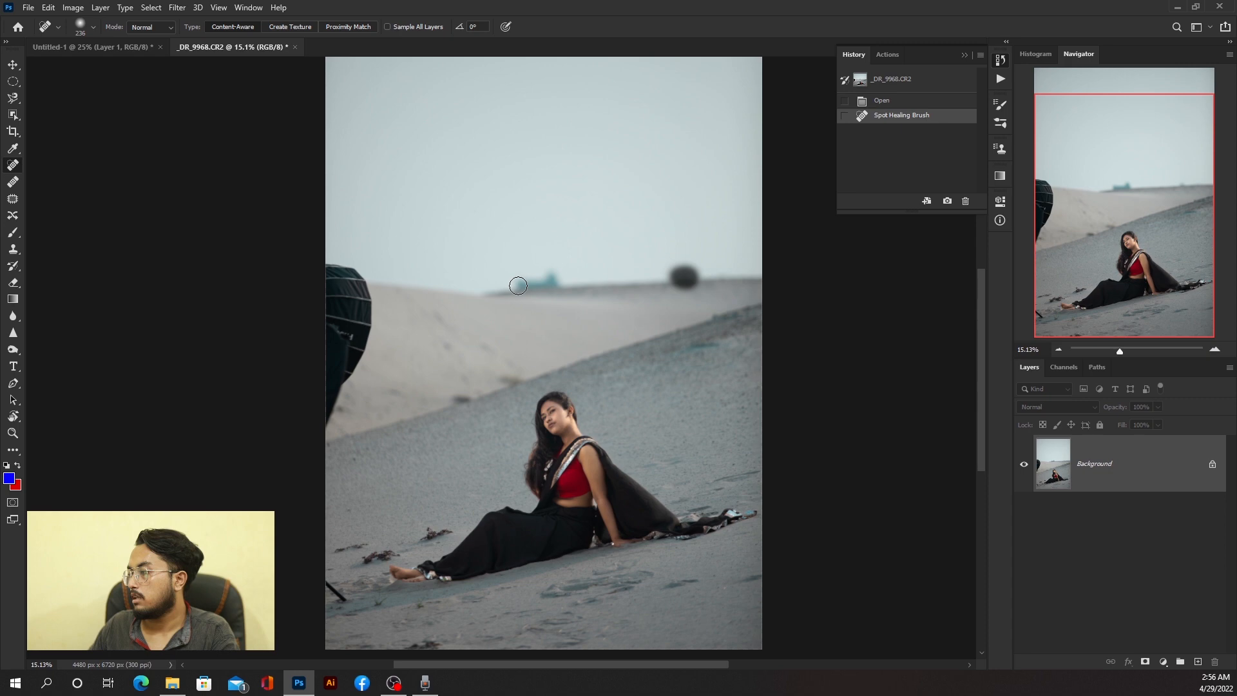
Step: Try removing the distant building on the horizon with a 461 px Spot Healing Brush and undo that stroke
mouse_move(518, 286)
left_mouse_down()
mouse_move(539, 285)
mouse_move(527, 284)
left_mouse_up()
right_click(539, 285, "alt")
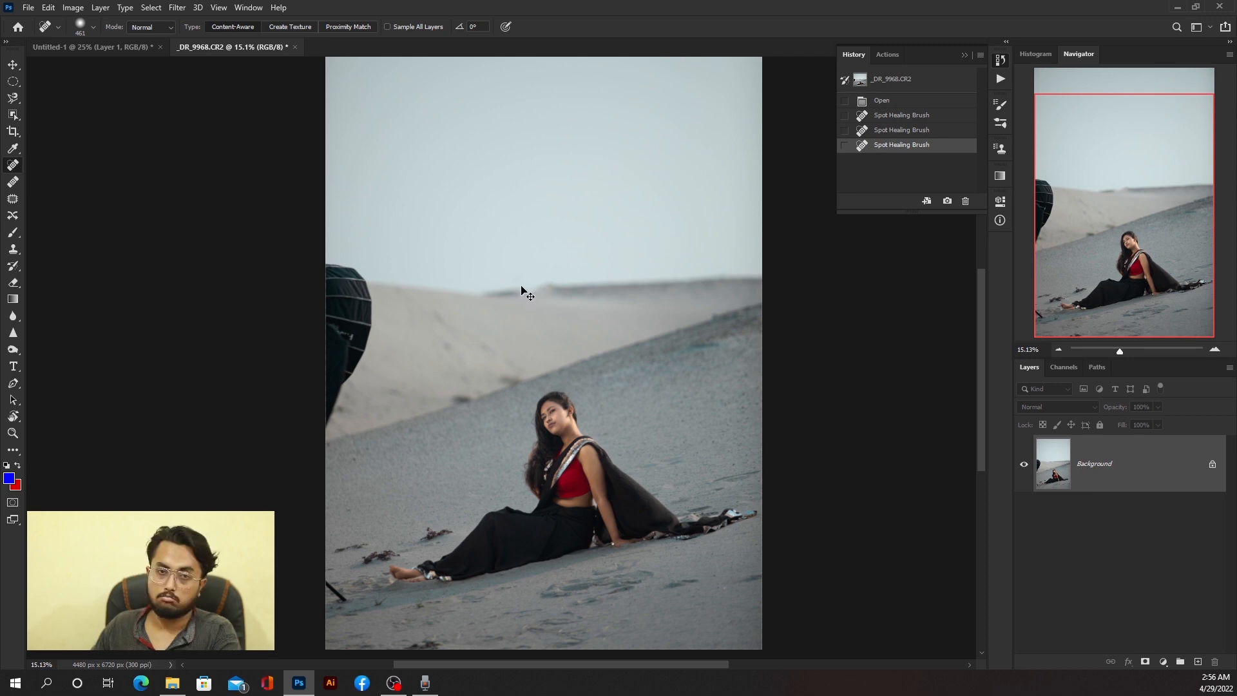
key("ctrl+z")
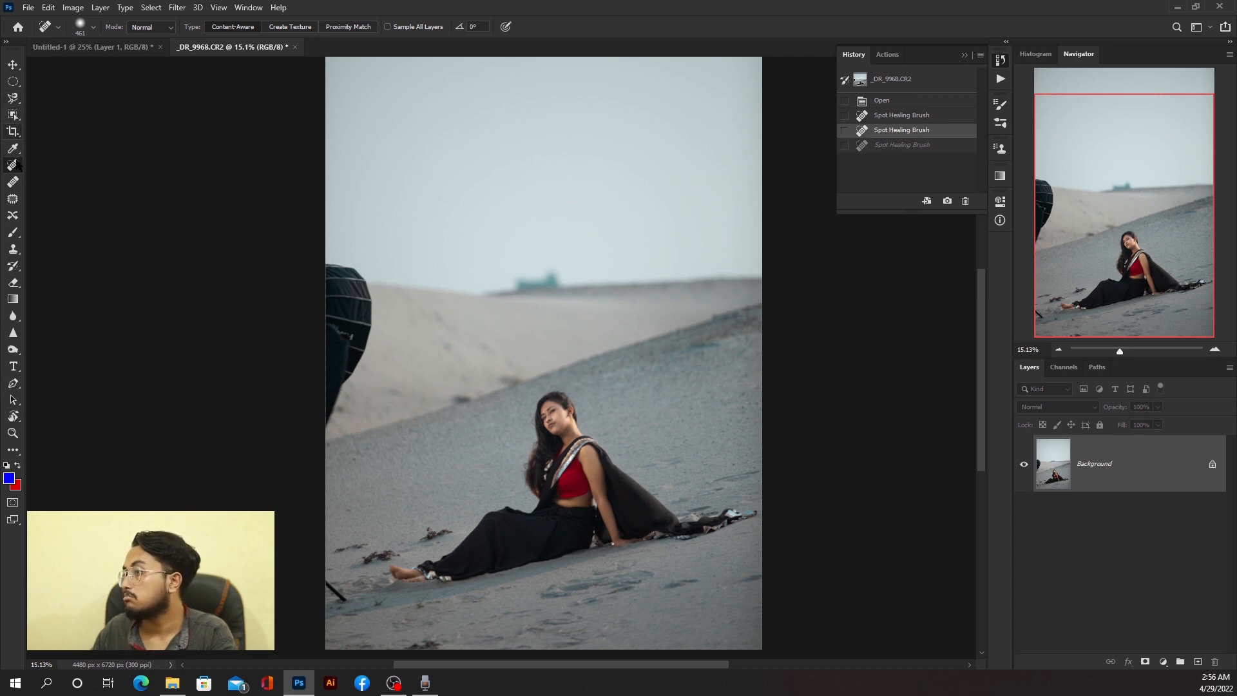
Step: Outline the distant building with the Patch tool, replace it with clean horizon from its right, and clear the selection
left_click(13, 199)
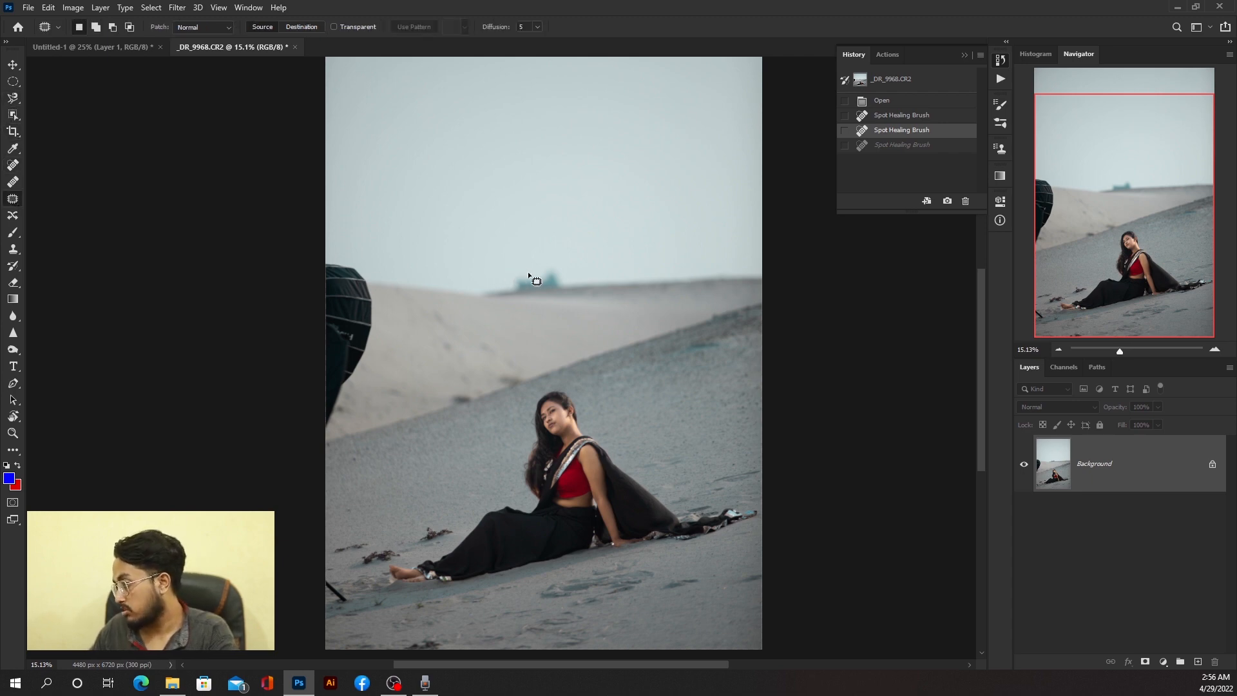
mouse_move(550, 265)
left_mouse_down()
mouse_move(508, 276)
mouse_move(528, 302)
mouse_move(565, 295)
mouse_move(531, 270)
mouse_move(554, 285)
mouse_move(644, 277)
left_mouse_up()
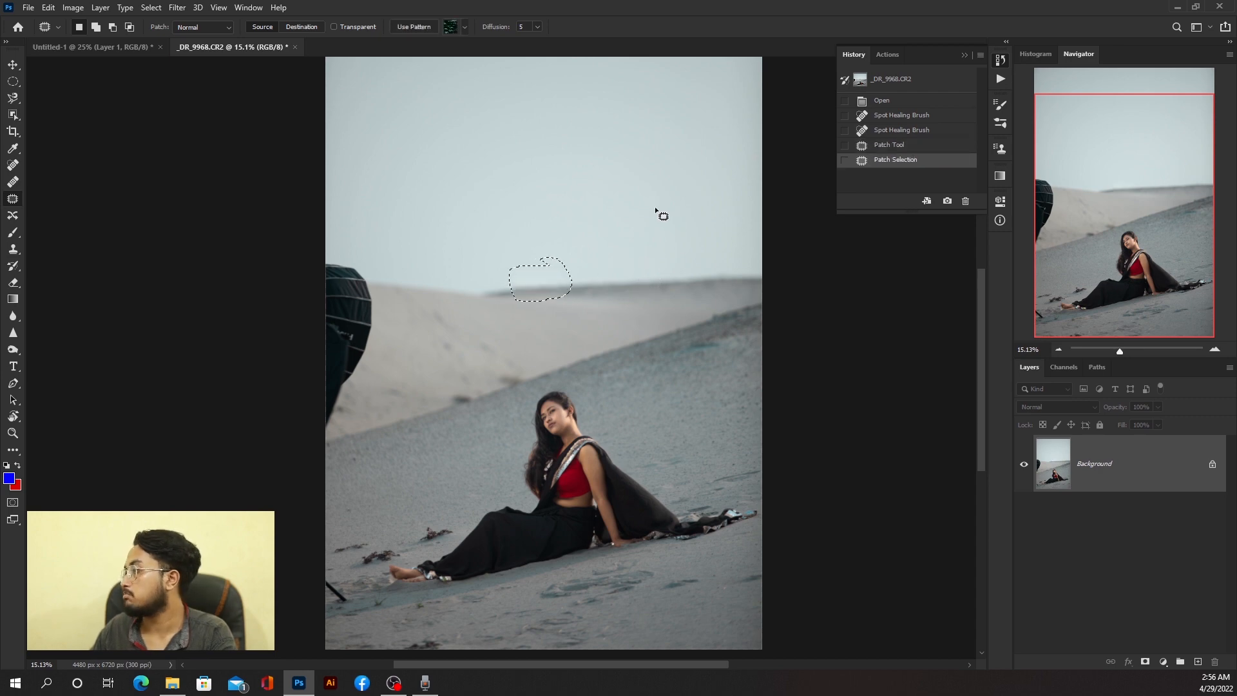
key("ctrl+d")
Step: Restore the patch selection on the horizon, patch it again from the horizon farther right, and deselect
scroll(516, 296, "up", 3)
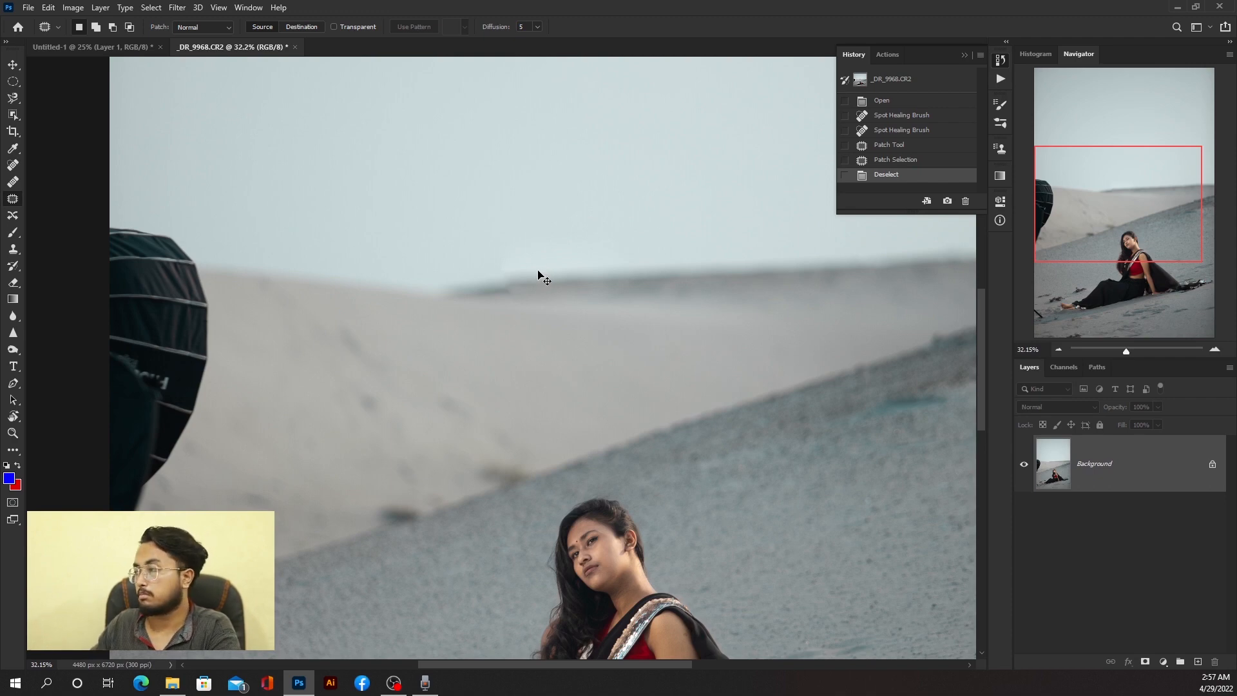
key("ctrl+z")
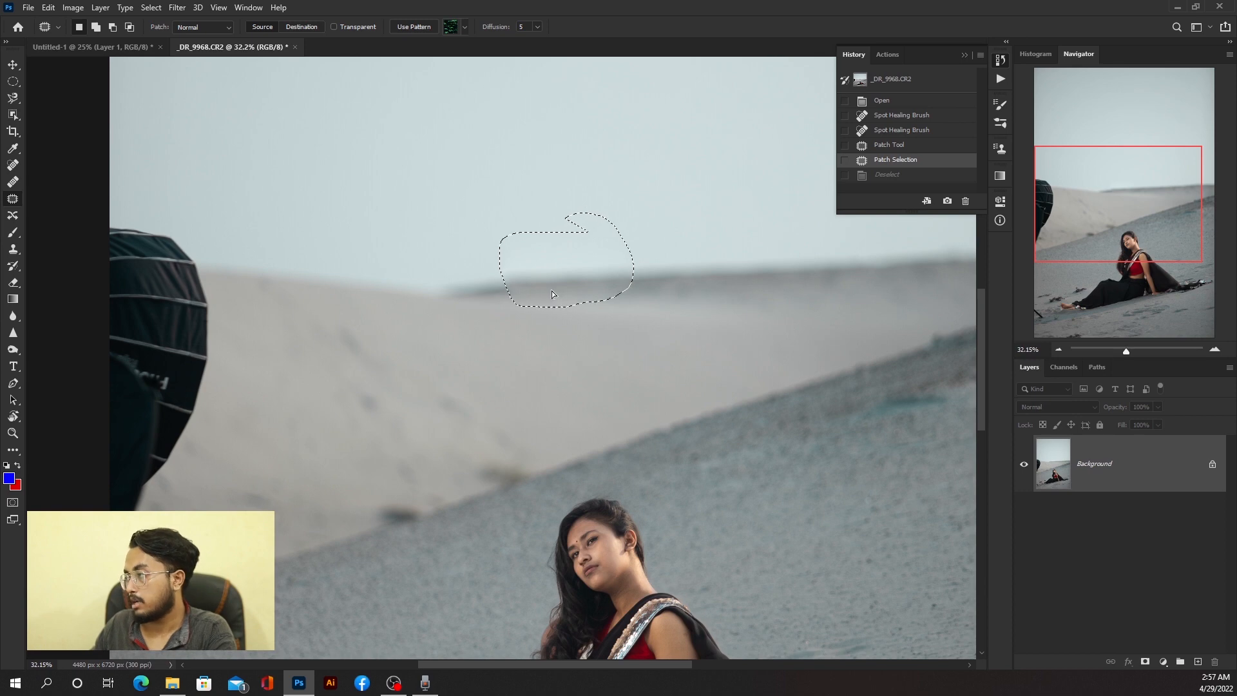
left_click_drag(601, 285, 743, 280)
key("ctrl+d")
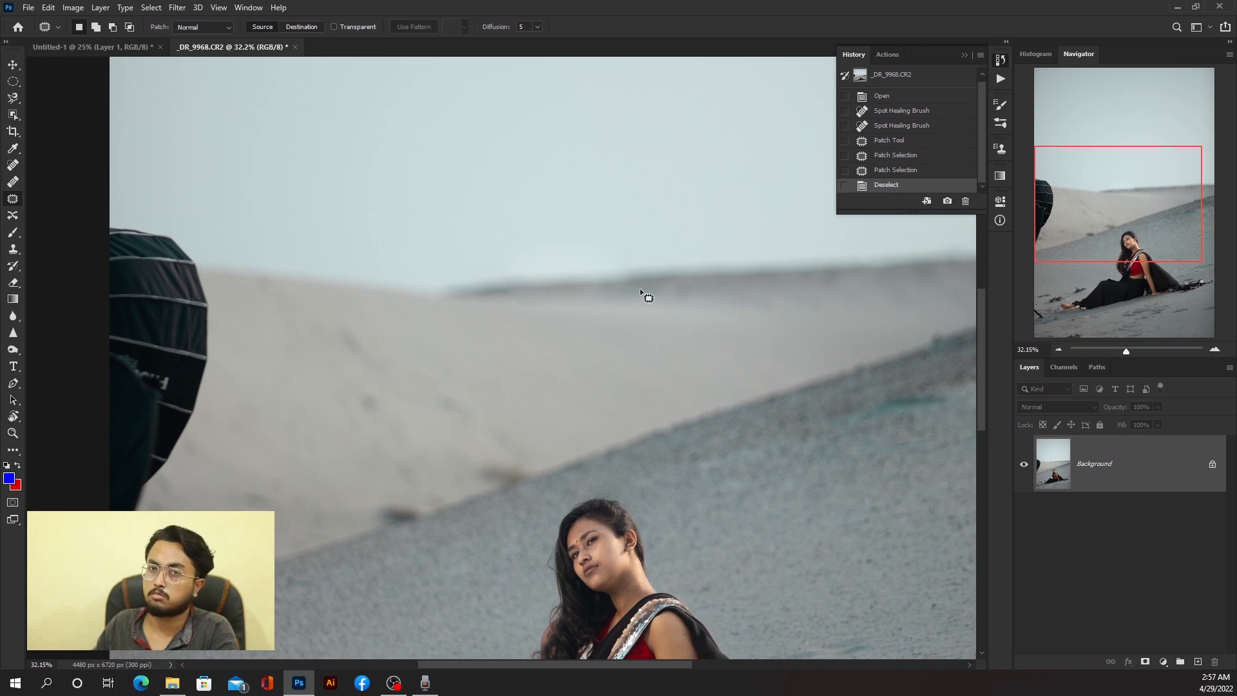
Step: Duplicate the retouched Background layer onto a new layer
scroll(590, 350, "down", 3)
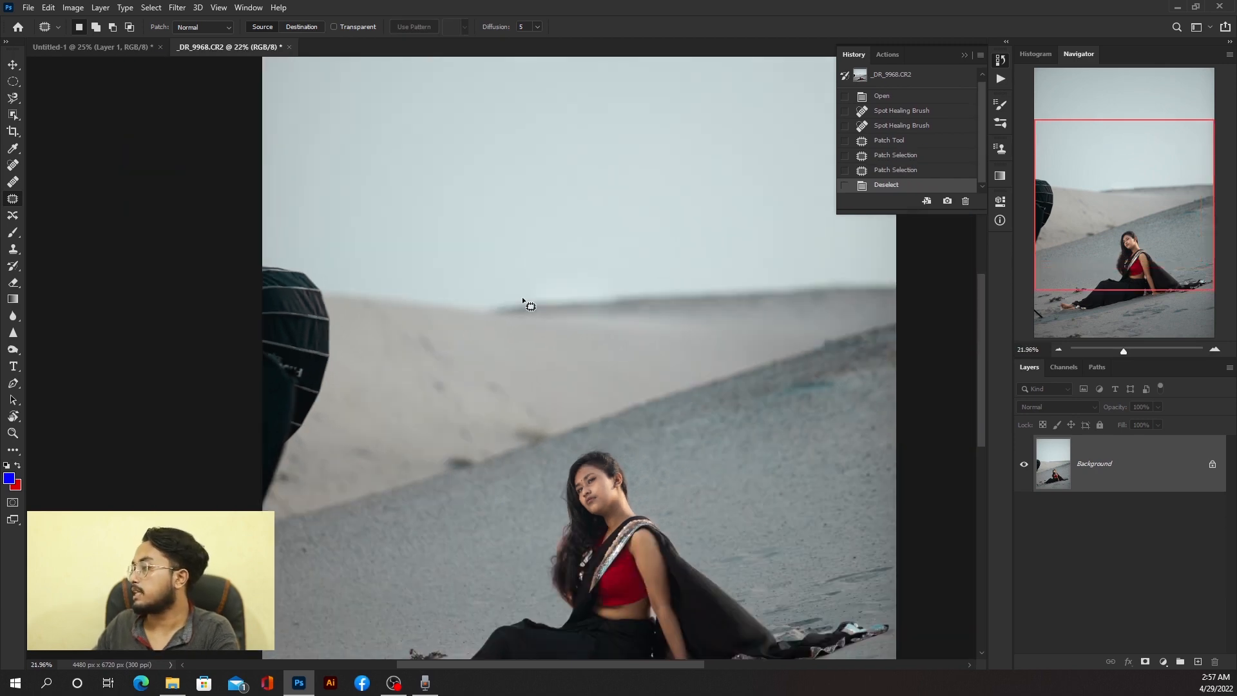
scroll(622, 339, "down", 2)
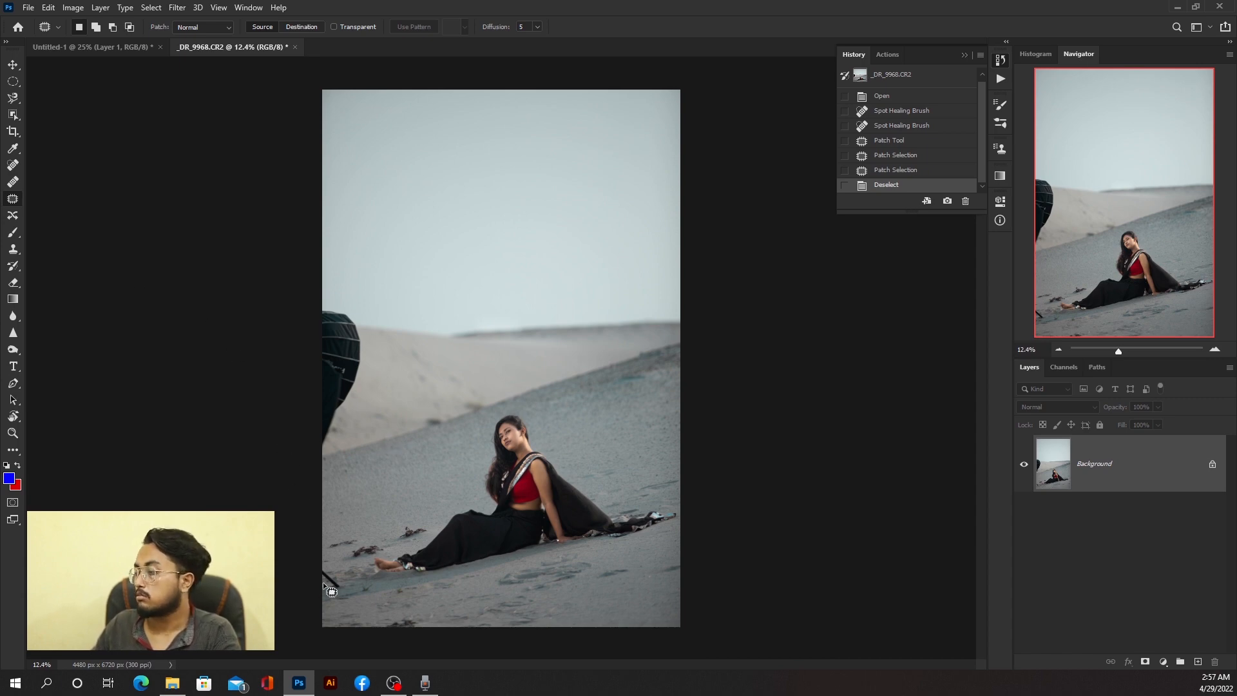
scroll(331, 438, "up", 3)
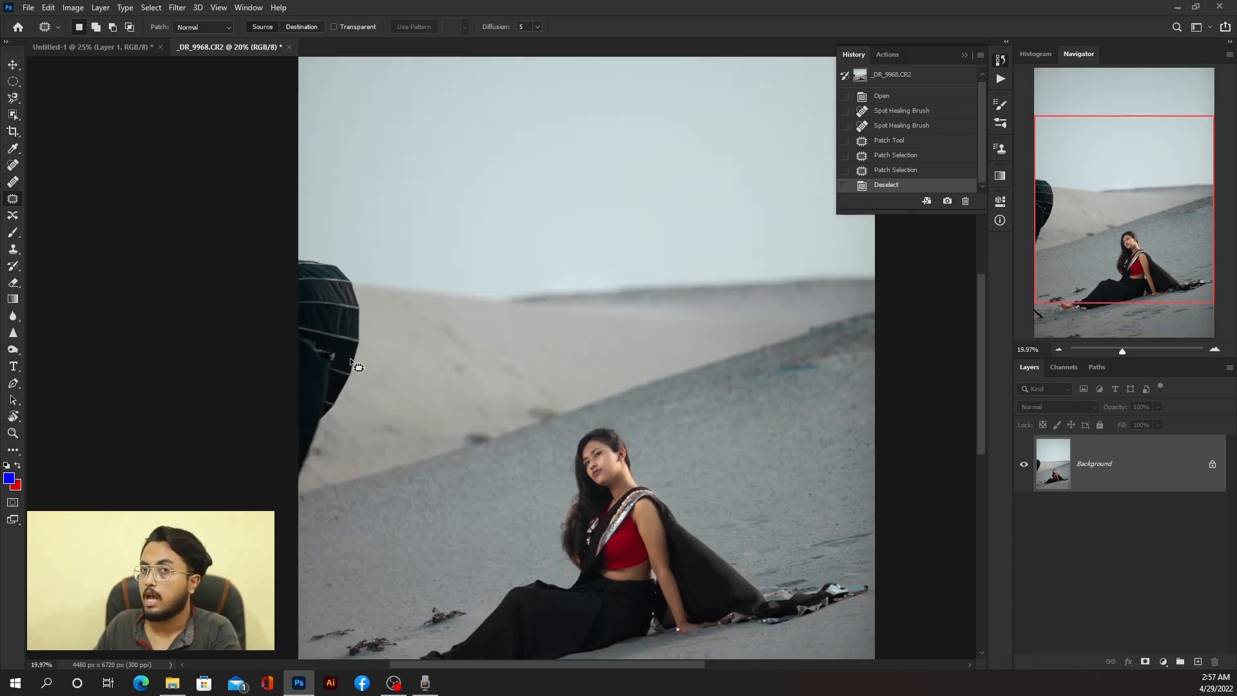
scroll(351, 360, "down", 3)
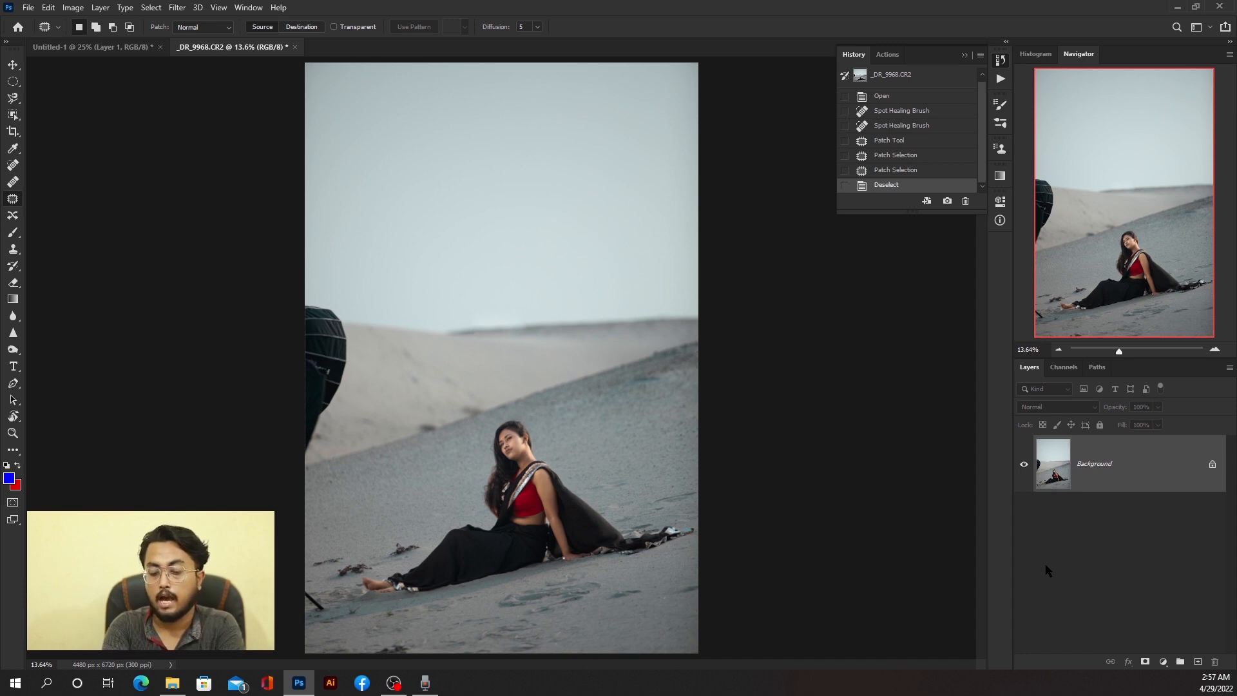
key("ctrl+j")
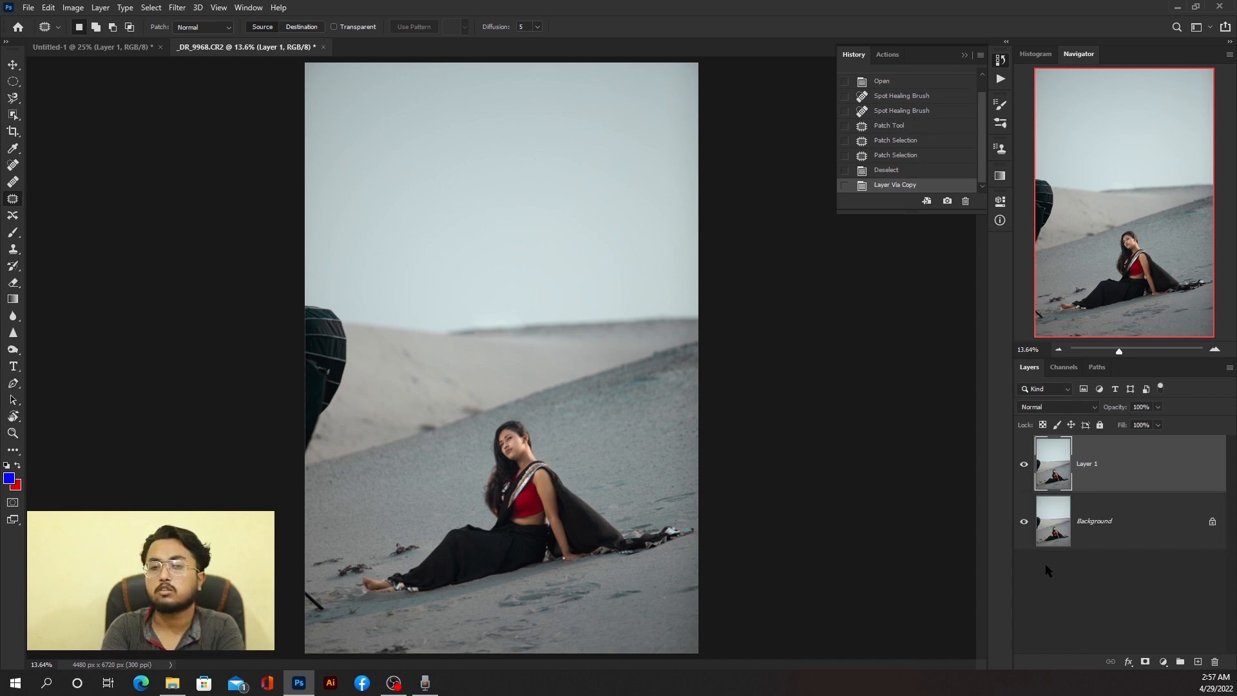
Step: Try making two further copies of the duplicated photo layer and undo both of them
key("ctrl+j")
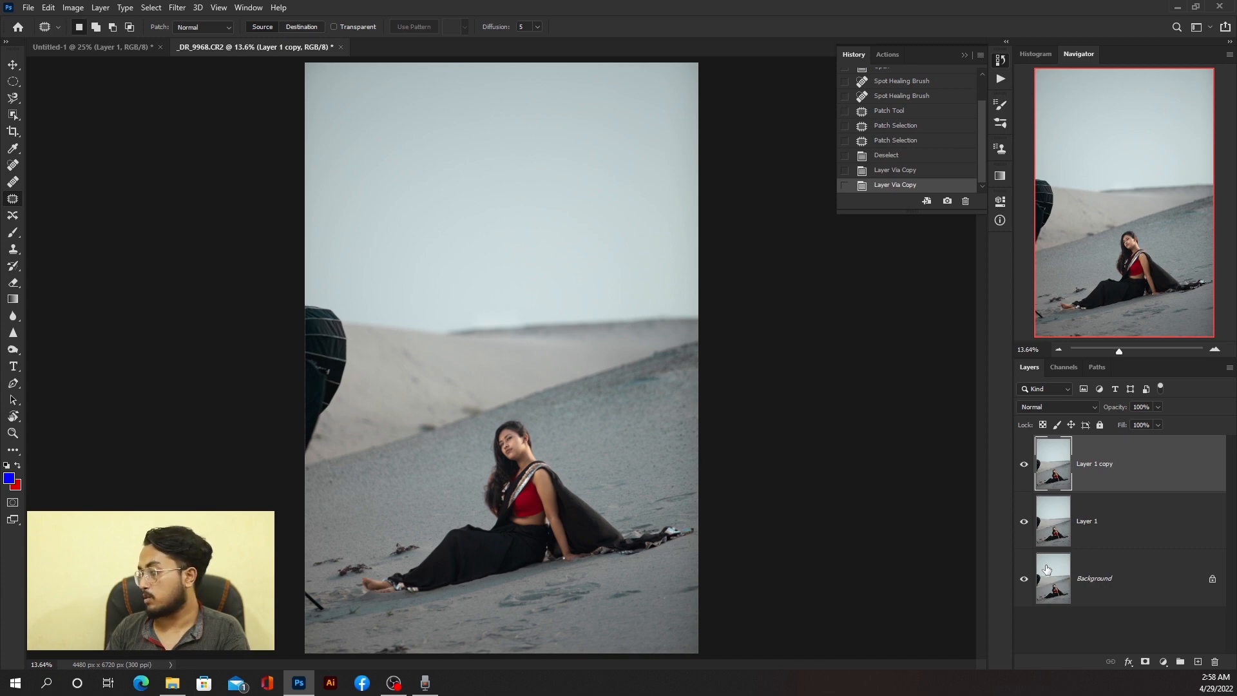
left_click_drag(1134, 475, 1198, 662)
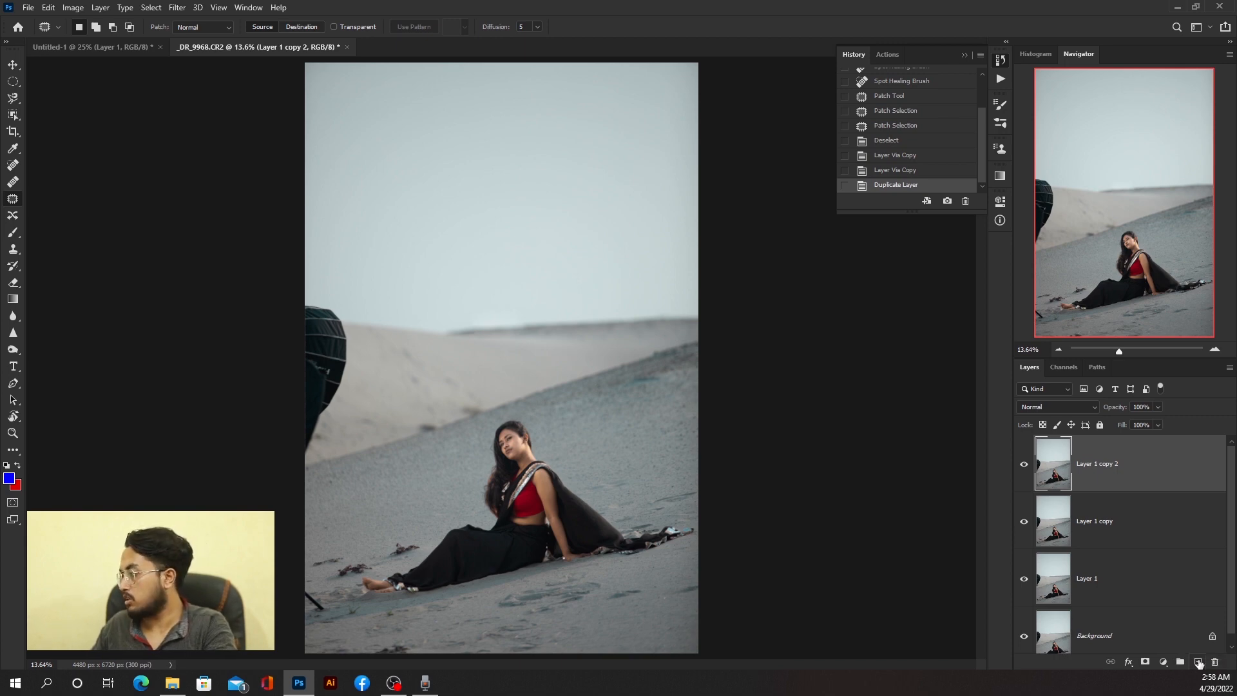
key("ctrl+z")
key("ctrl+z")
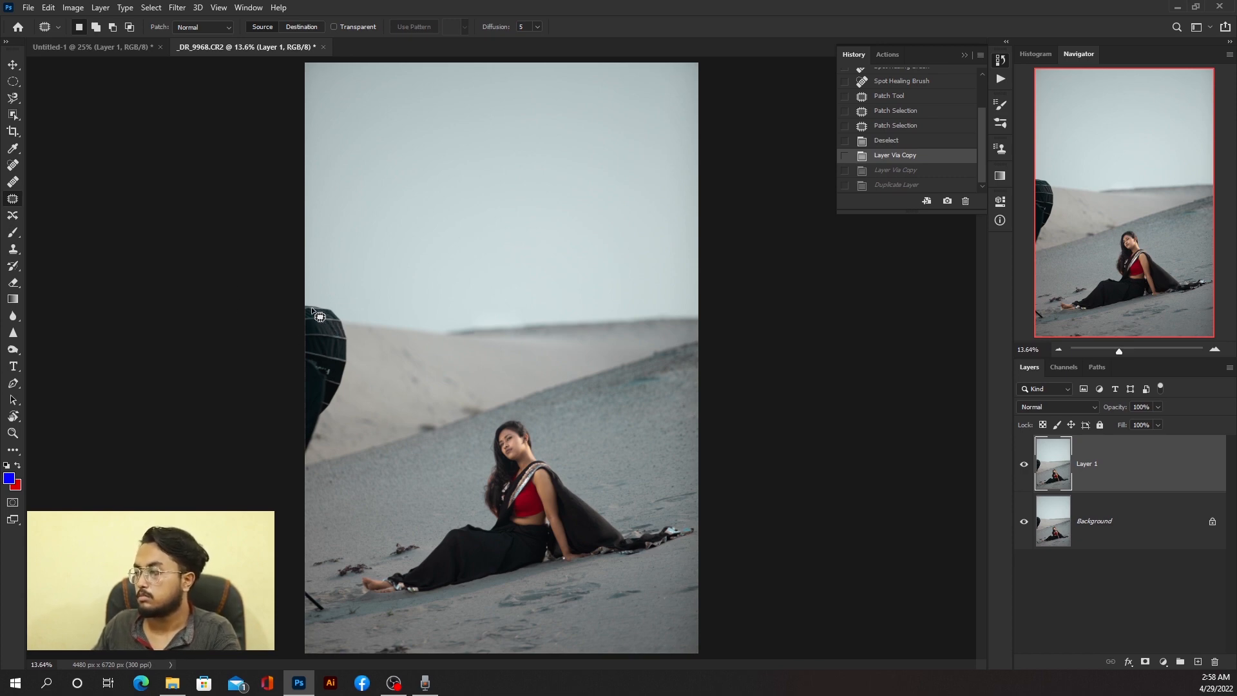
Step: Outline the dark balloon-like object at the photo's left edge with the Patch tool, replace it with the dunes to its right, and deselect
mouse_move(299, 297)
left_mouse_down()
mouse_move(348, 324)
mouse_move(350, 369)
mouse_move(317, 442)
mouse_move(283, 303)
left_mouse_up()
left_click_drag(350, 347, 396, 351)
key("ctrl+d")
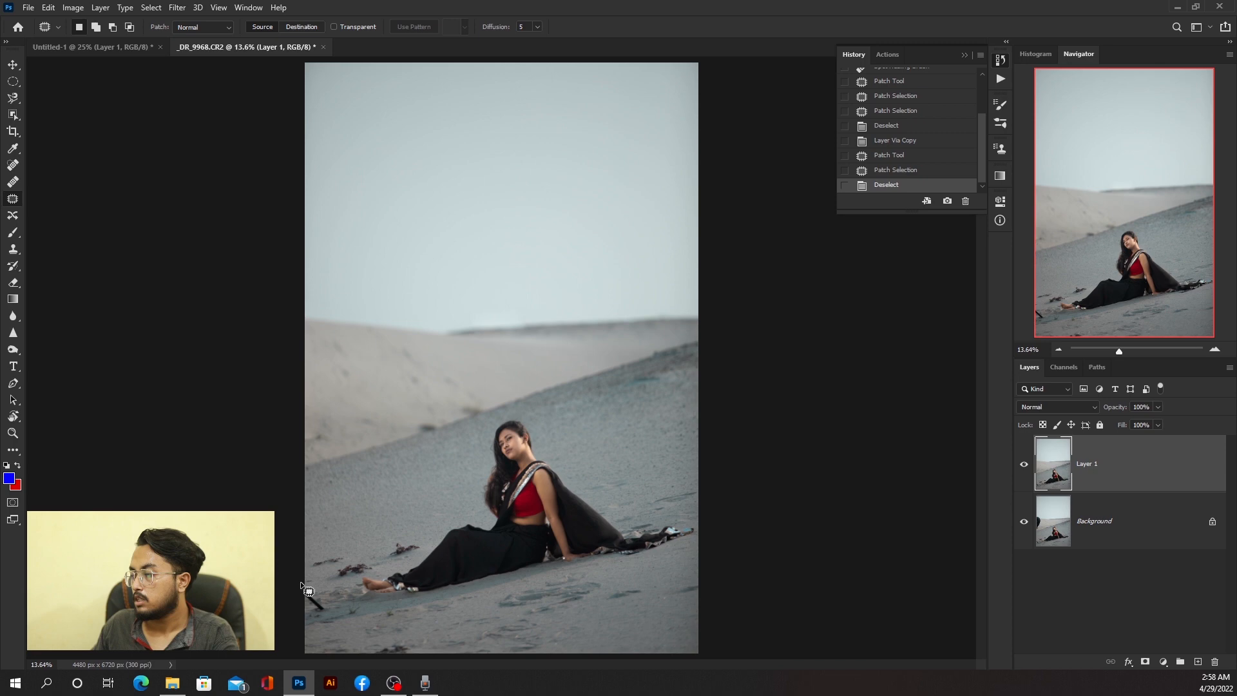
Step: Outline the dark pole near the photo's lower-left edge, patch it with clean sand from above, and deselect
left_click_drag(301, 583, 302, 585)
left_click_drag(314, 598, 340, 529)
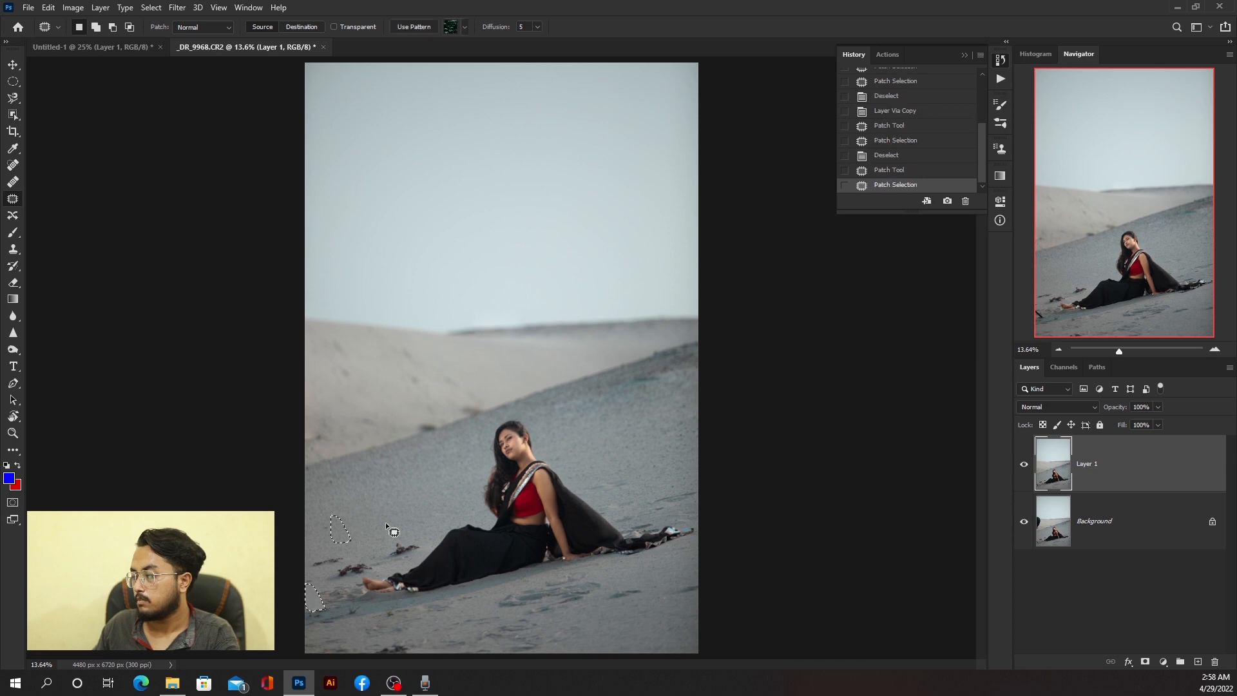
key("ctrl+d")
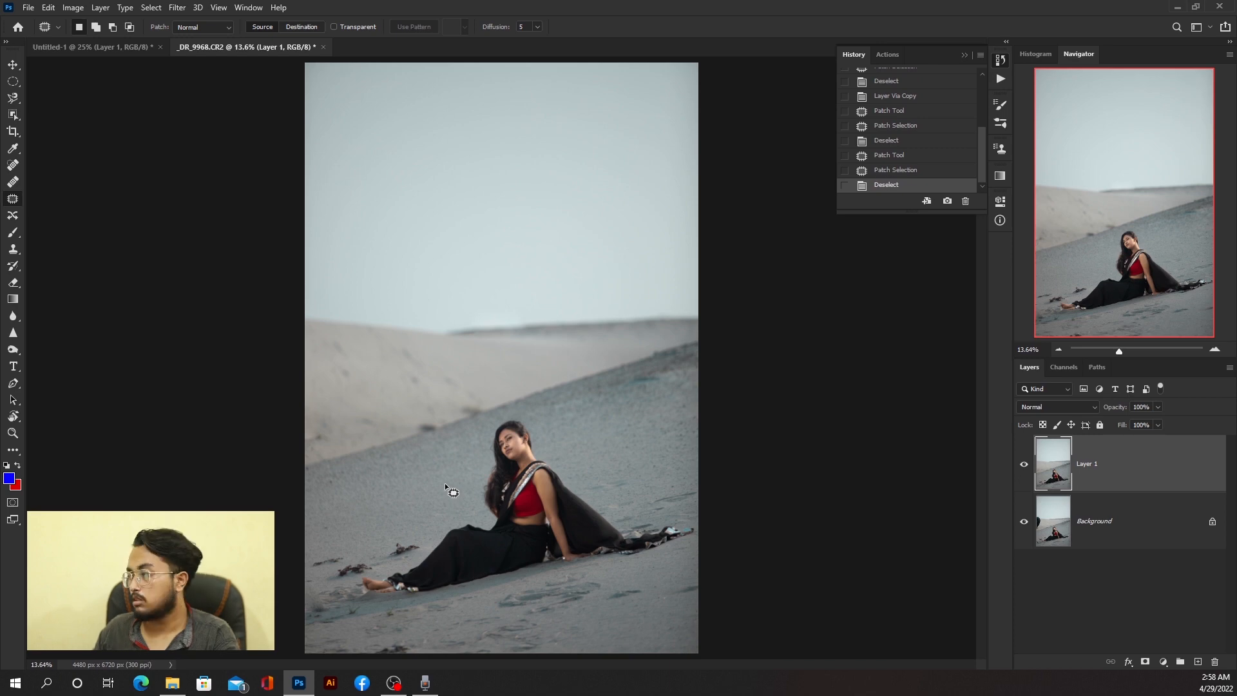
Step: Undo both patches back to the selection around the dark balloon-like object
key("ctrl+z")
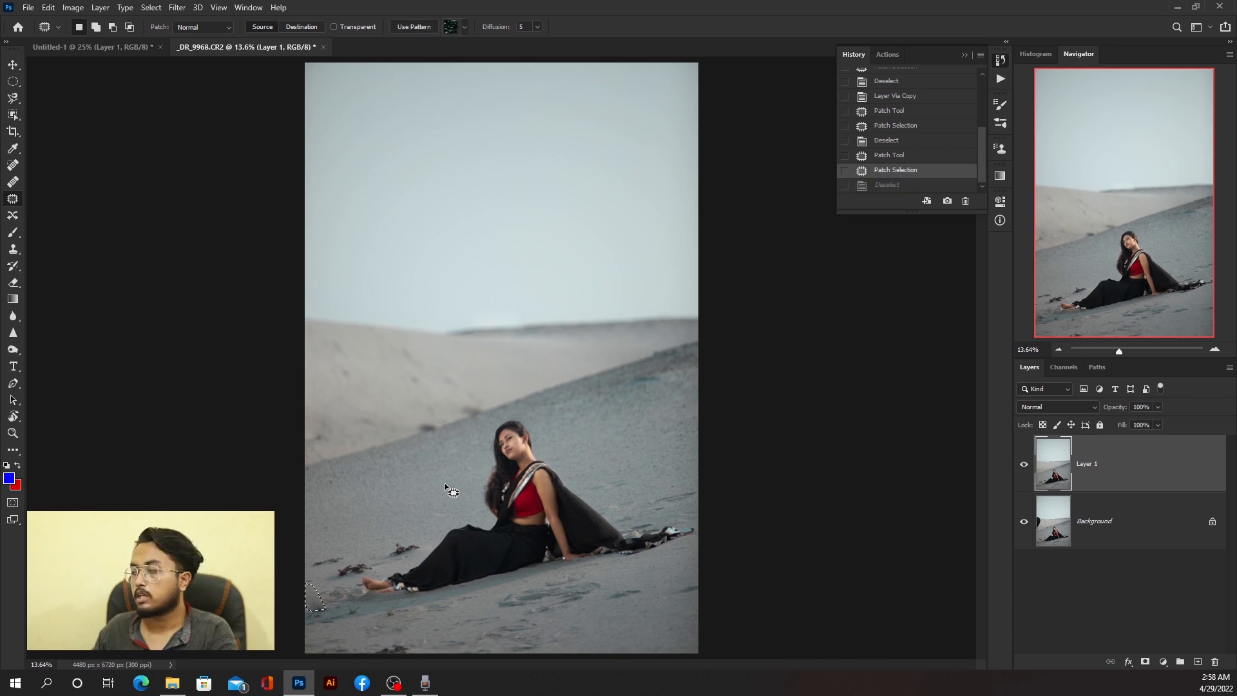
key("ctrl+z")
key("ctrl+z")
key("ctrl+z")
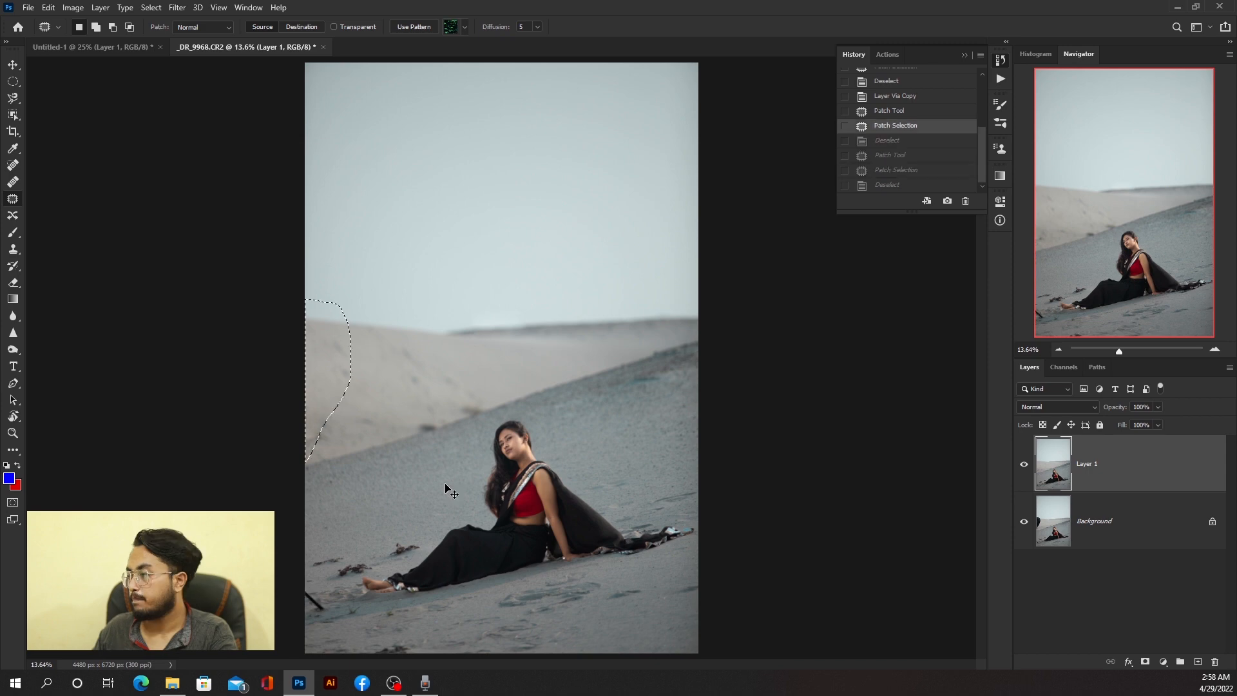
key("ctrl+z")
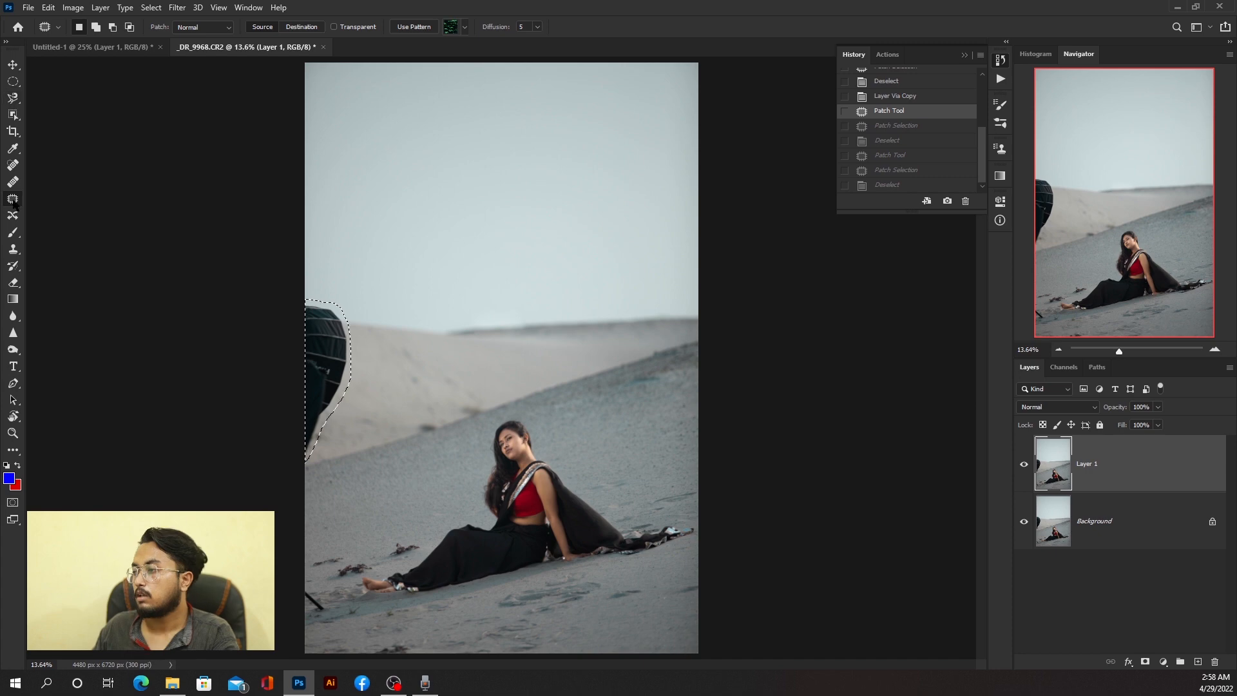
Step: Add the dark pole and the three debris clumps beside the woman's feet to the selection with the Lasso tool
left_click(13, 97)
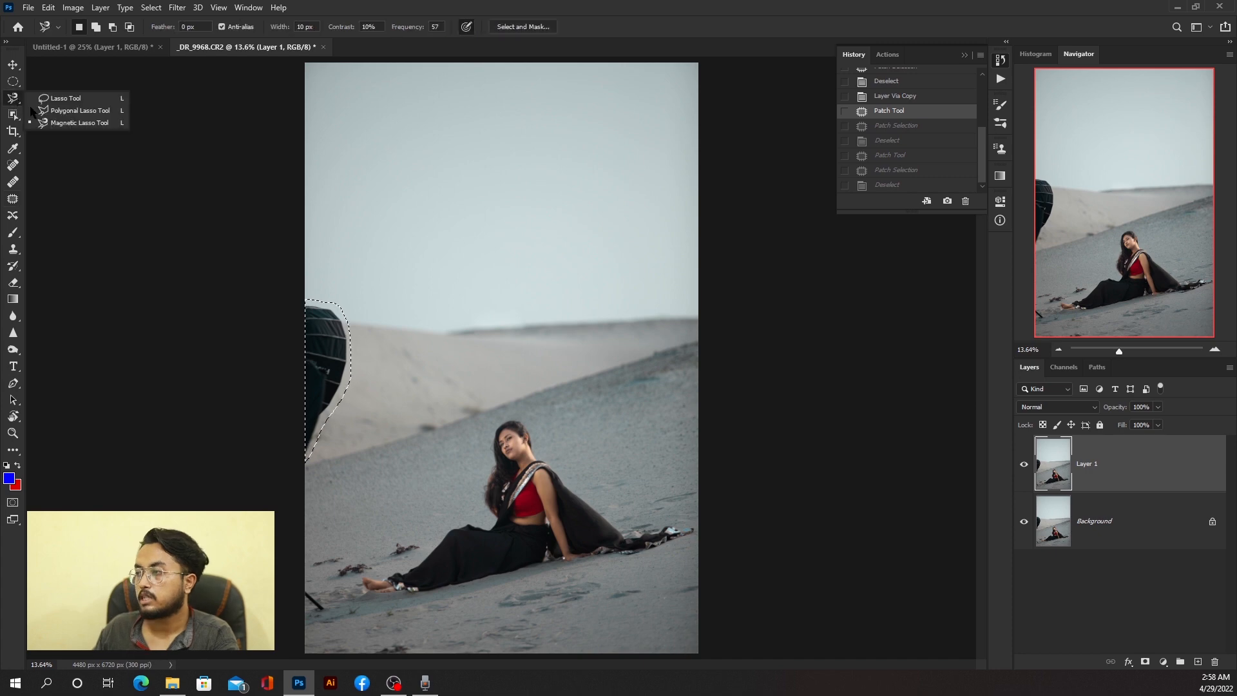
left_click(63, 97)
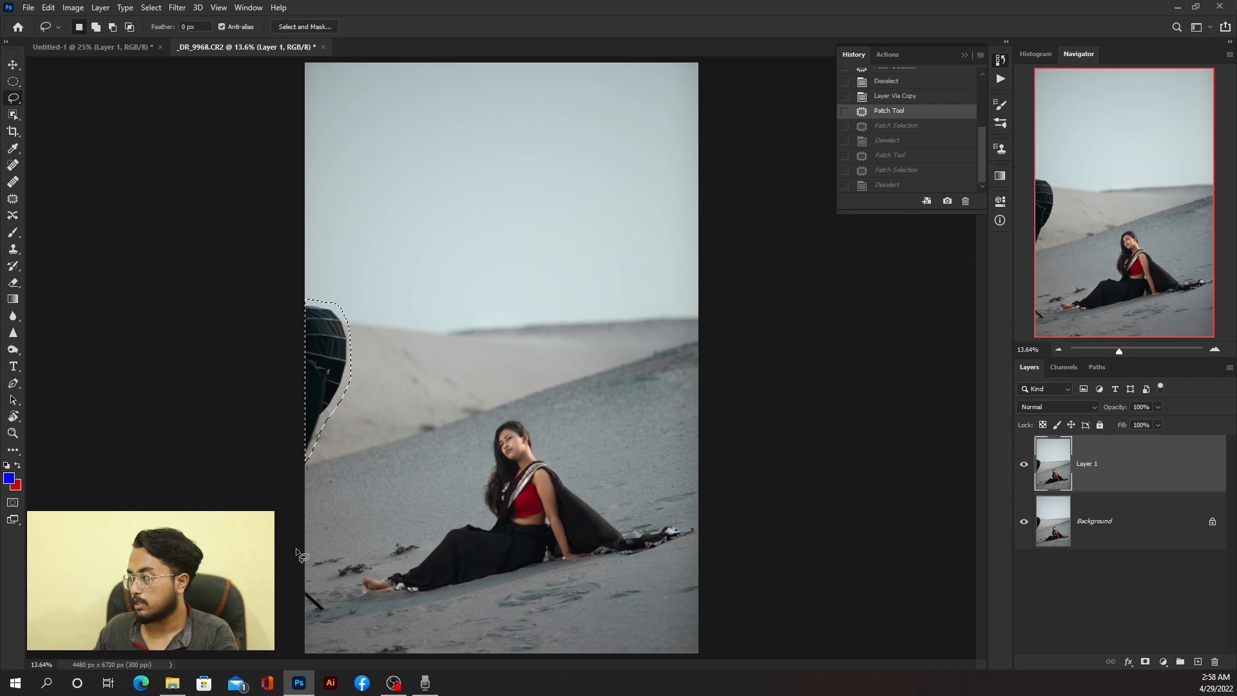
key("shift")
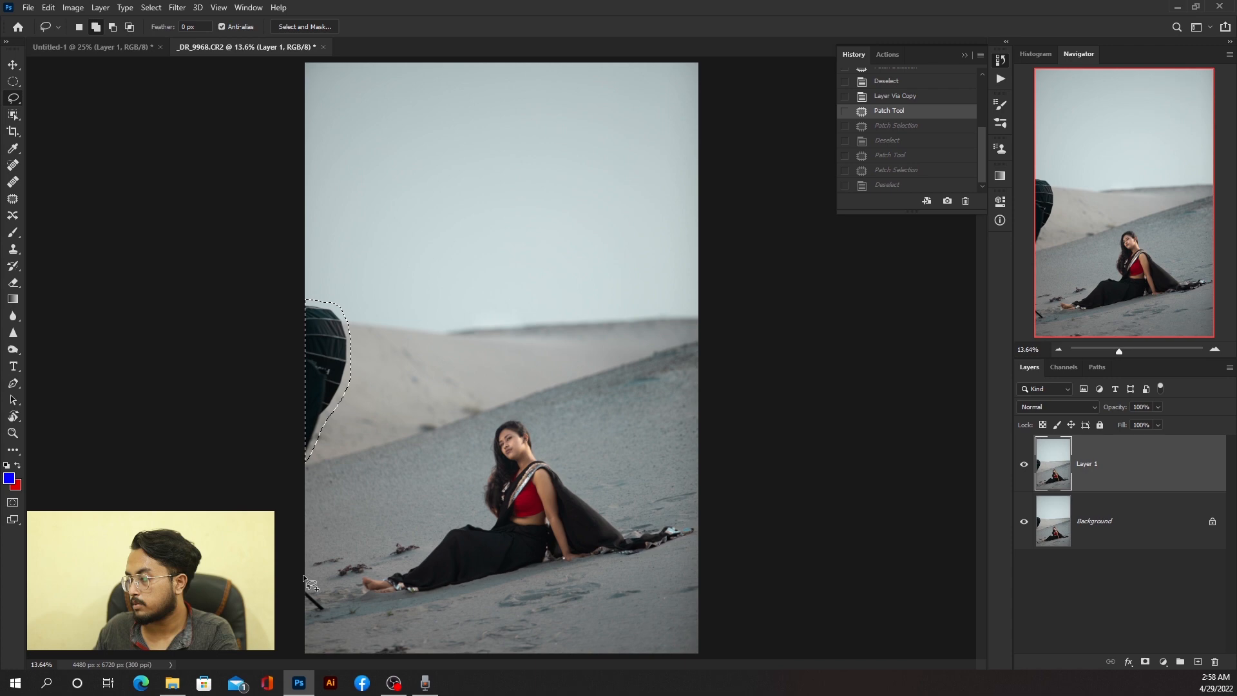
left_click_drag(303, 574, 304, 612)
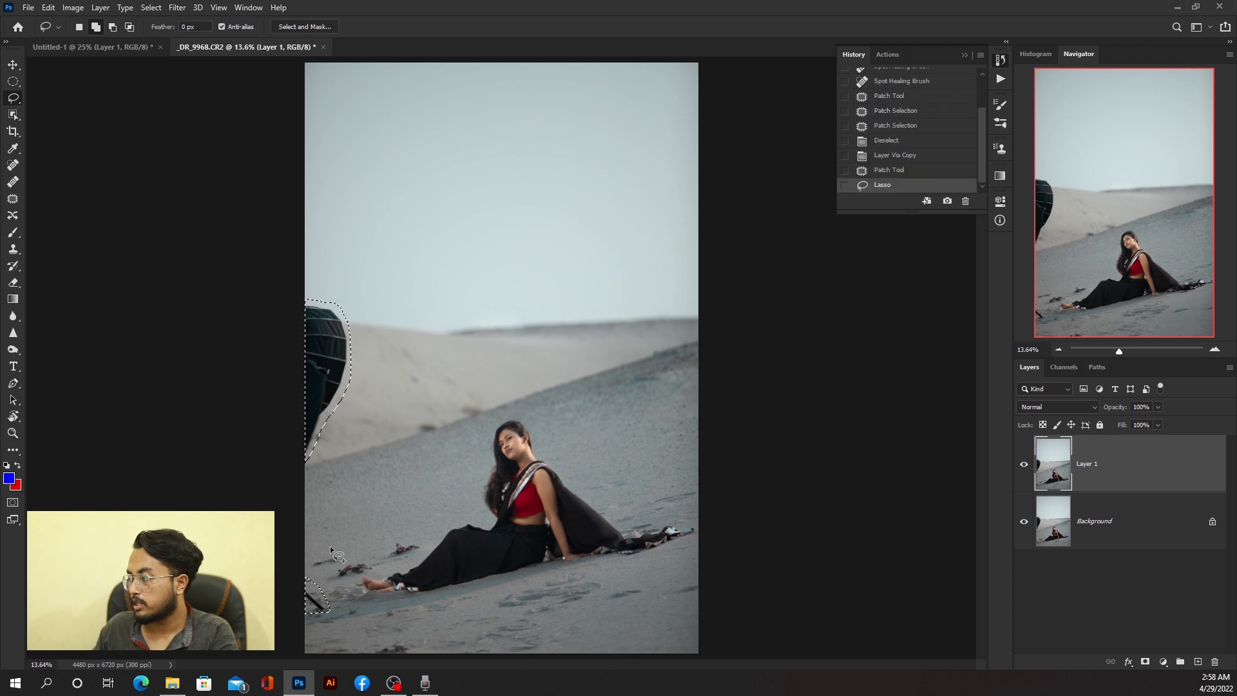
left_click_drag(330, 548, 334, 552)
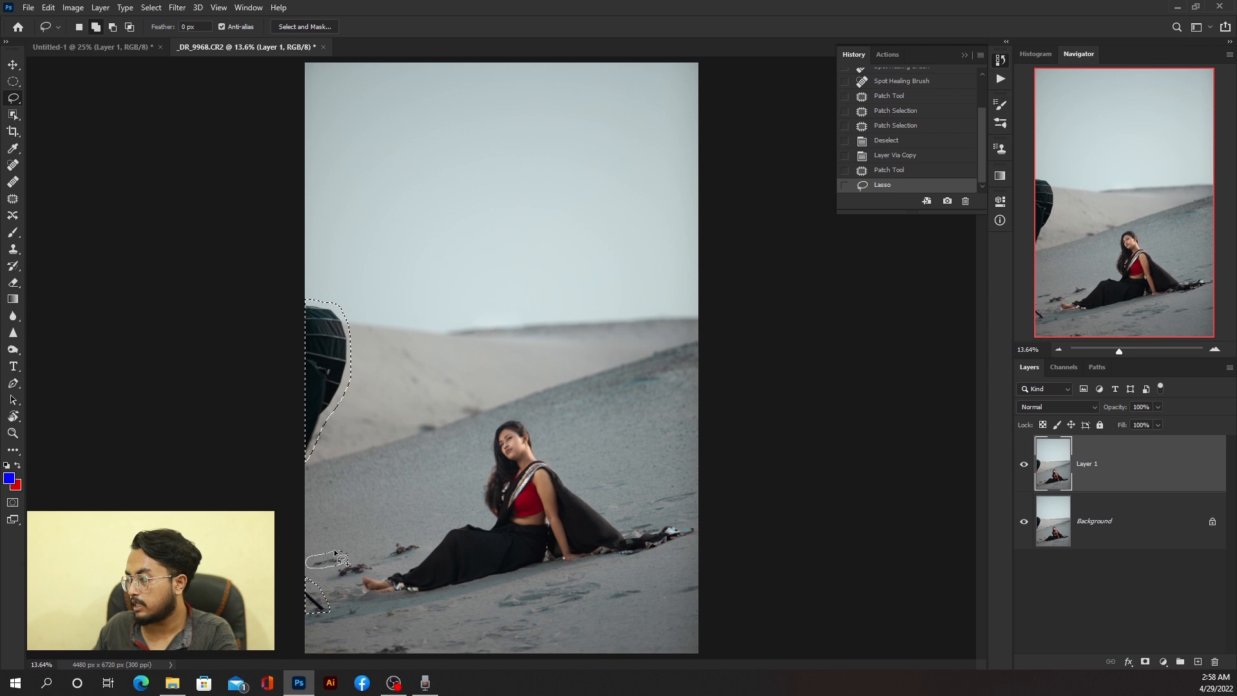
left_click_drag(334, 552, 336, 553)
left_click_drag(330, 567, 362, 560)
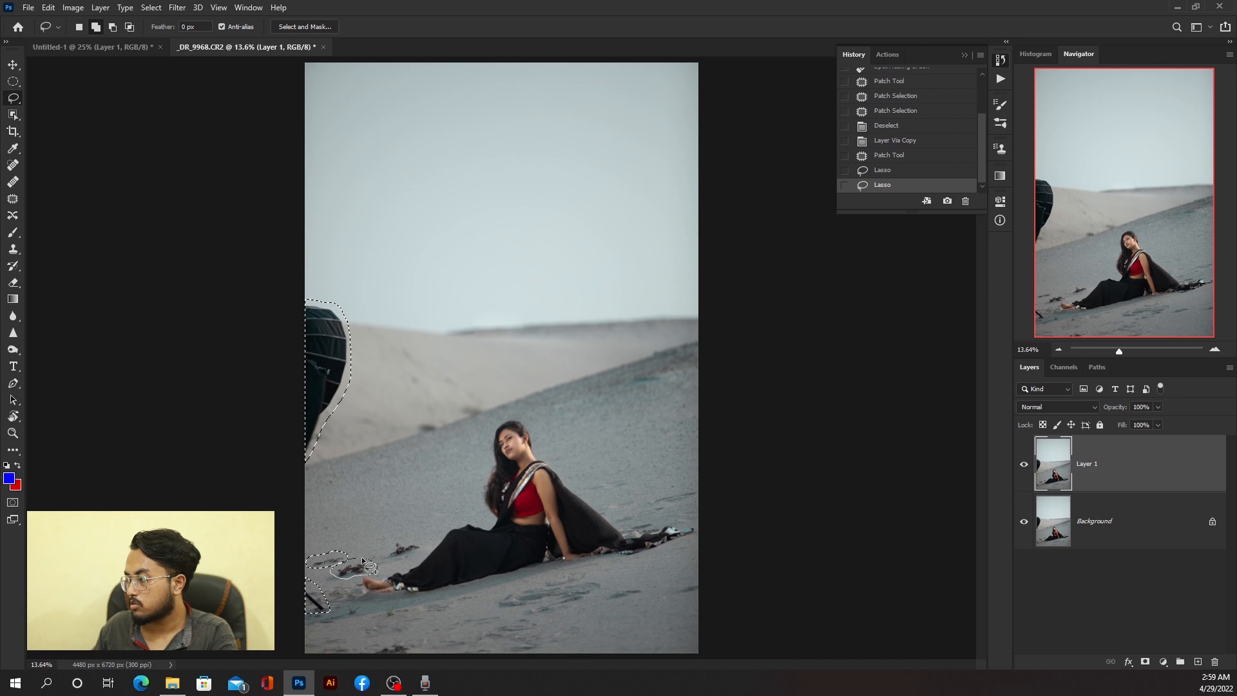
left_click_drag(363, 560, 331, 567)
left_click_drag(385, 544, 387, 546)
Step: Add the two dark spots on the far dune and the debris at the photo's bottom edge to the selection
left_click_drag(417, 428, 420, 430)
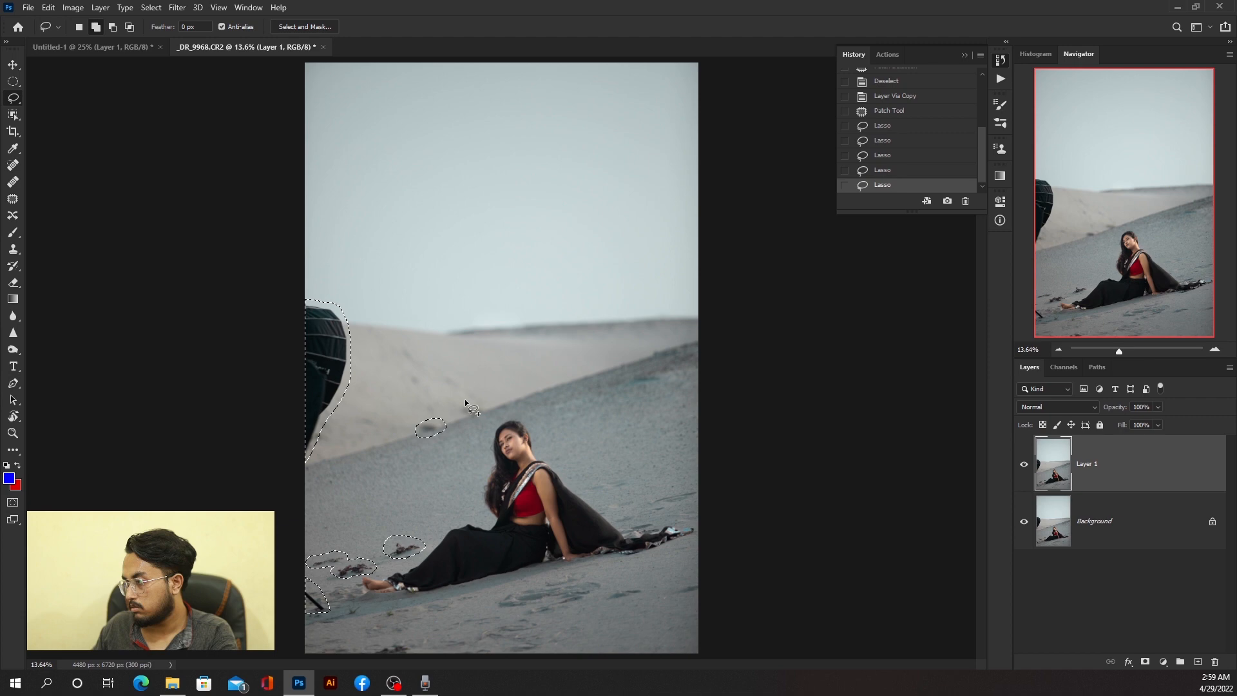
left_click_drag(465, 401, 464, 405)
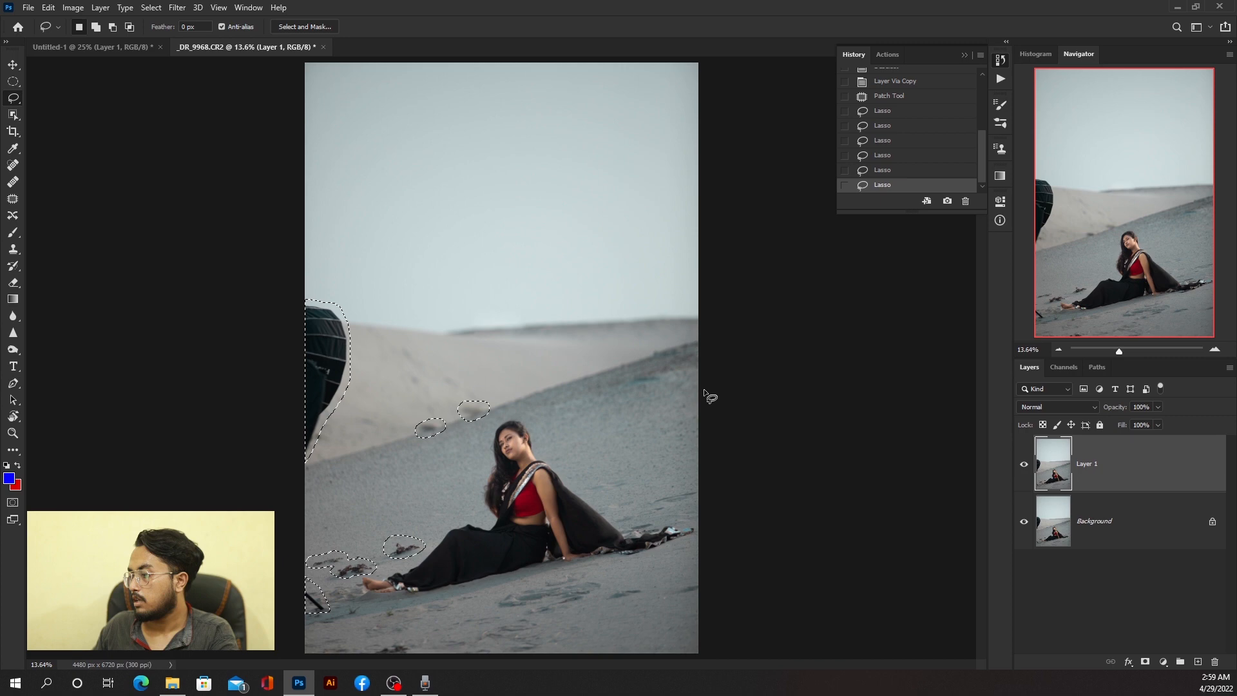
left_click_drag(420, 644, 416, 652)
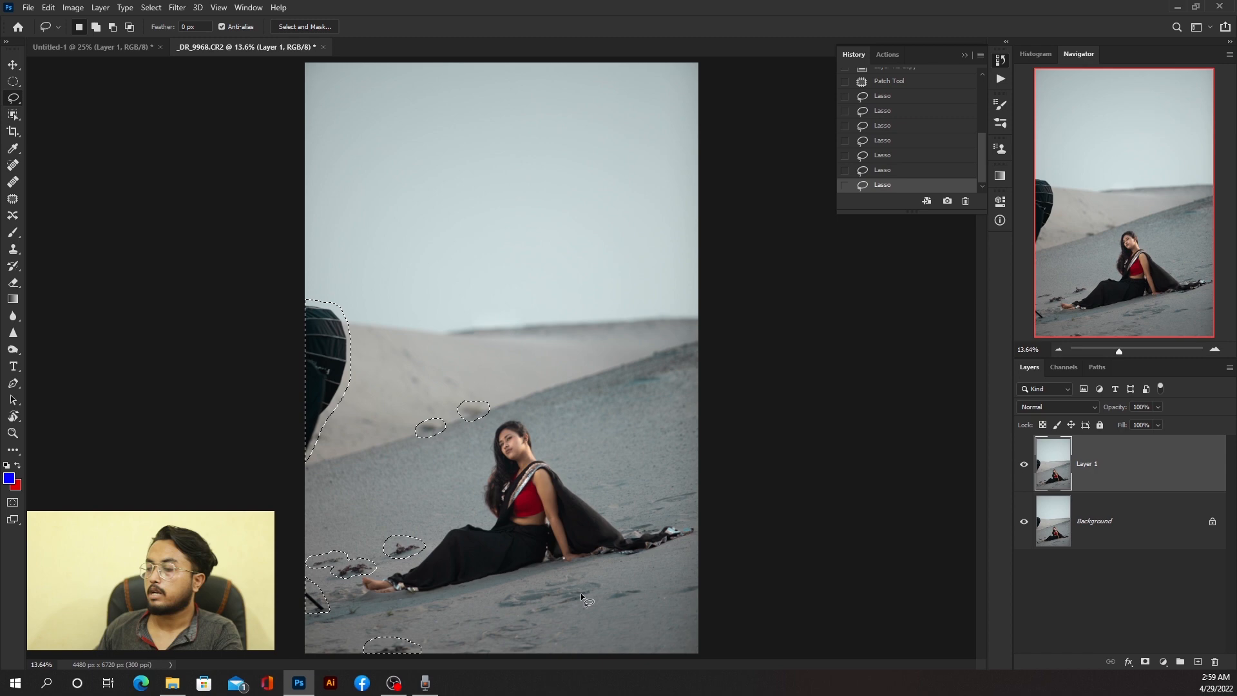
Step: Fill the selected areas with Content-Aware contents in Normal mode at 100% opacity, then deselect
key("shift+F5")
left_click(239, 181)
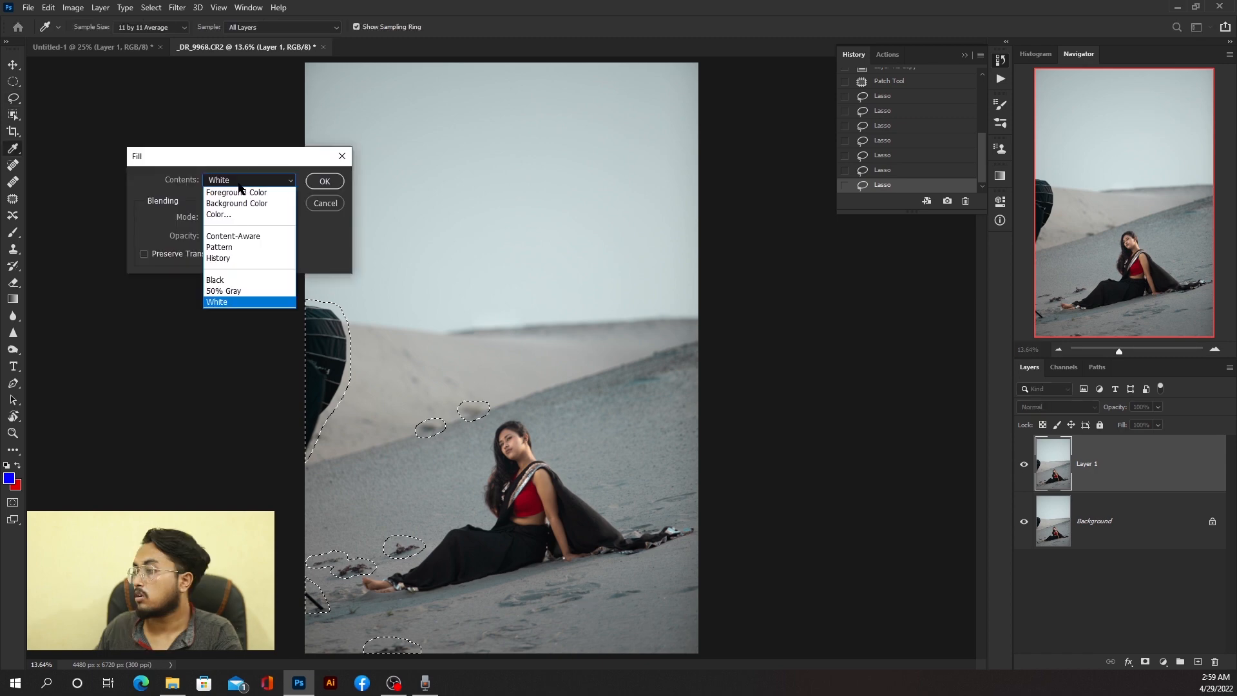
left_click(233, 236)
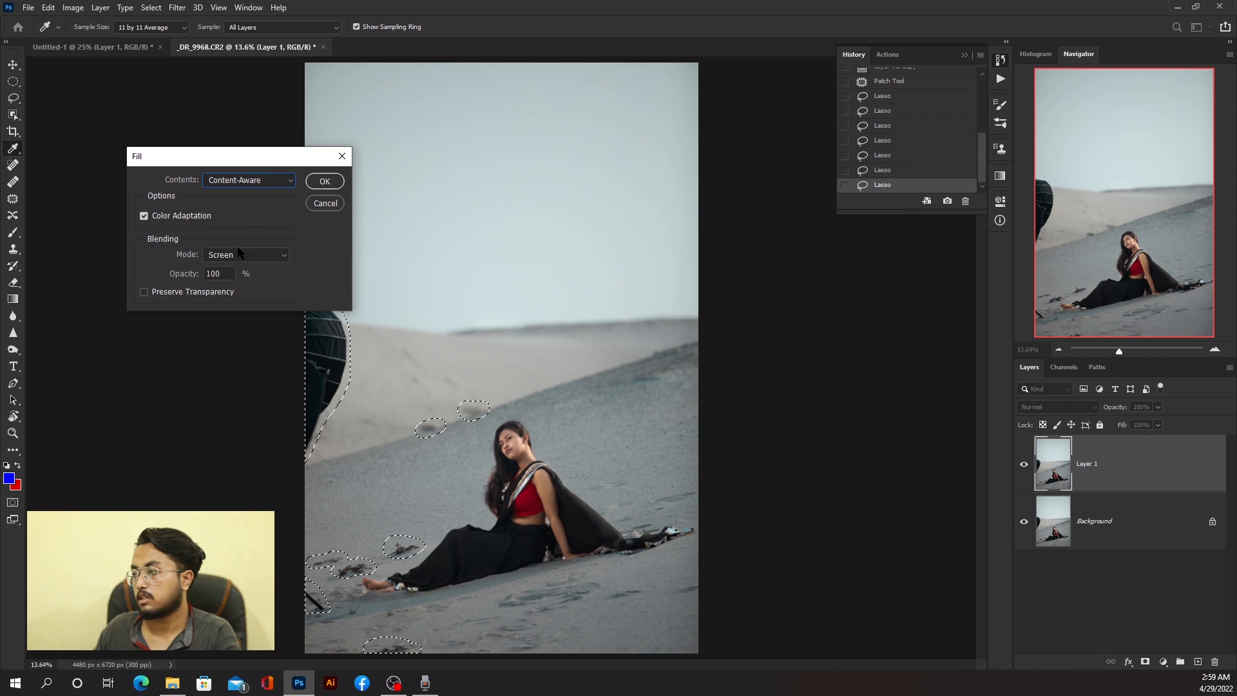
left_click(239, 254)
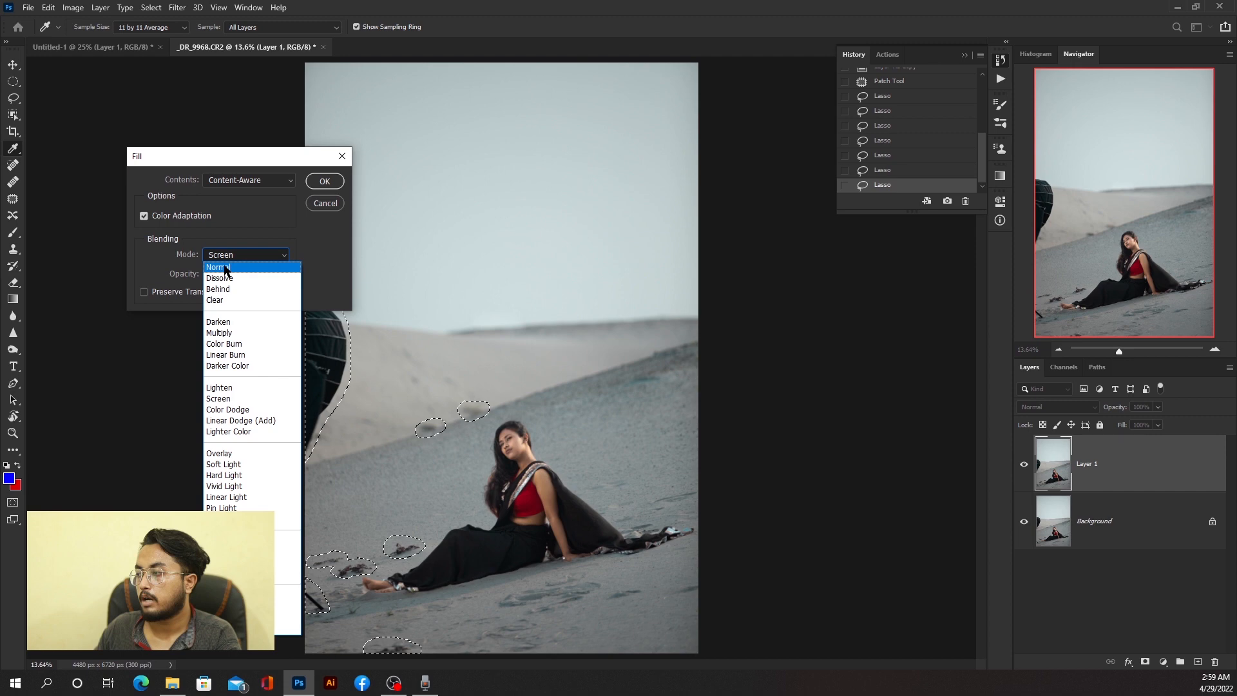
left_click(222, 267)
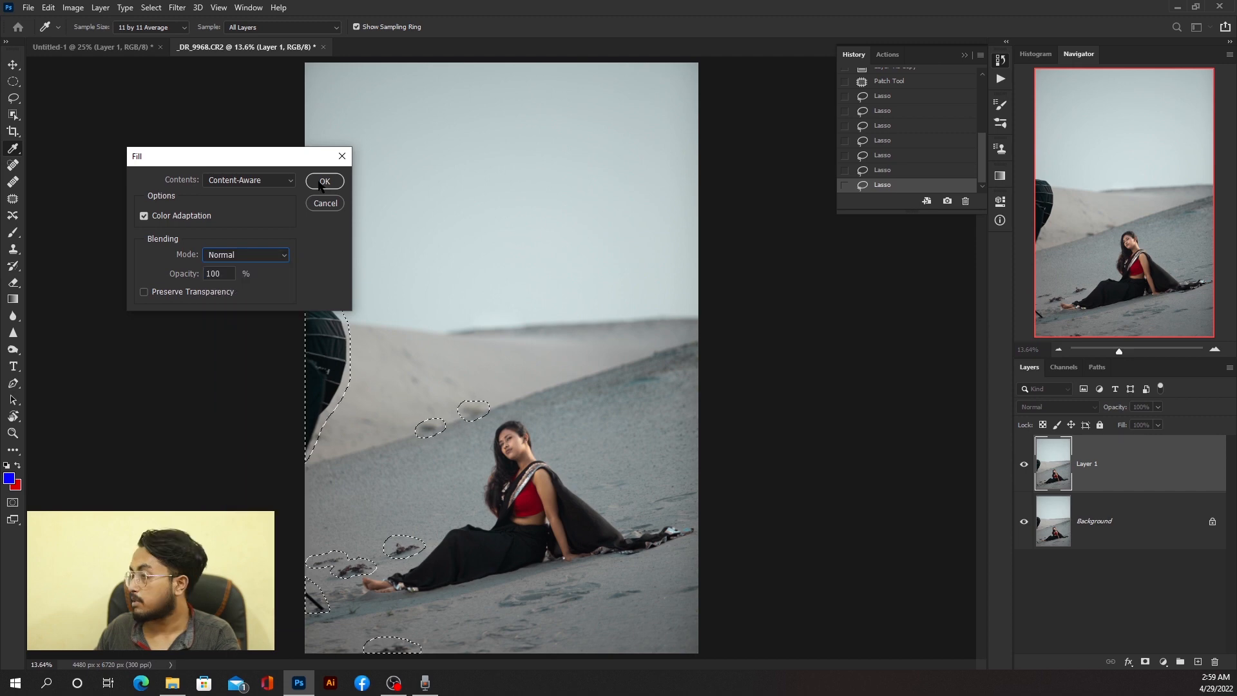
left_click(323, 182)
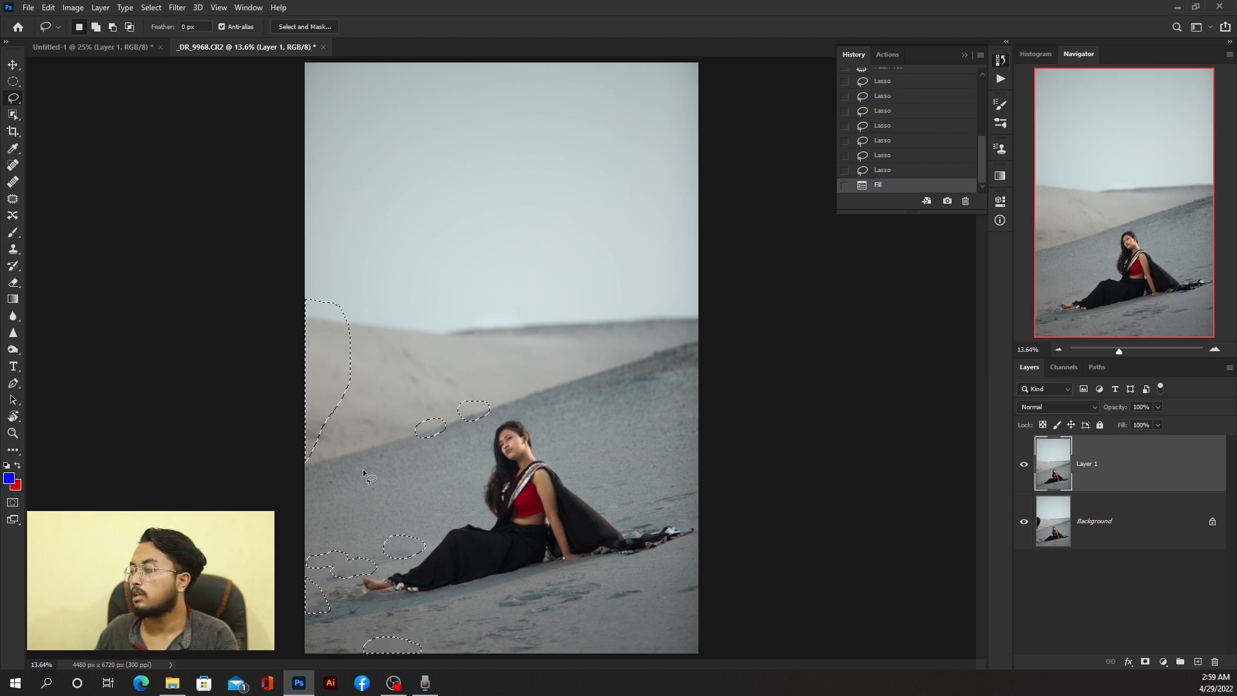
key("ctrl+d")
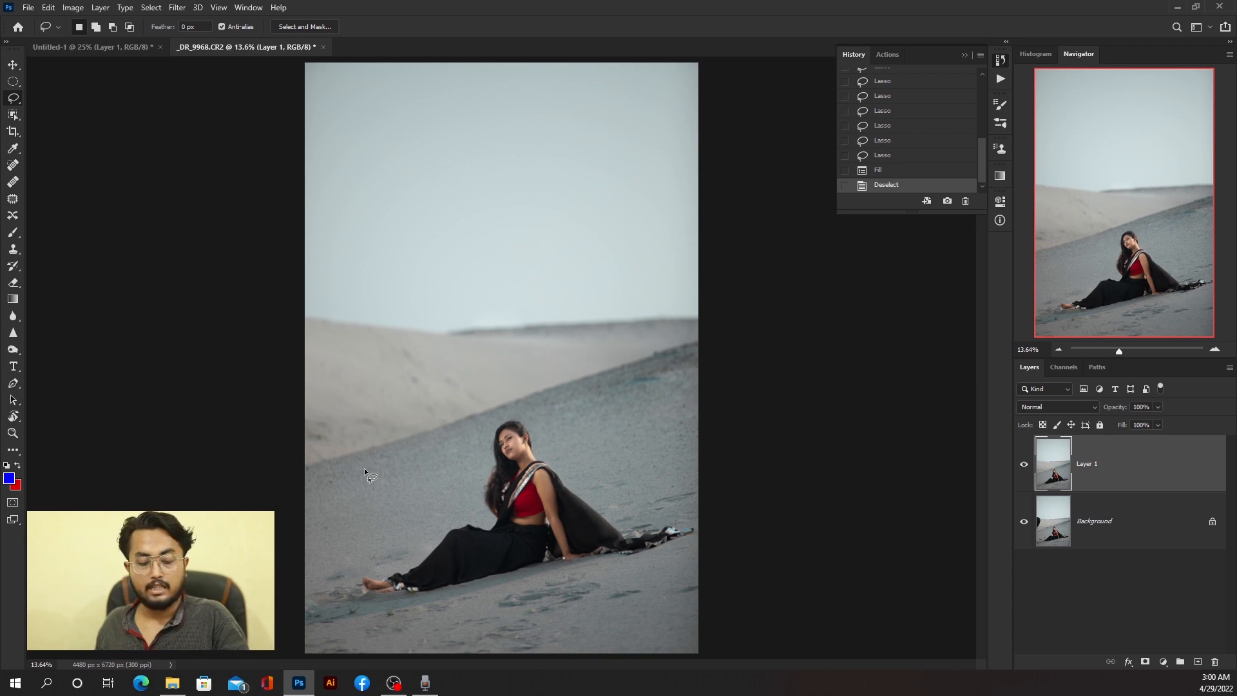
Step: Undo the Content-Aware fill and the last lasso addition, and clear the remaining selection
key("ctrl+z")
key("ctrl+z")
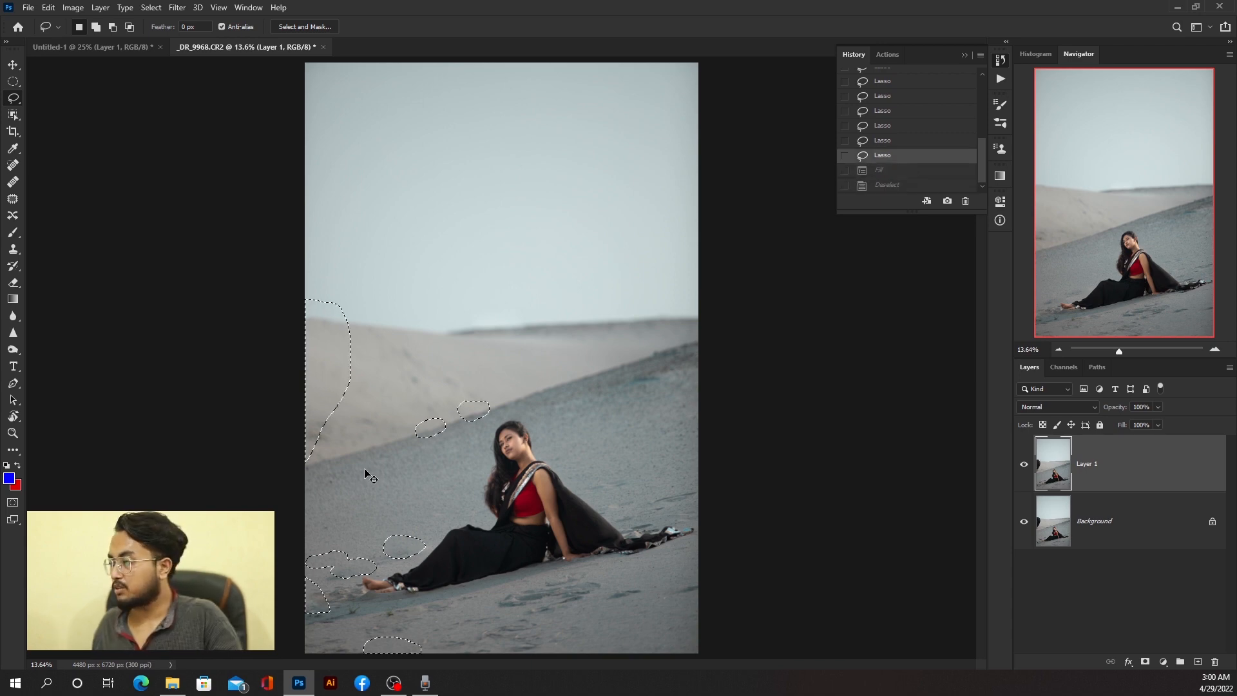
key("ctrl+z")
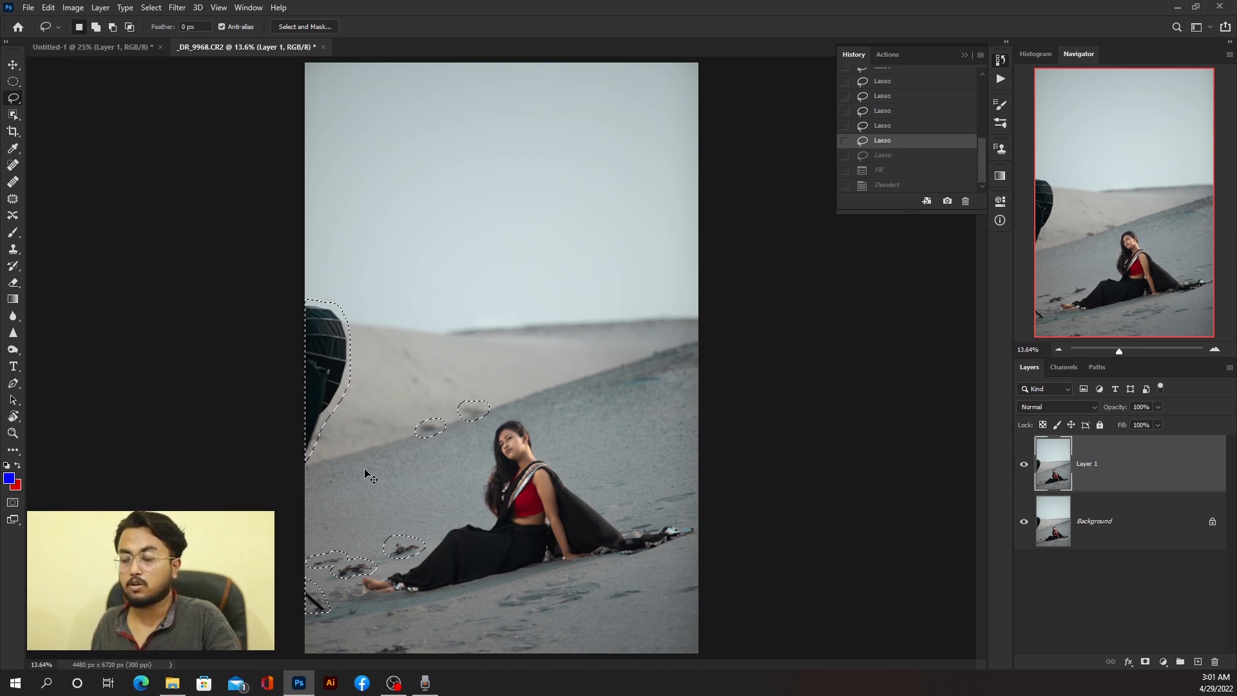
key("ctrl+d")
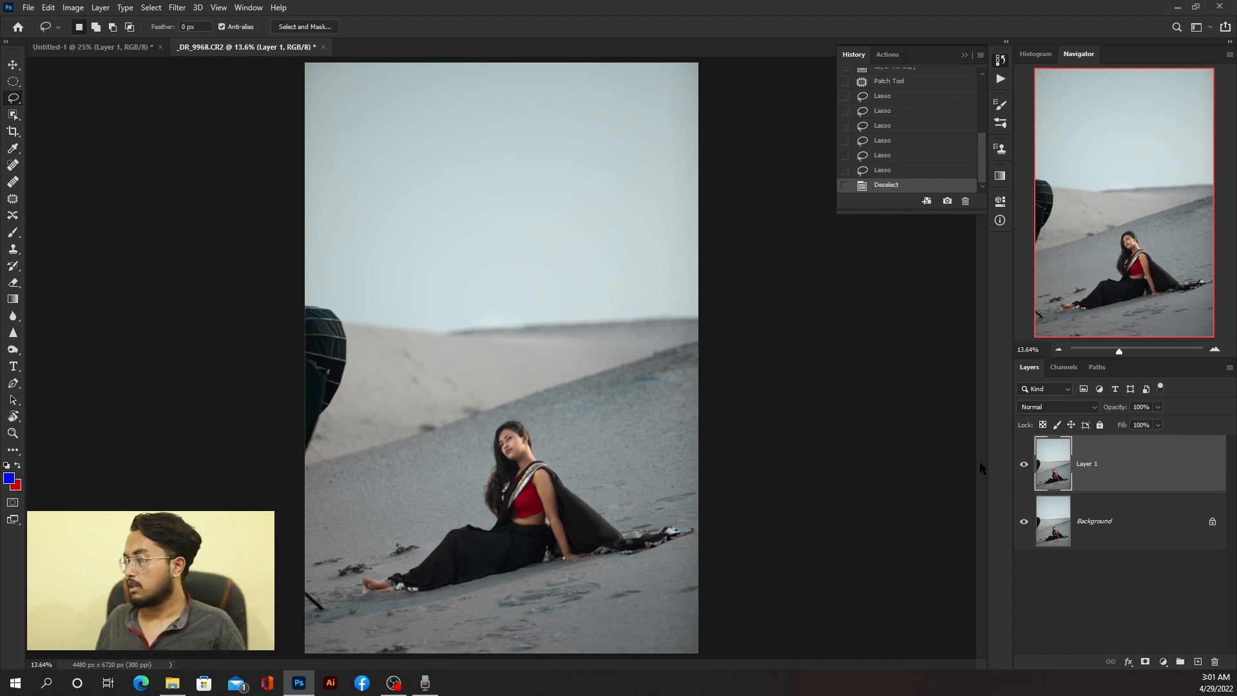
Step: Reset the colours to default, enter Quick Mask mode, choose the Brush tool, and fill the whole mask with black
key("d")
key("q")
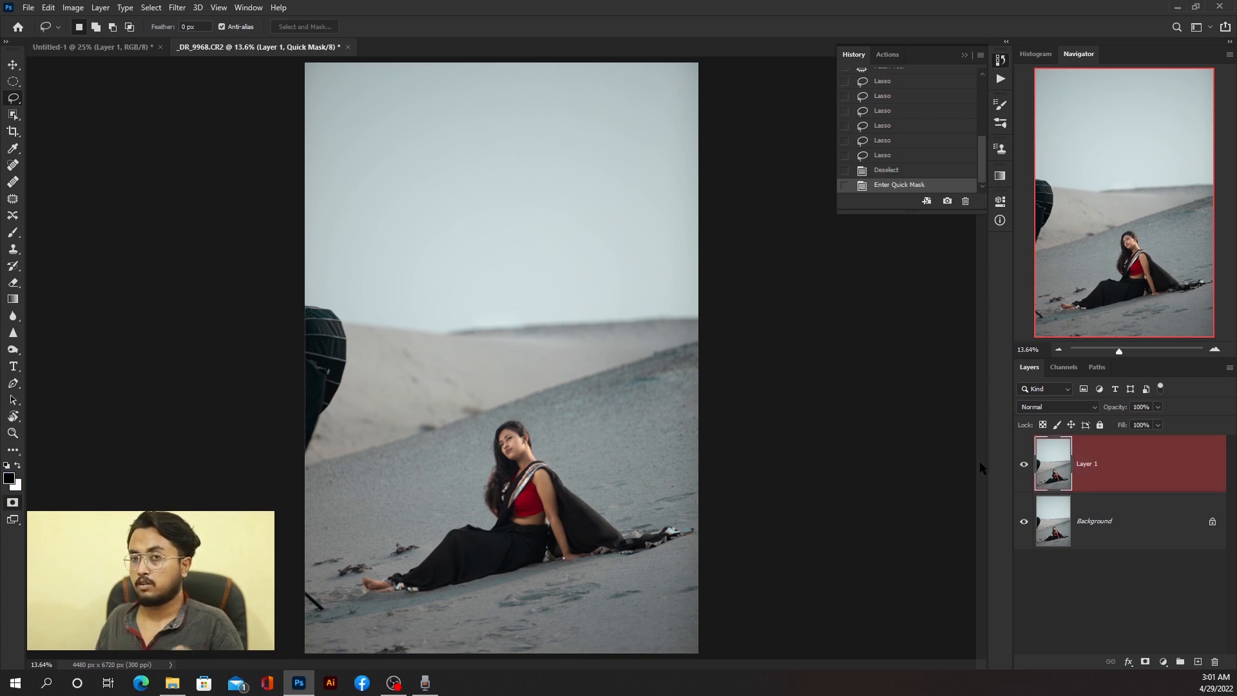
left_click(13, 232)
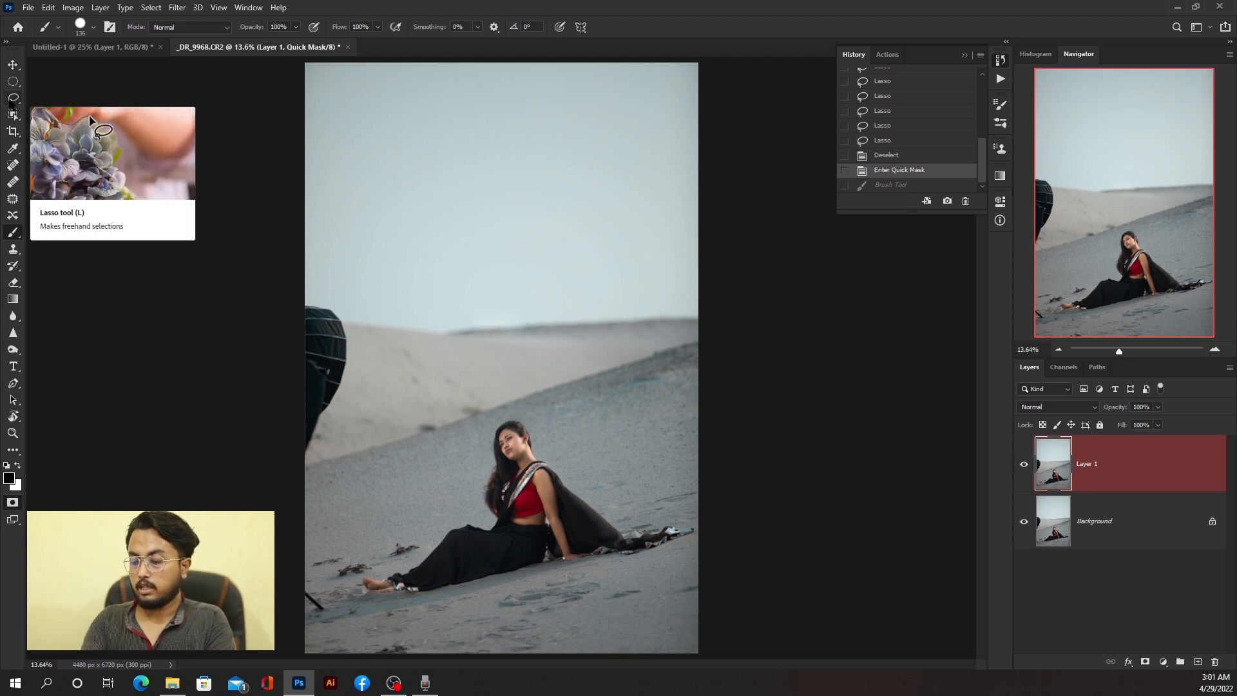
key("shift+BackSpace")
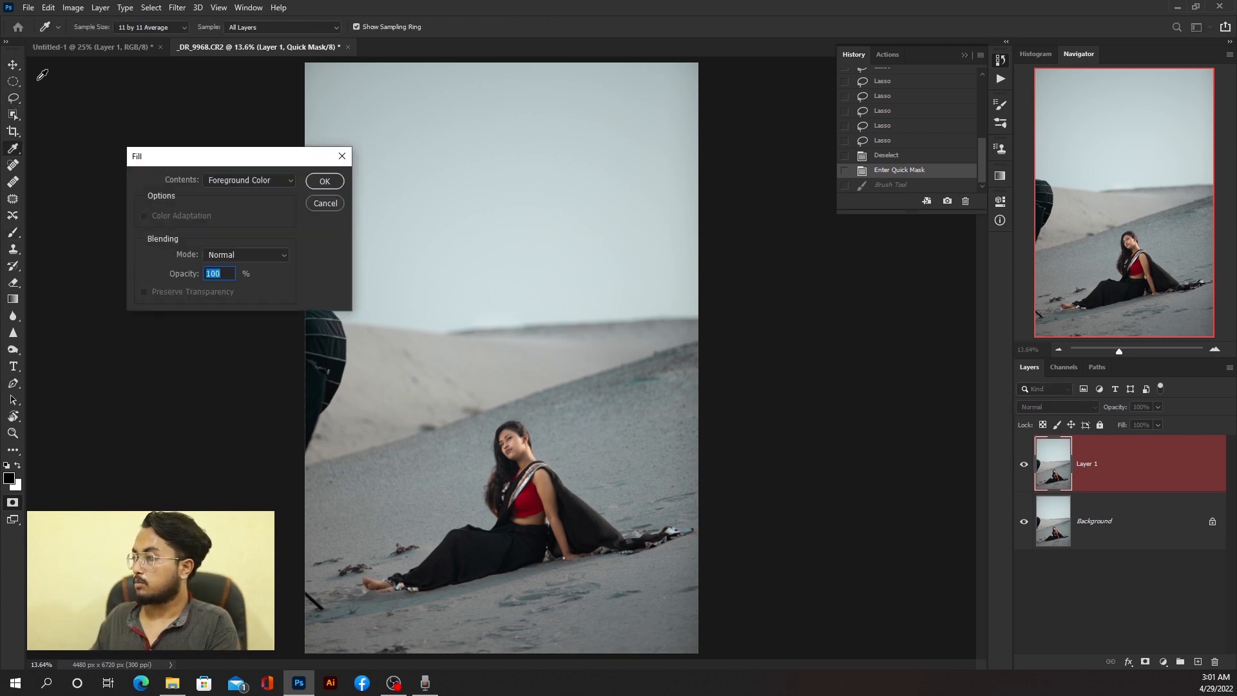
left_click(261, 180)
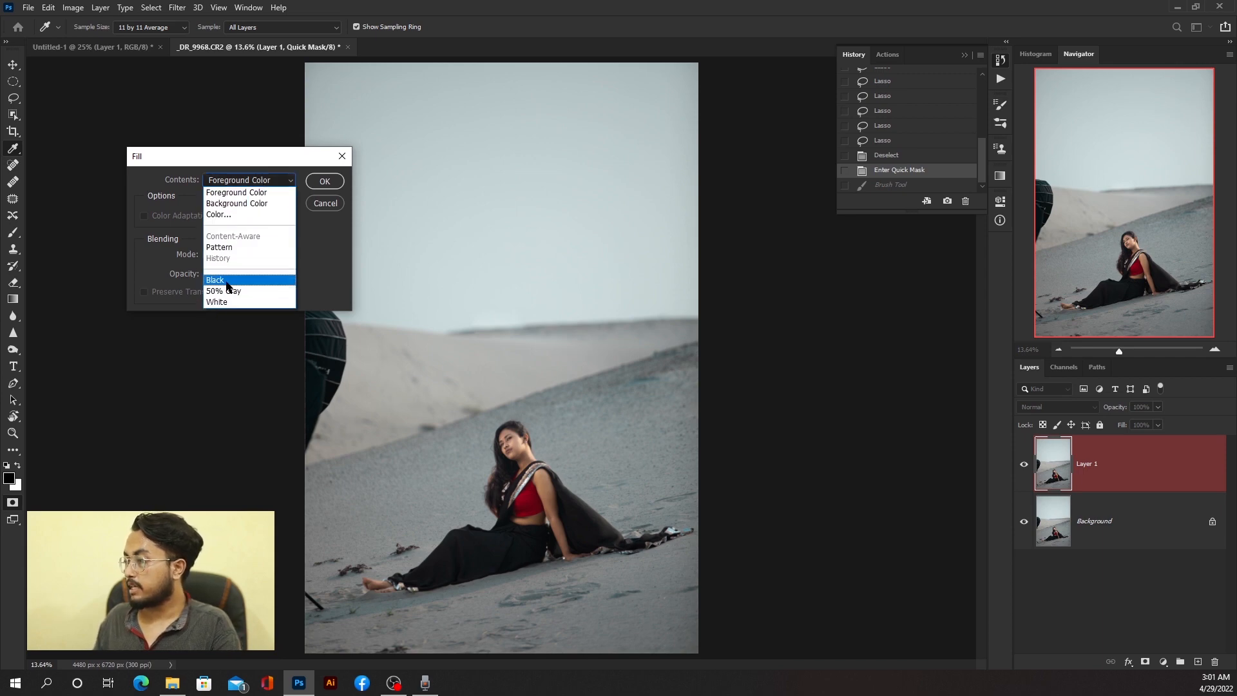
left_click(222, 280)
left_click(324, 181)
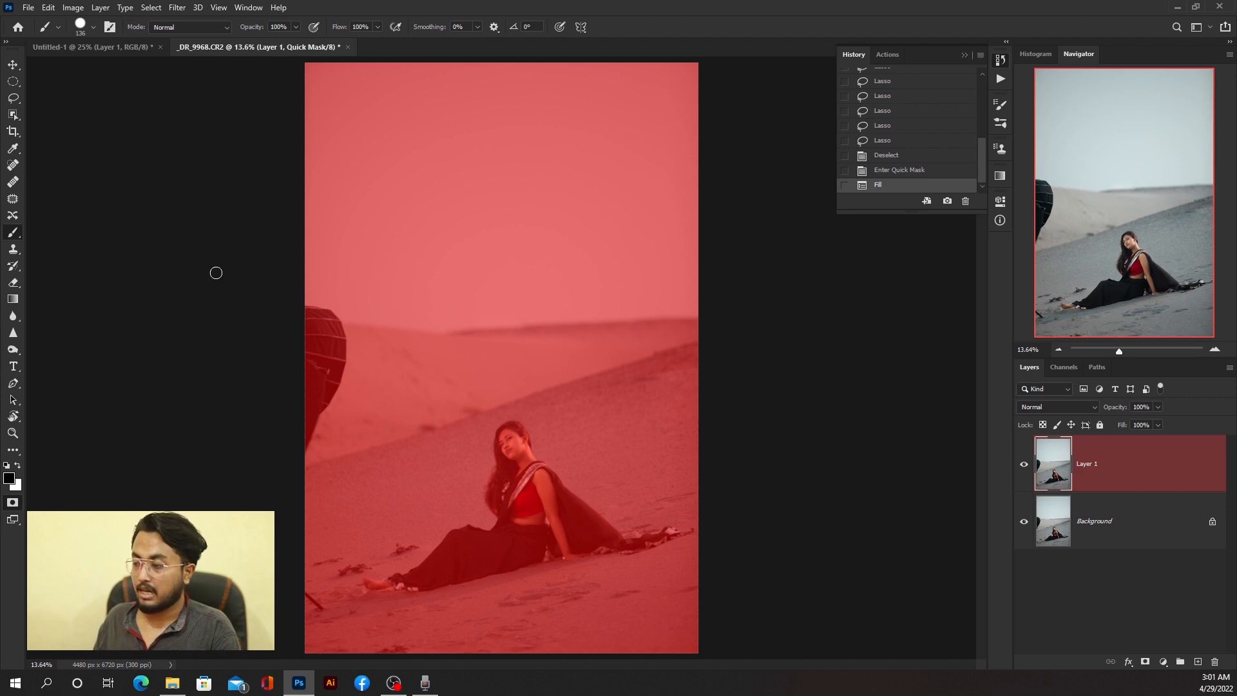
Step: Paint white over the dark balloon-like object at the left edge in the Quick Mask, enlarging the brush to about 235 px
left_click(18, 465)
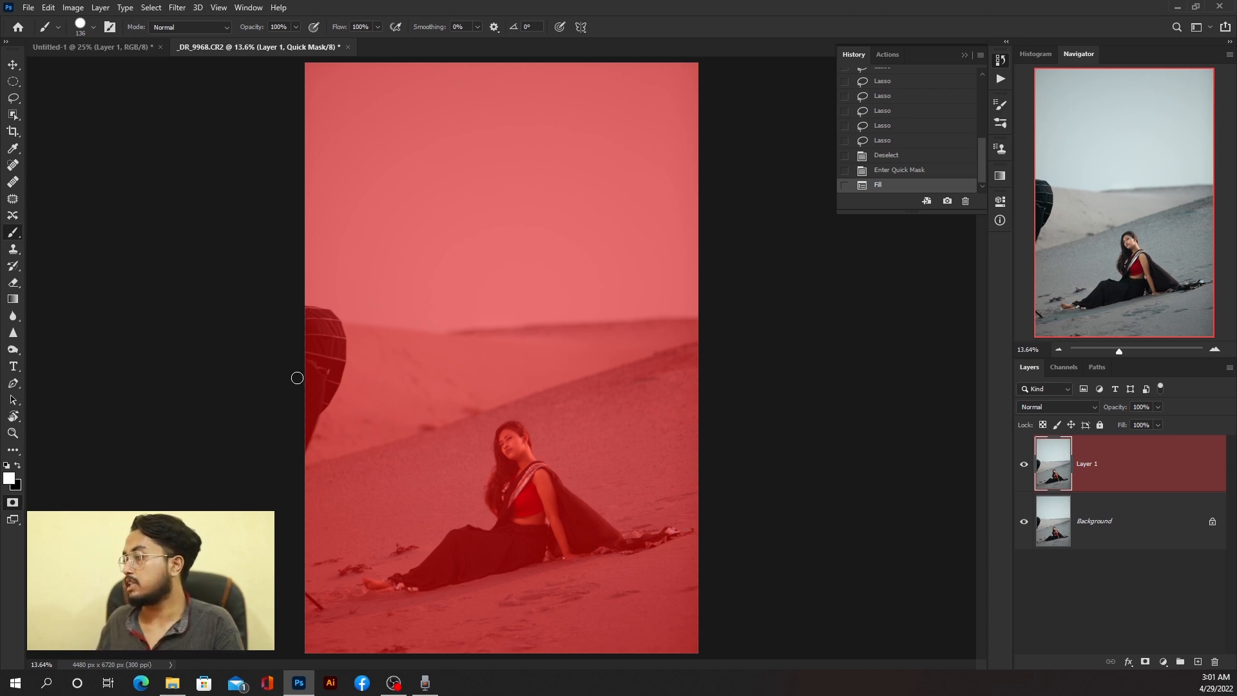
scroll(297, 377, "up", 5)
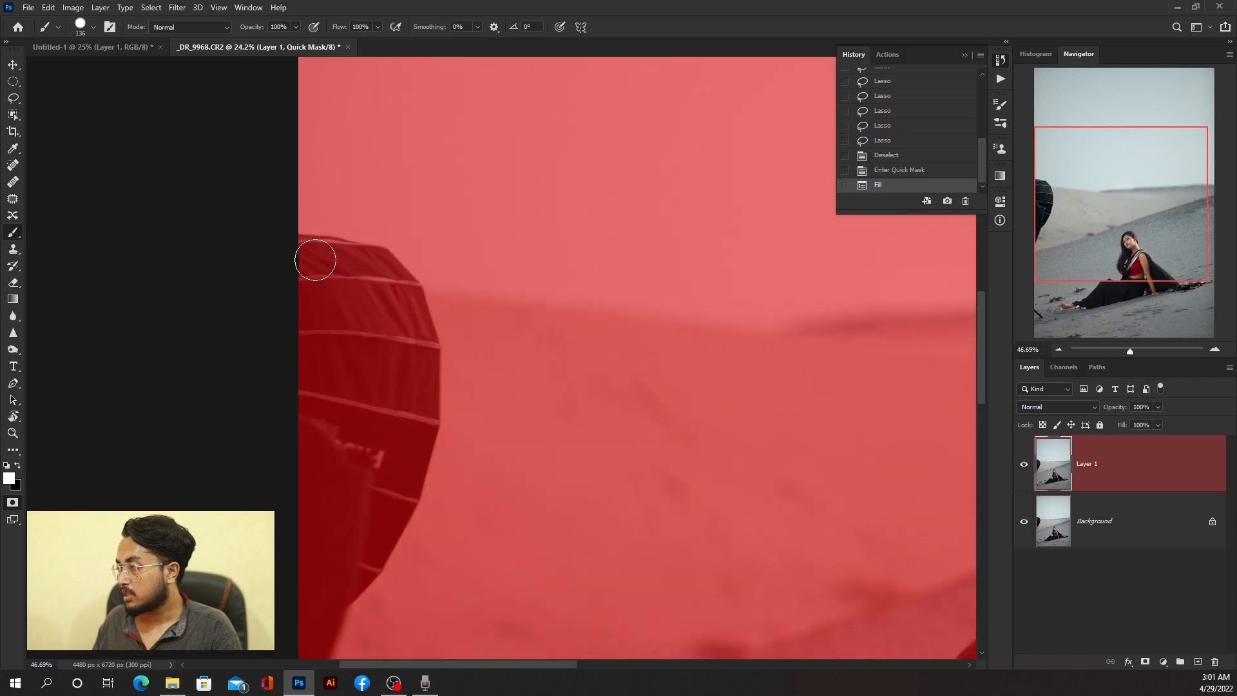
mouse_move(315, 259)
left_mouse_down()
mouse_move(309, 243)
mouse_move(375, 270)
left_mouse_up()
mouse_move(301, 281)
left_mouse_down()
mouse_move(403, 304)
mouse_move(408, 294)
left_mouse_up()
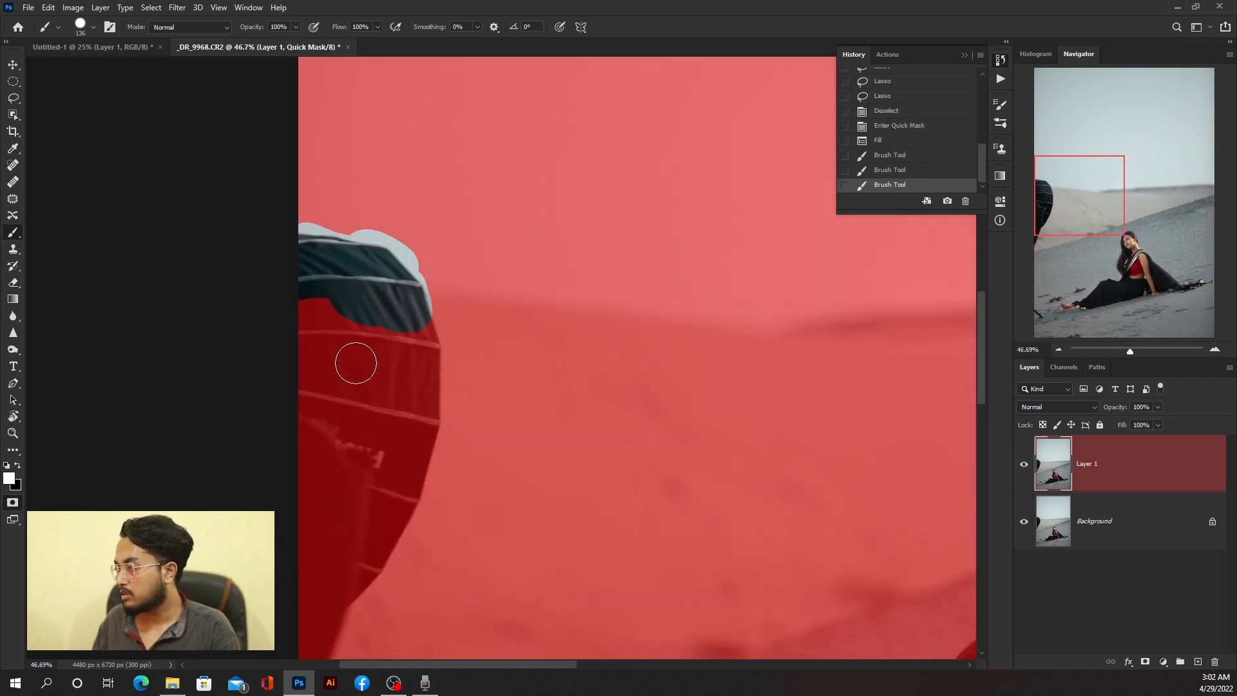
mouse_move(353, 337)
left_mouse_down()
mouse_move(350, 256)
mouse_move(351, 334)
mouse_move(310, 318)
mouse_move(363, 347)
mouse_move(325, 365)
mouse_move(316, 395)
mouse_move(347, 404)
left_mouse_up()
right_click(347, 404, "alt")
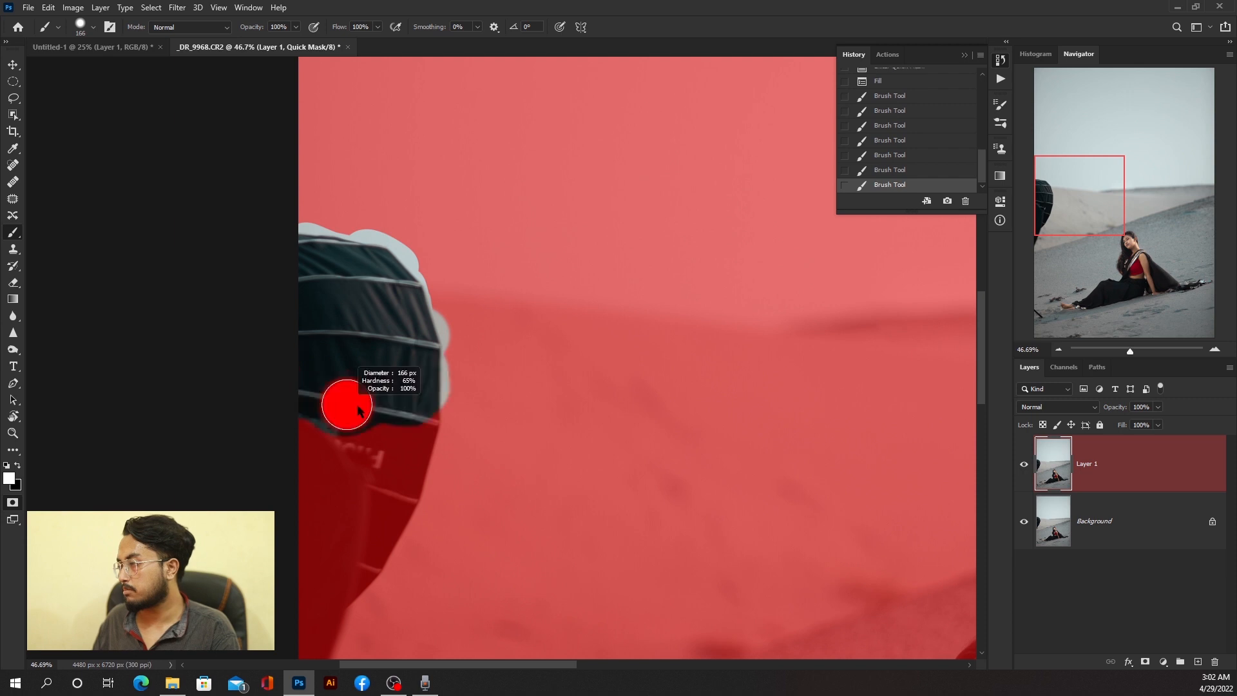
left_click_drag(346, 404, 313, 552)
scroll(313, 540, "down", 7)
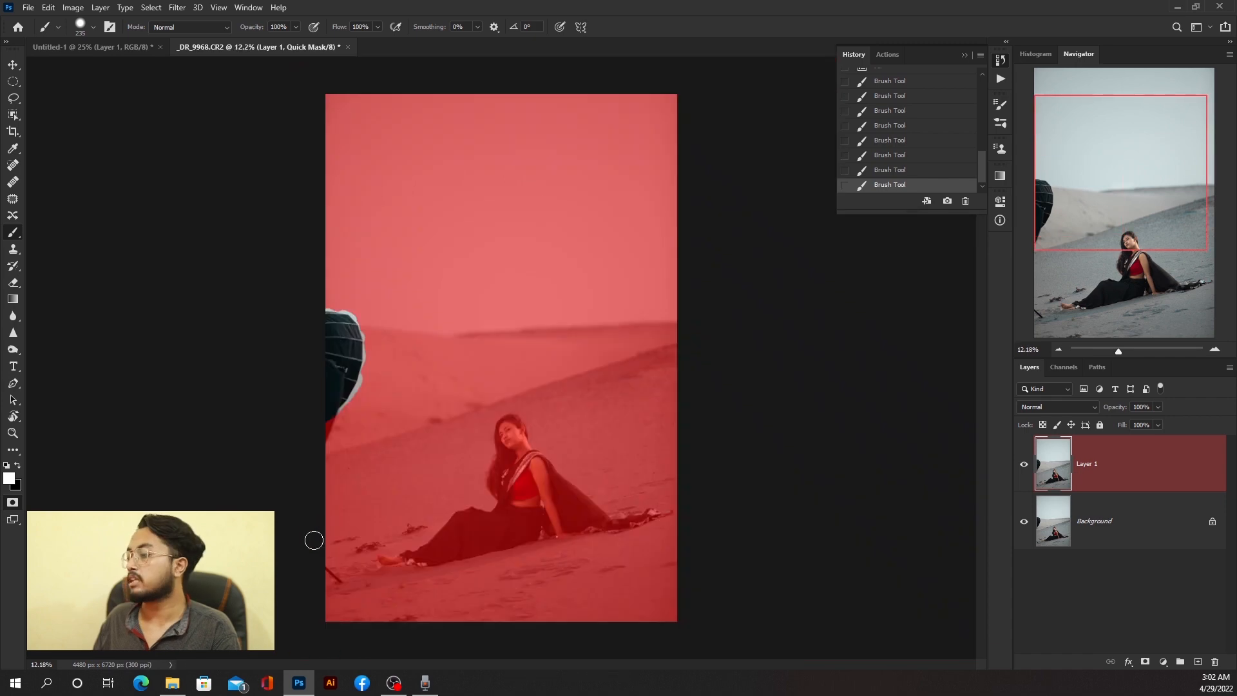
scroll(314, 540, "up", 3)
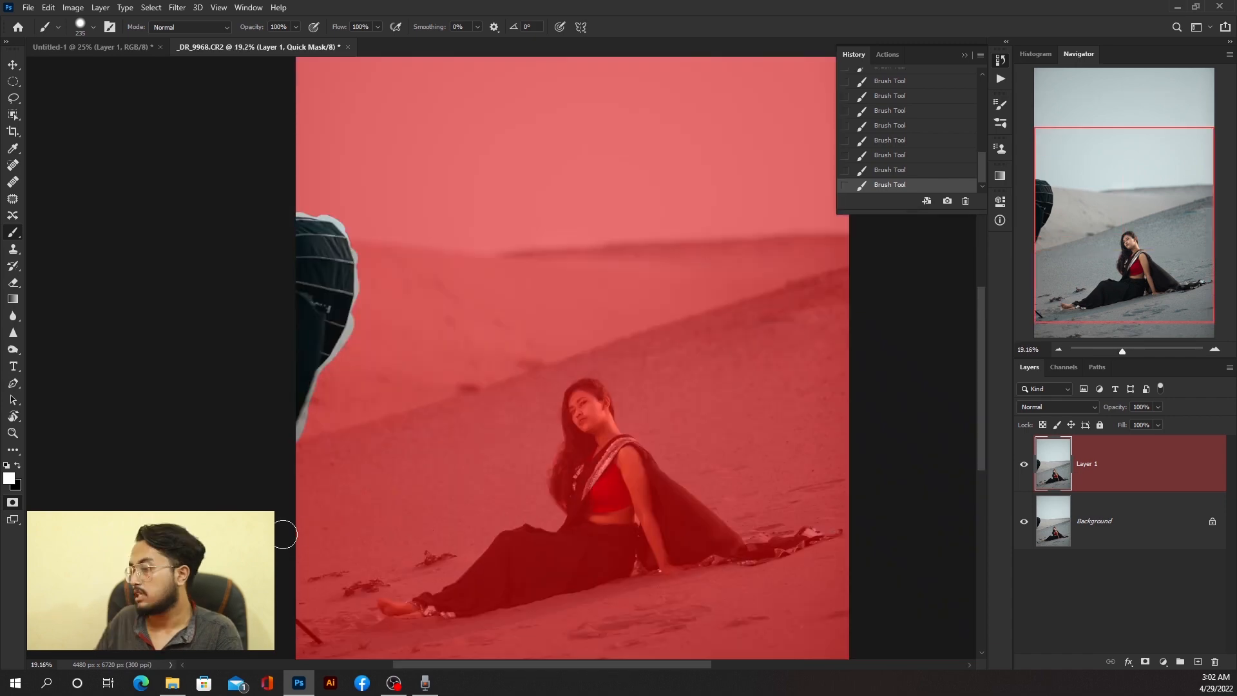
Step: Paint white over the debris near the feet and the two dark spots on the dune ridge, and exit Quick Mask mode
scroll(285, 535, "down", 1)
mouse_move(312, 576)
left_mouse_down()
mouse_move(367, 574)
mouse_move(422, 548)
left_mouse_up()
left_click_drag(430, 416, 501, 395)
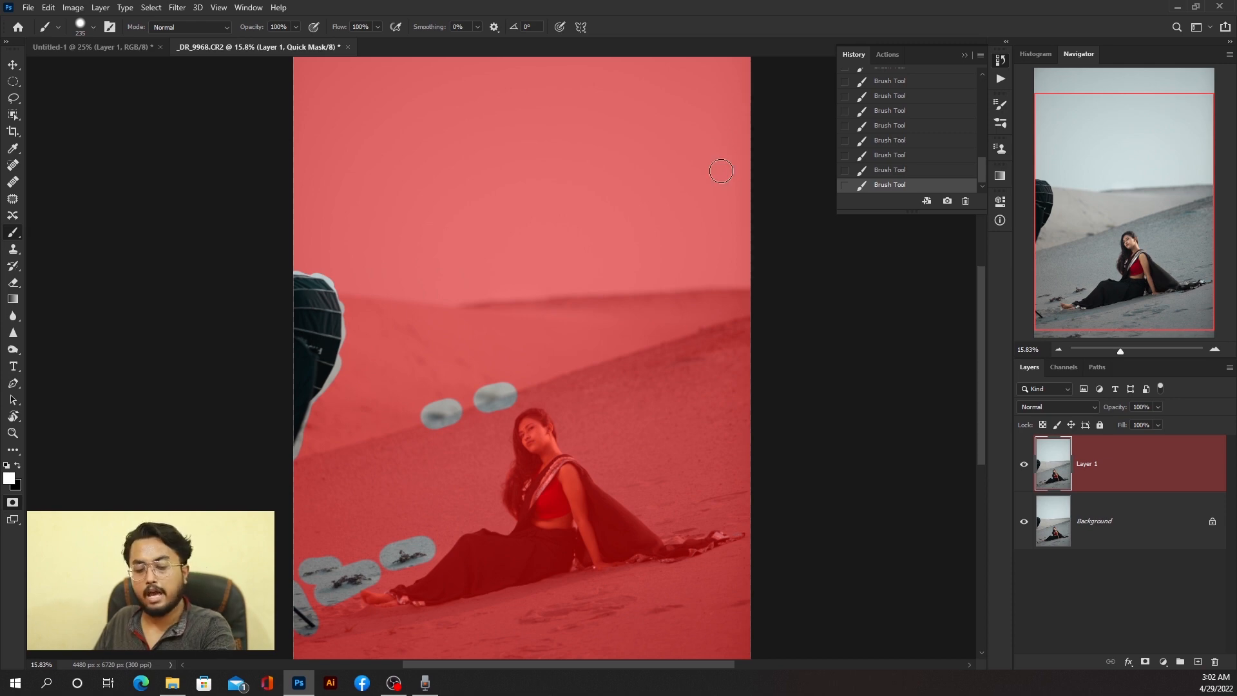
key("q")
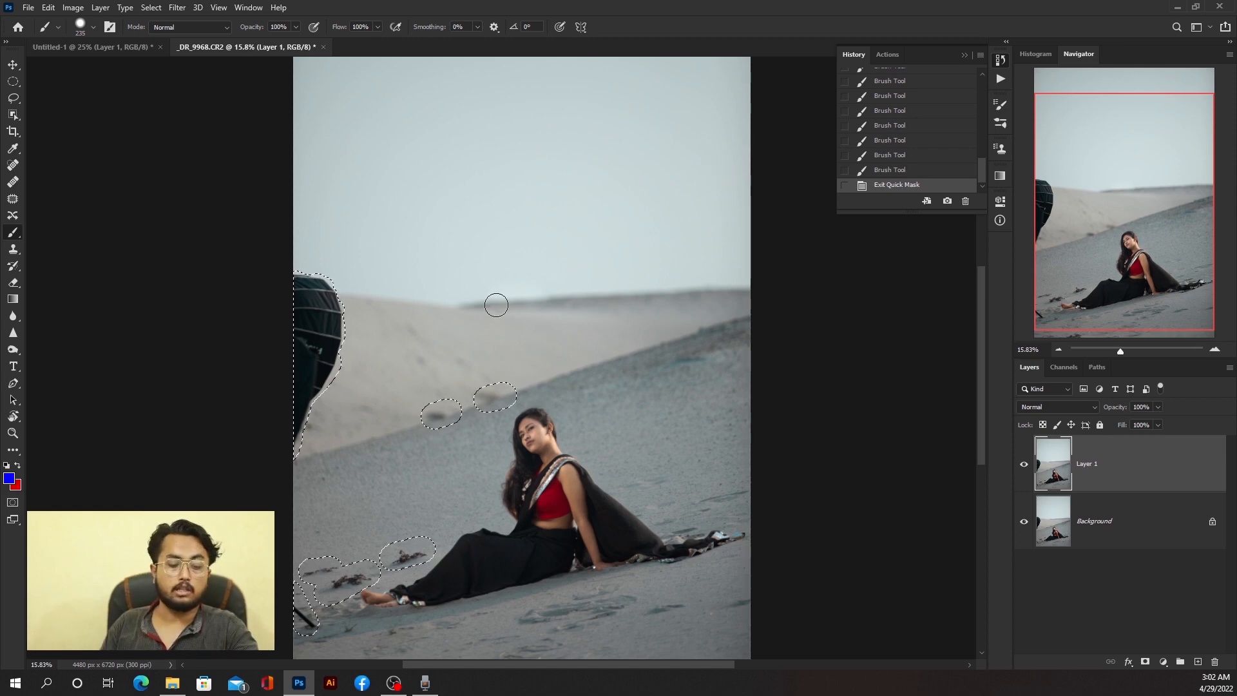
Step: Fill the selected areas with Content-Aware contents, using Color Adaptation, Normal mode and 100% opacity
key("shift+F5")
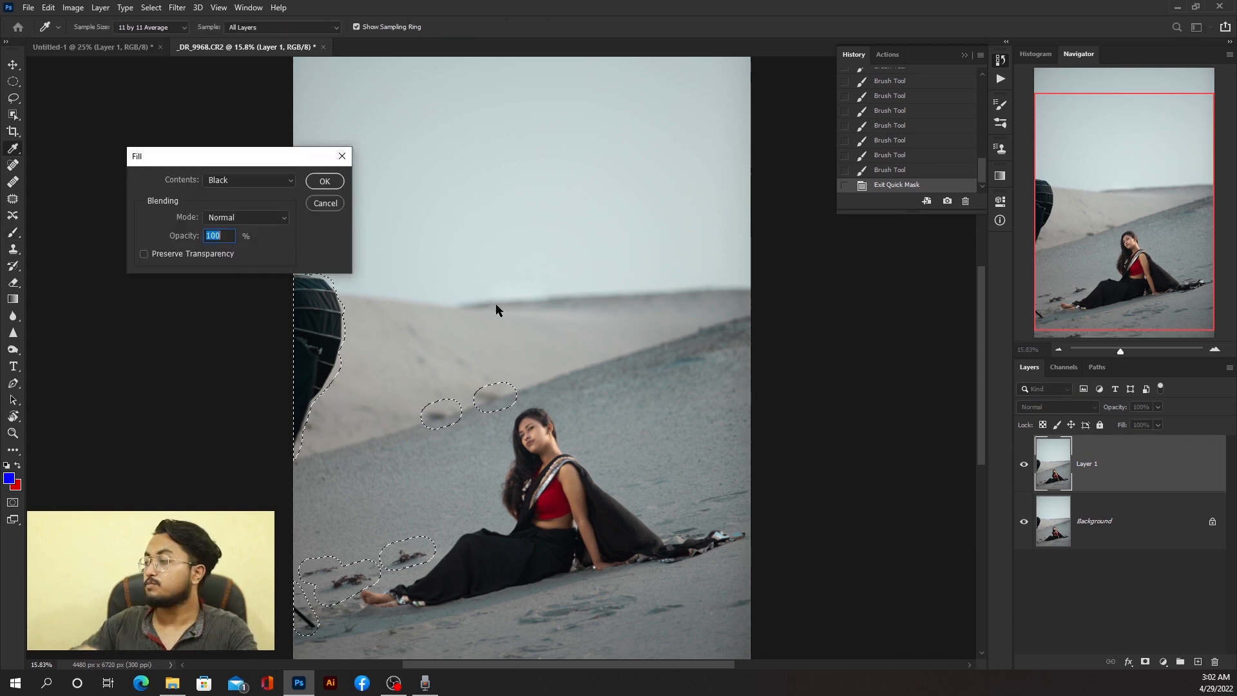
left_click(245, 179)
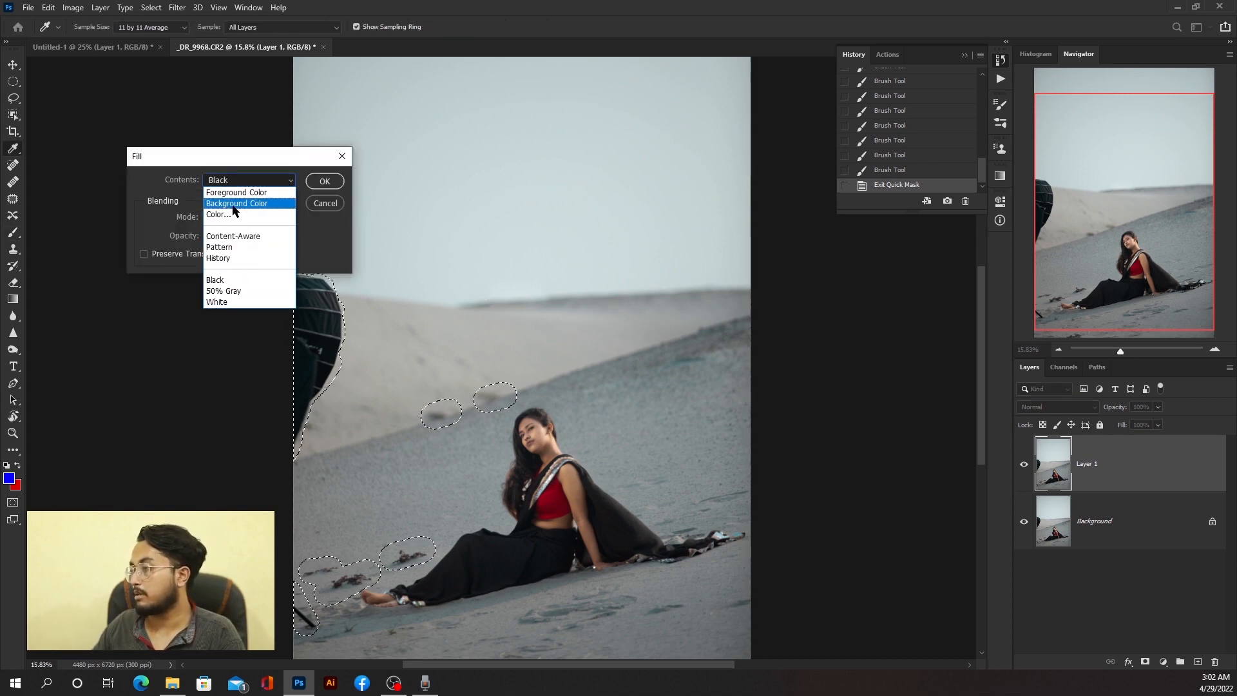
left_click(233, 236)
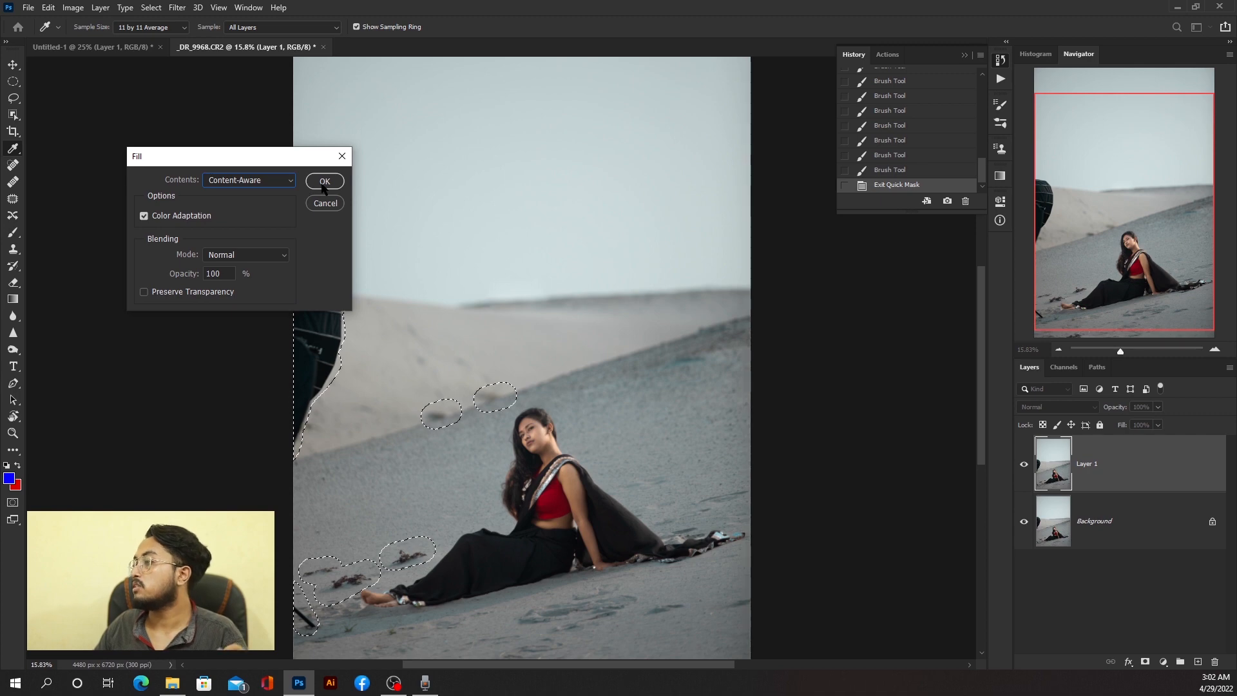
left_click(323, 183)
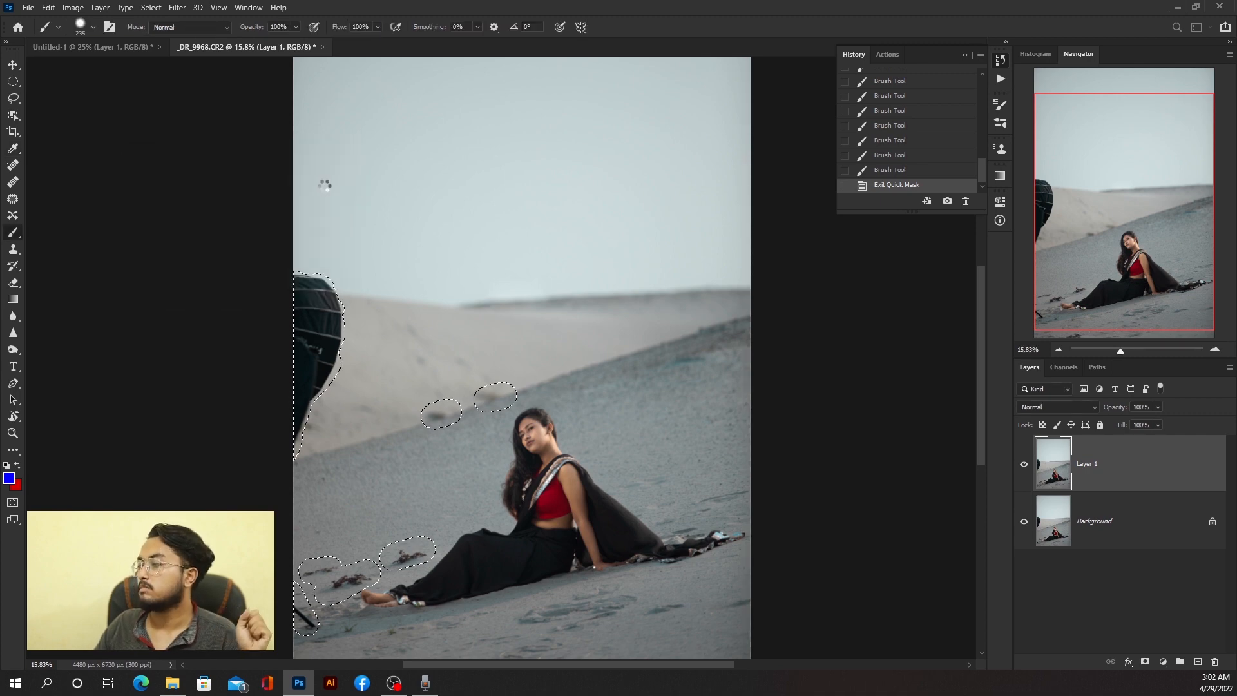